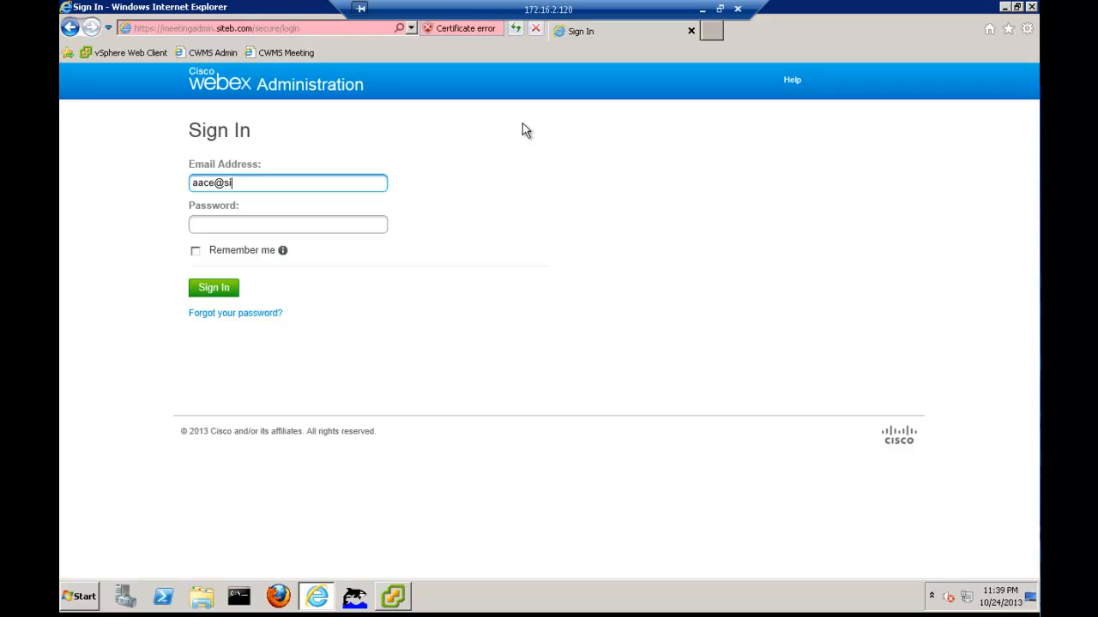
Sign in to Cisco WebEx Administration with the administrator password
key(Tab)
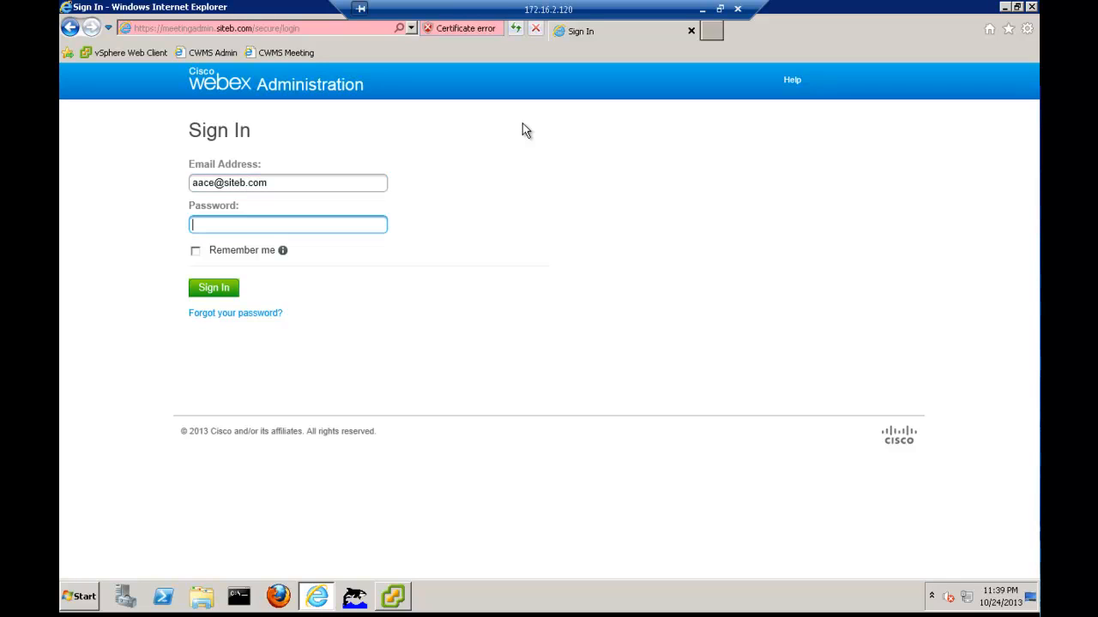
text(•••••••••)
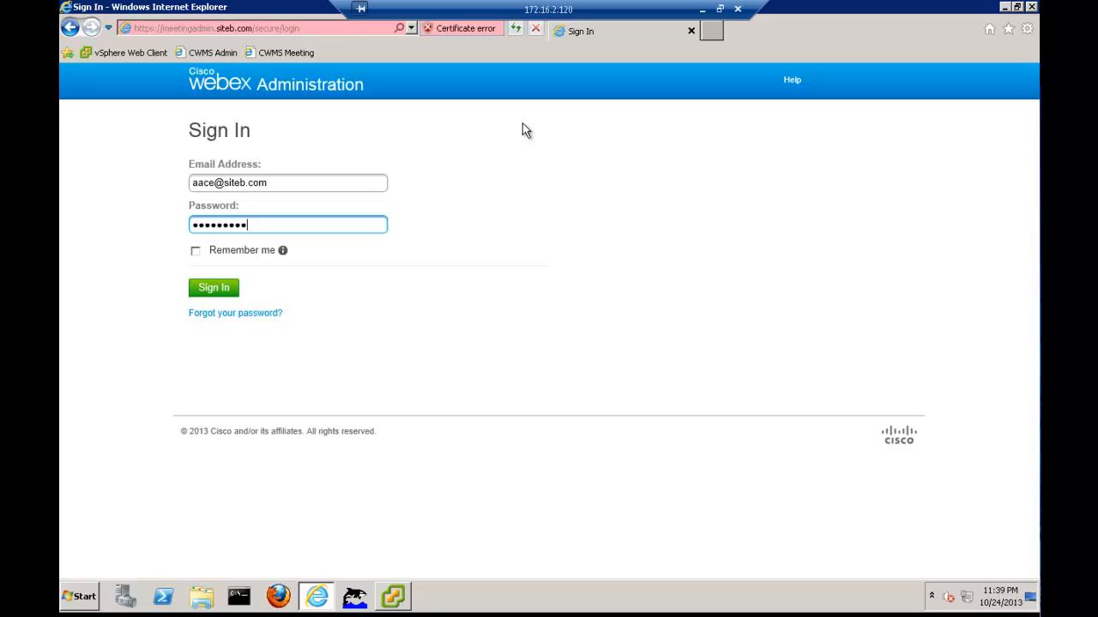
click(225, 289)
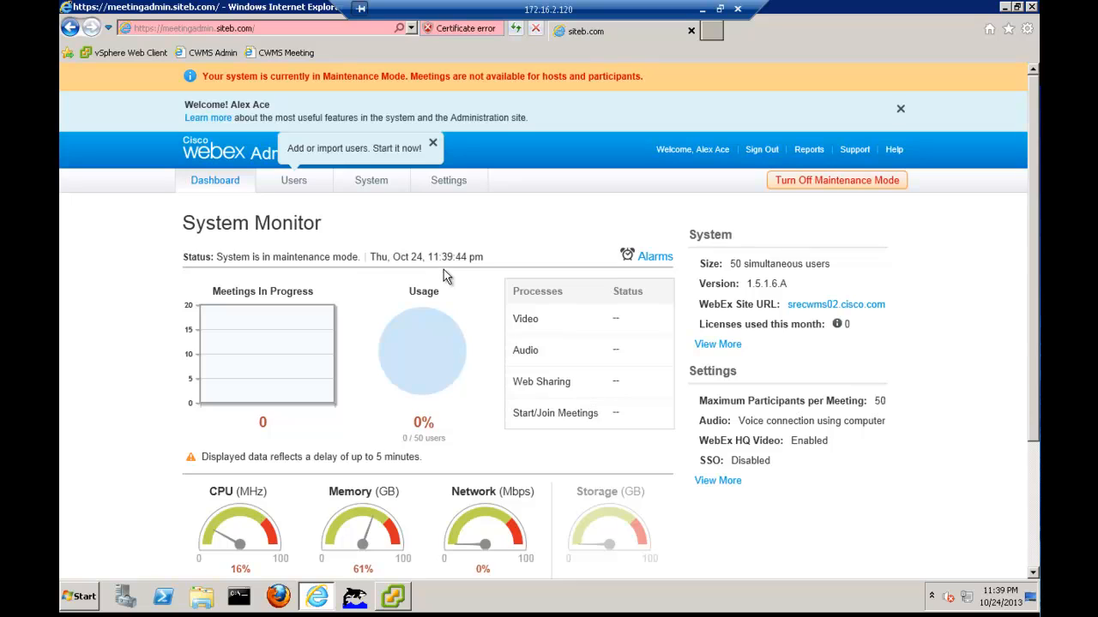
Dismiss the add-users tip and the welcome banner, then go to the Settings section
click(434, 144)
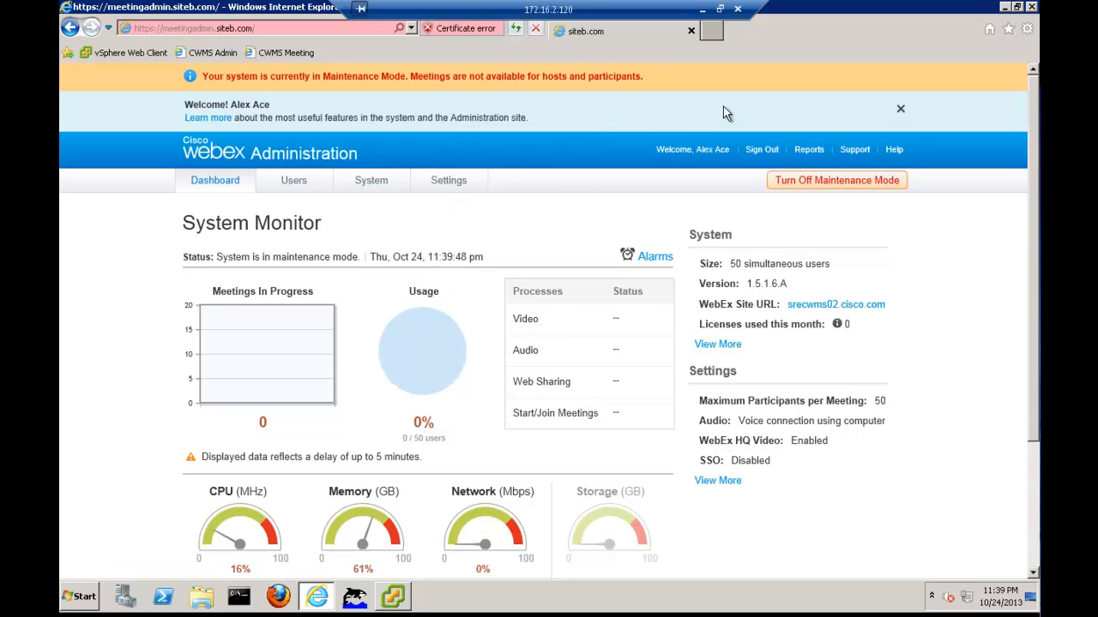
click(901, 109)
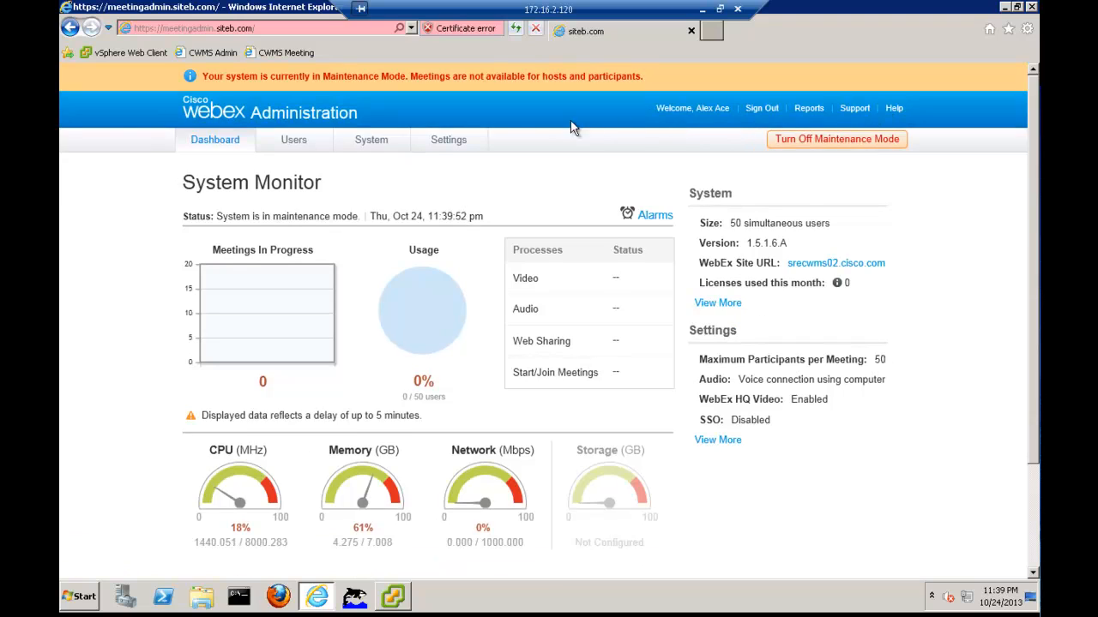
click(442, 145)
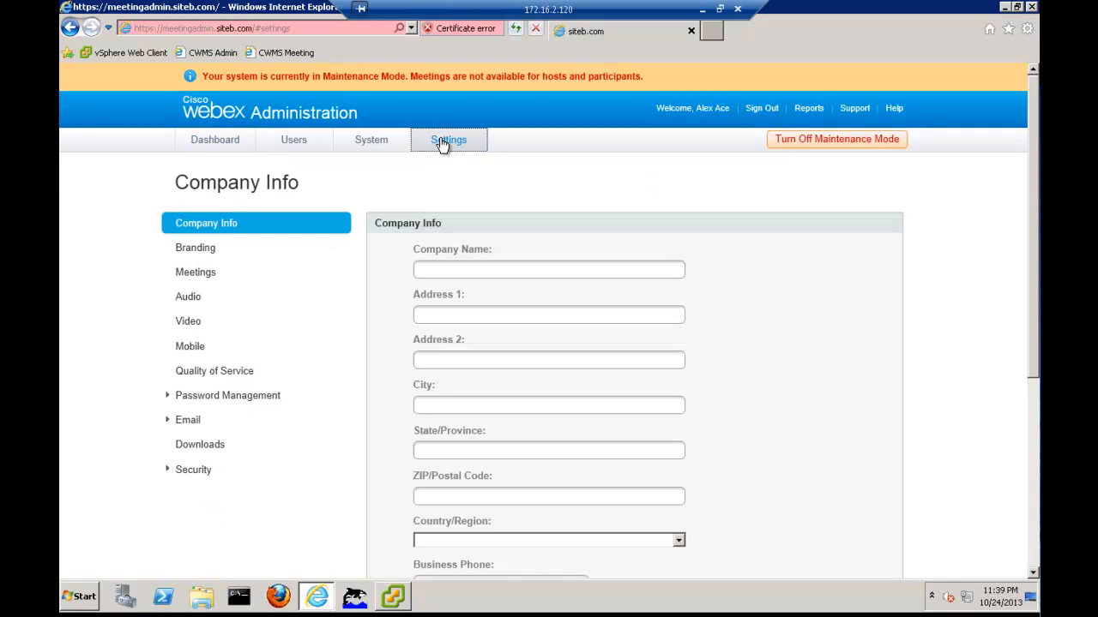
Open Audio settings and proceed past the SIP configuration instructions to teleconferencing setup
click(188, 300)
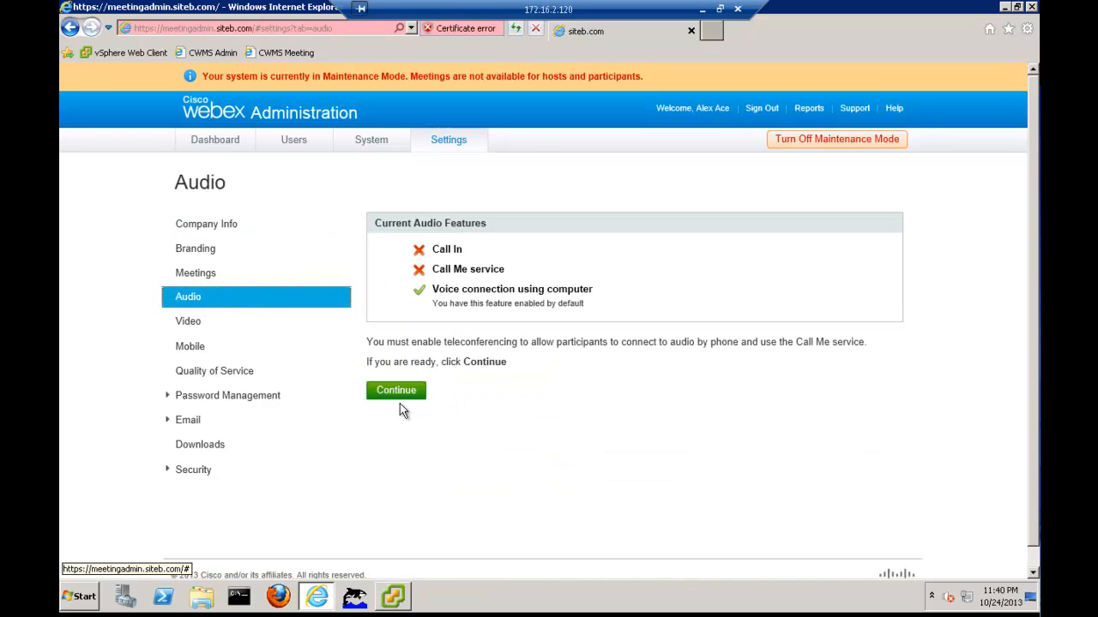
click(399, 393)
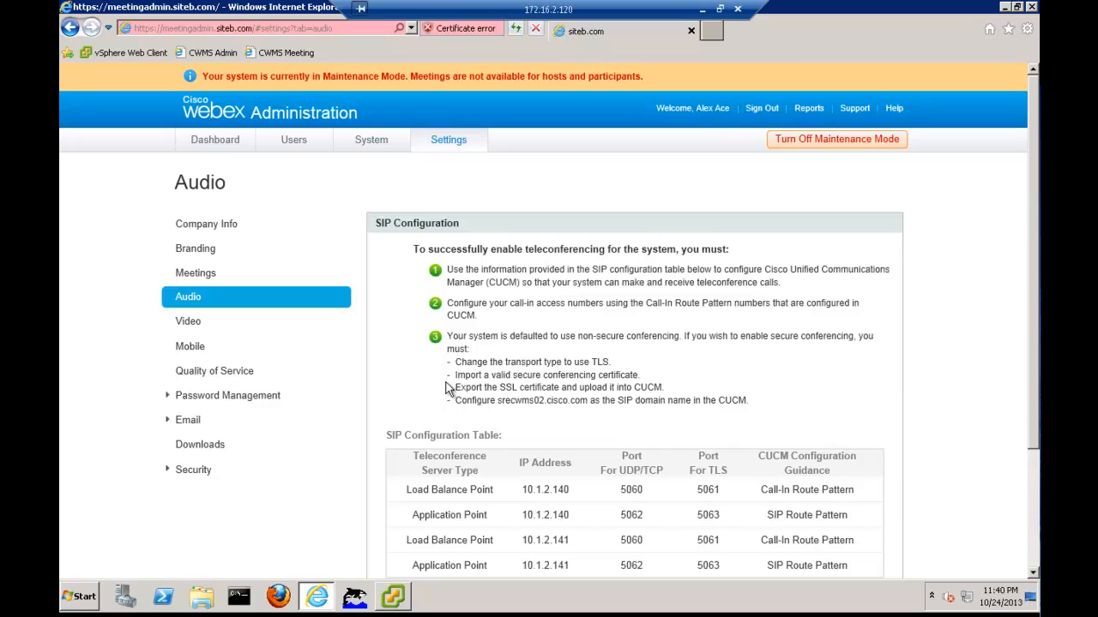
scroll(445, 381, down, 3)
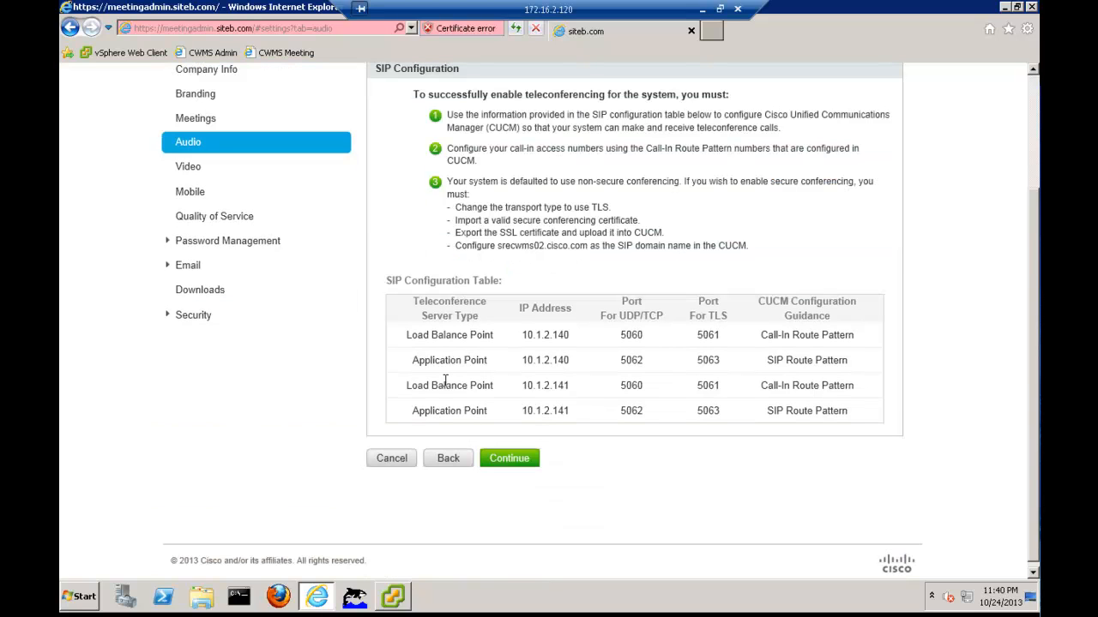
click(507, 463)
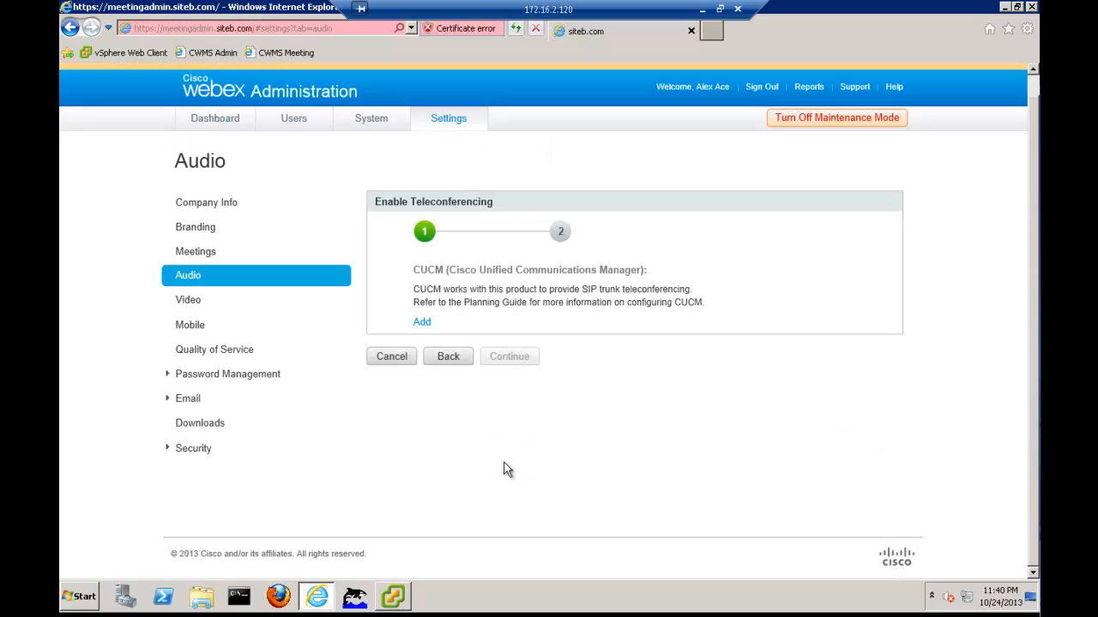
Add a CUCM server with CUCM 1 IP address 10.1.2.110
click(423, 323)
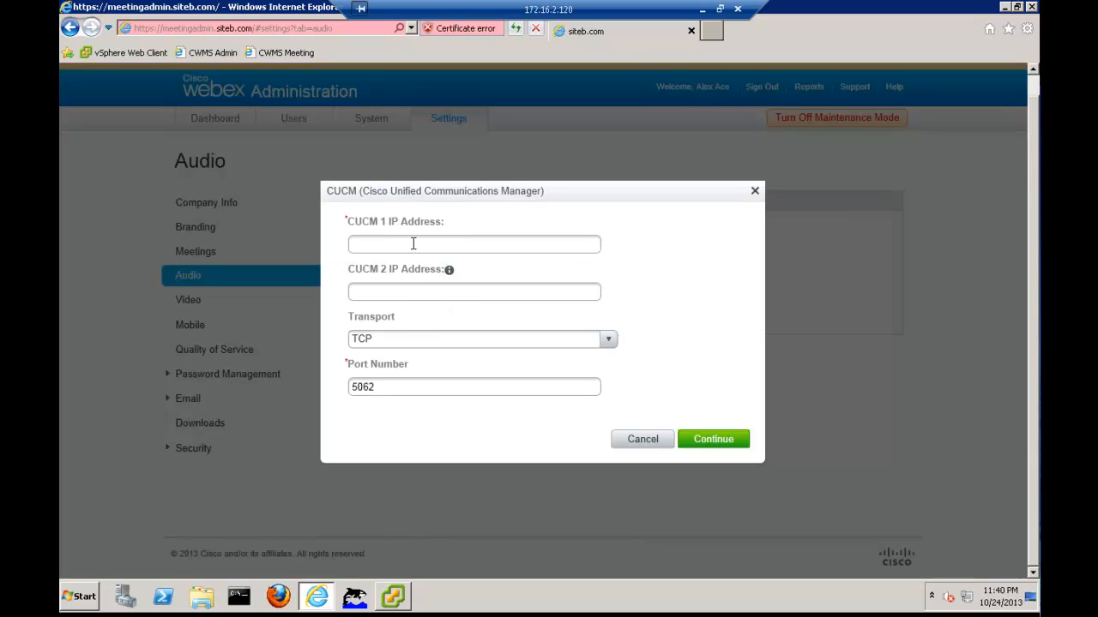
click(412, 244)
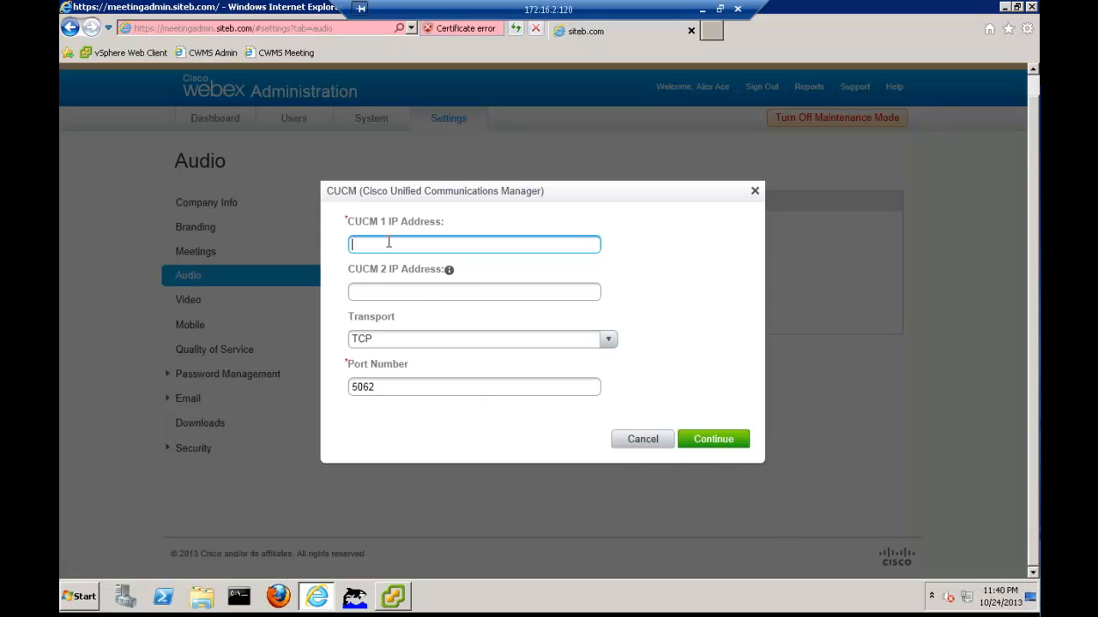
text(10.1.2.110)
click(700, 441)
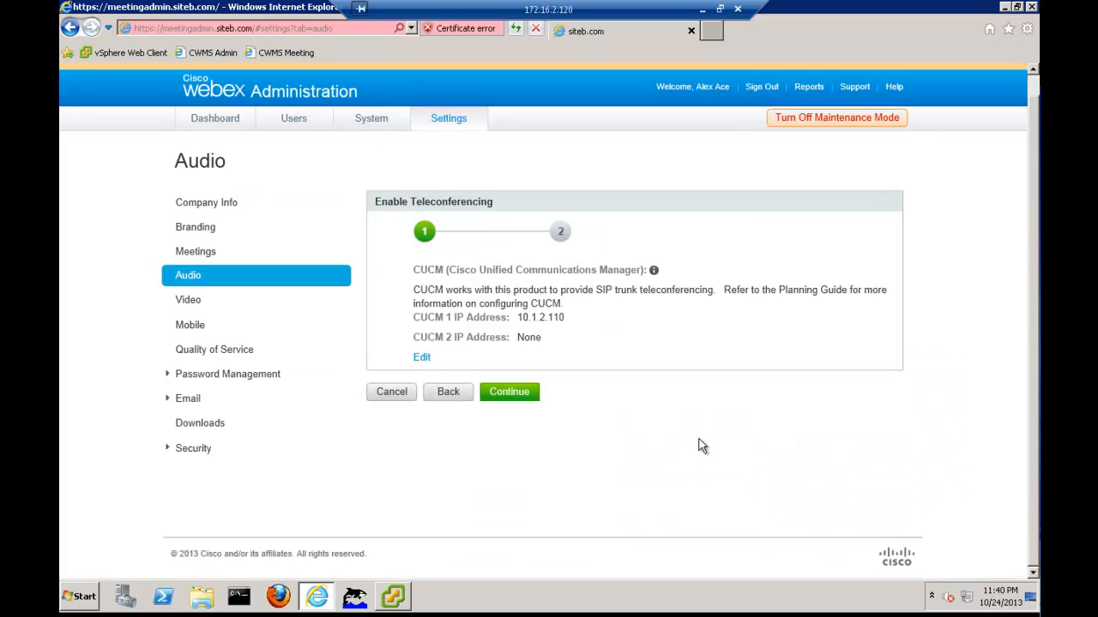
Add call-in access number 'CWMS Call IN' 2999 and finish enabling teleconferencing
click(503, 397)
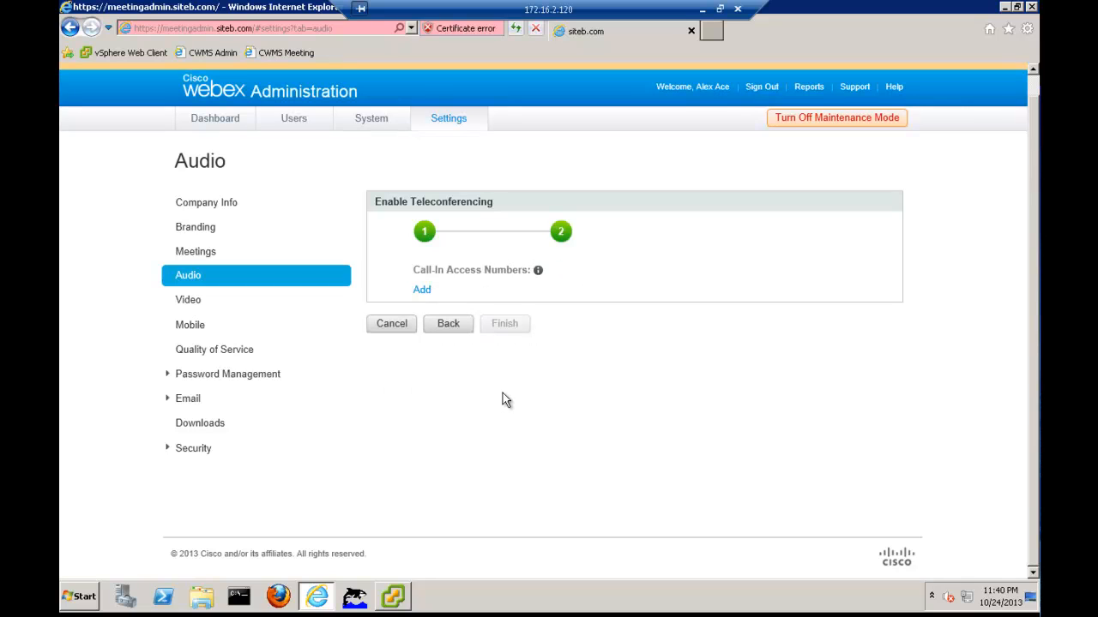
click(421, 289)
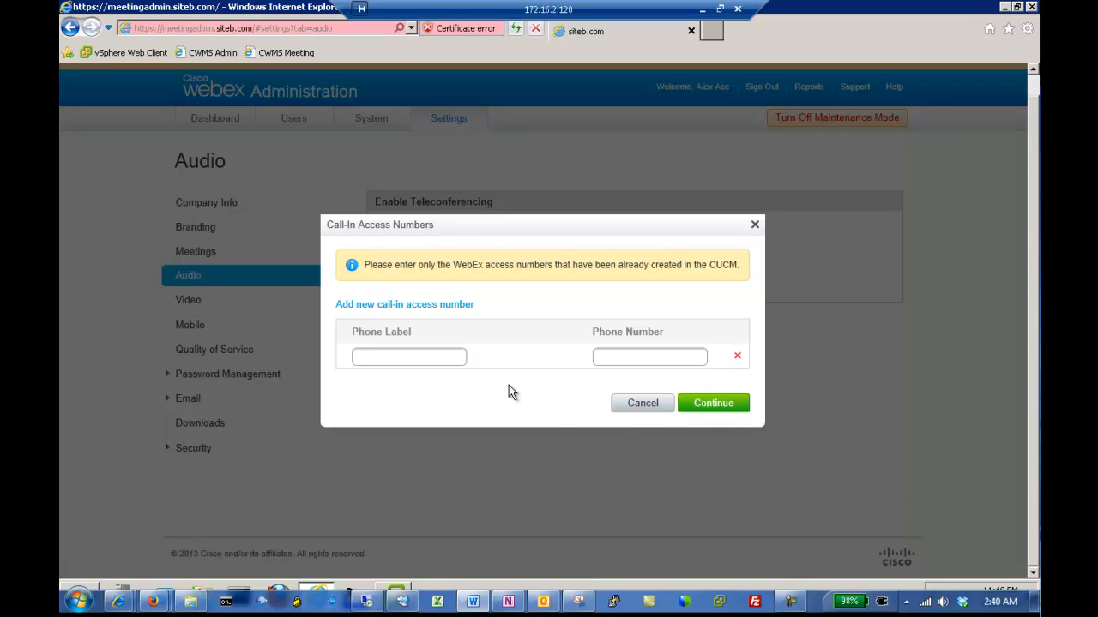
click(418, 355)
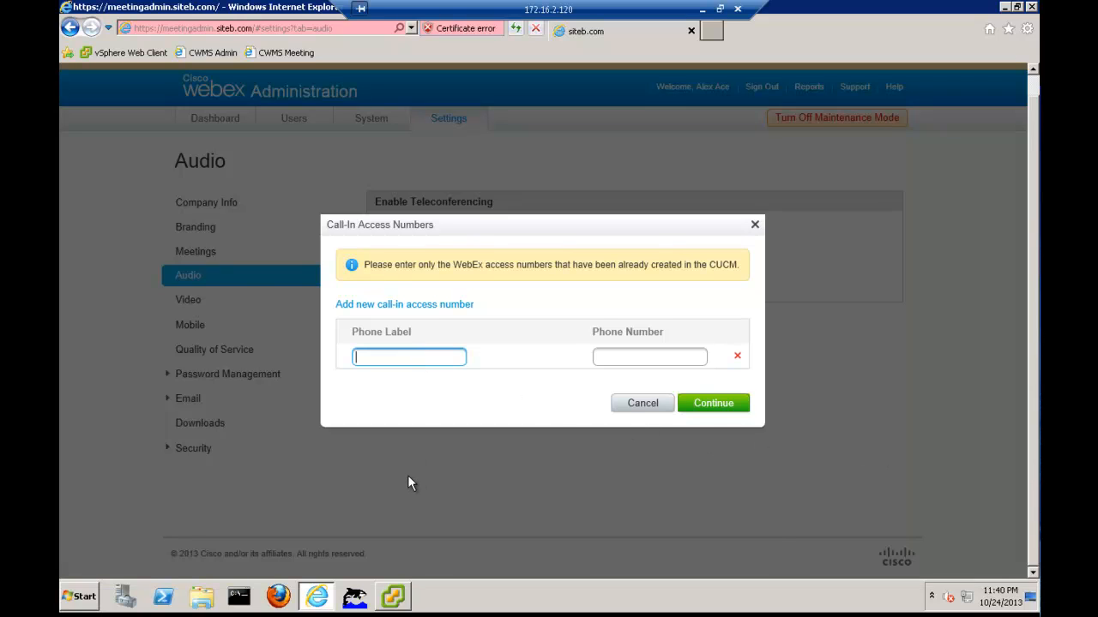
text(CWMS Call IN)
key(Tab)
text(2999)
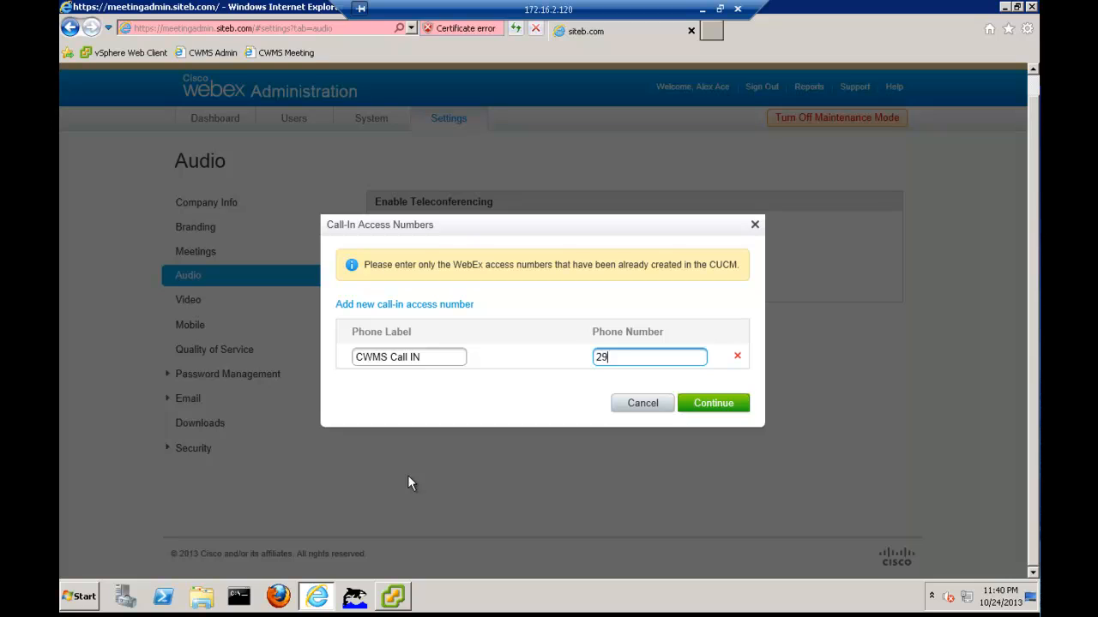
click(706, 408)
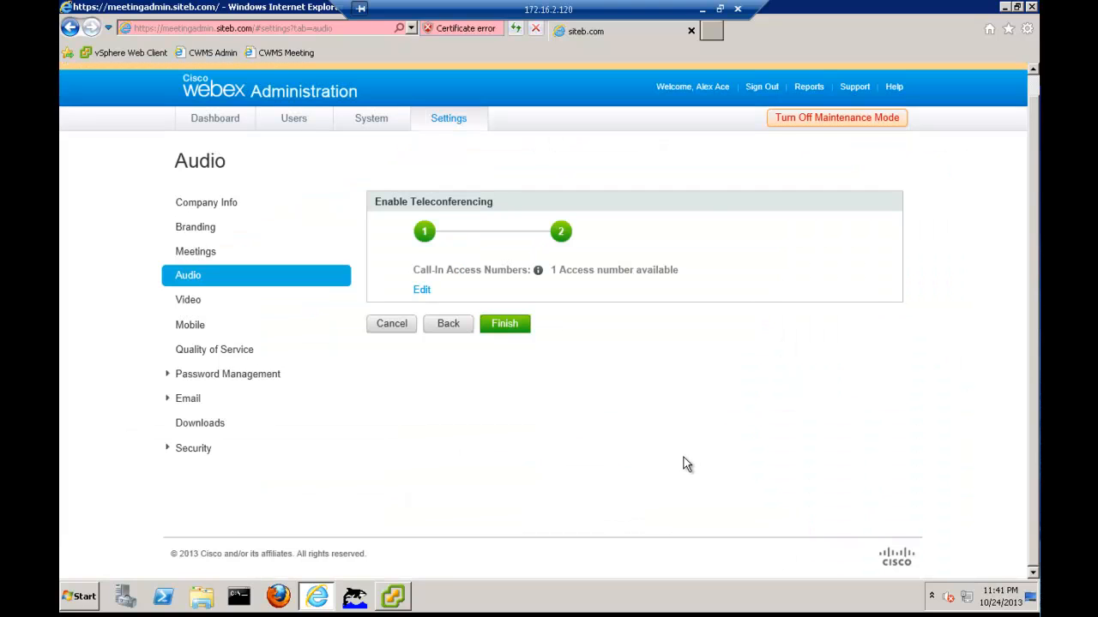
click(508, 331)
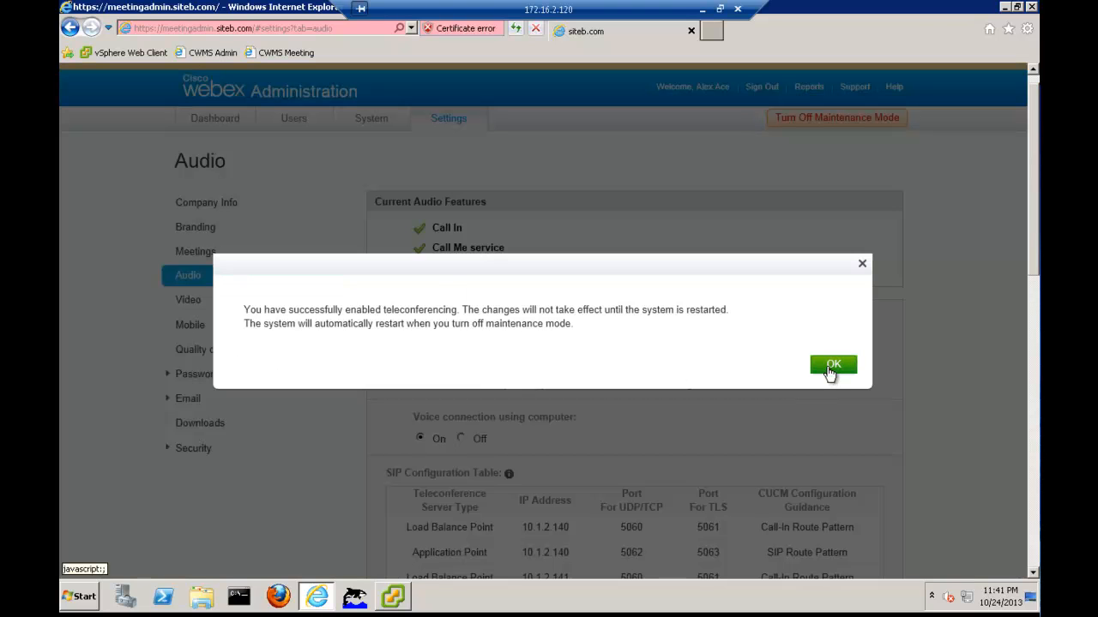
click(832, 365)
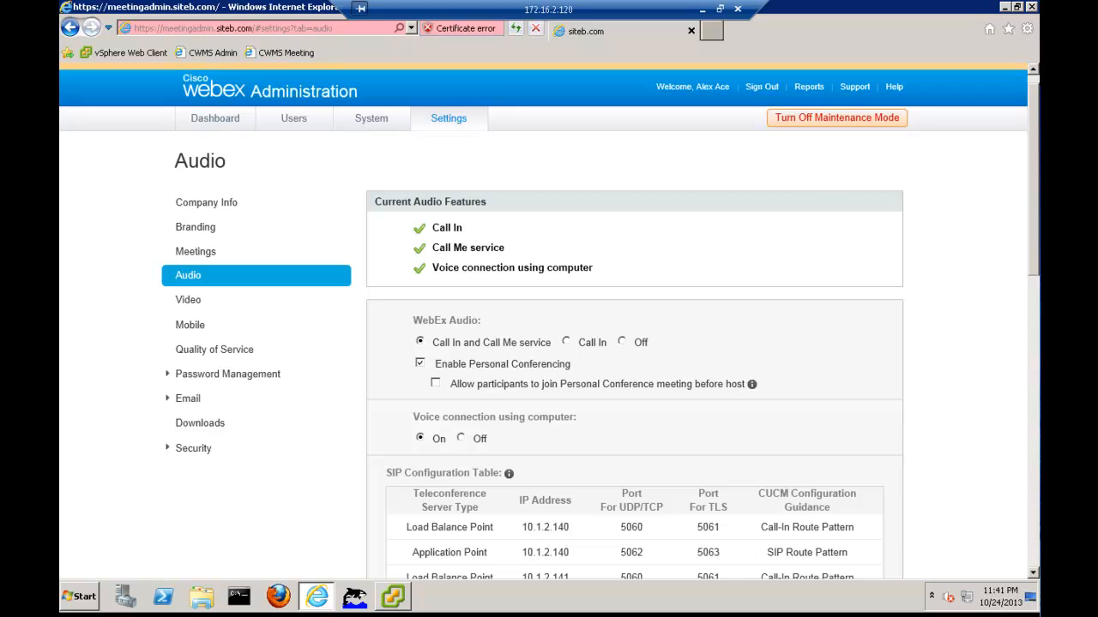
scroll(897, 501, down, 9)
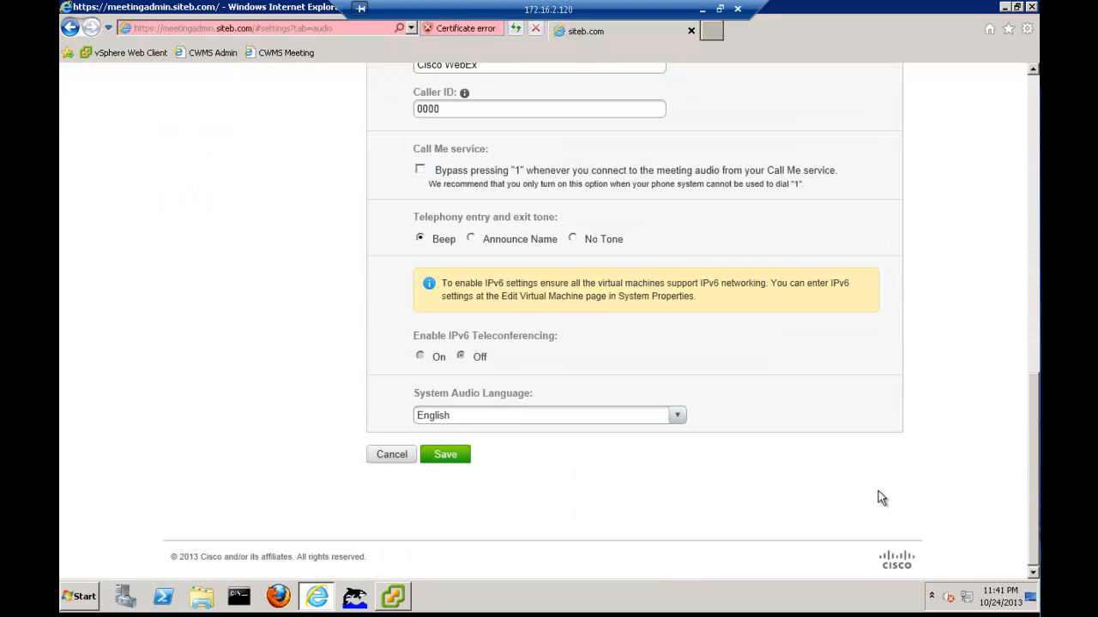
scroll(879, 492, up, 2)
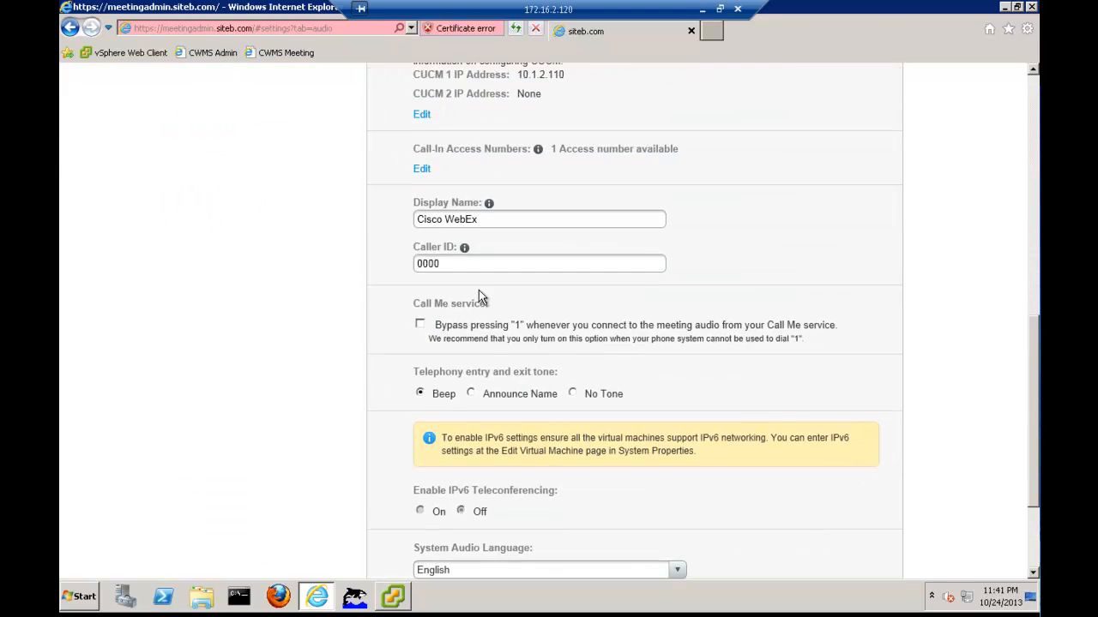
click(438, 263)
drag(438, 263, 383, 268)
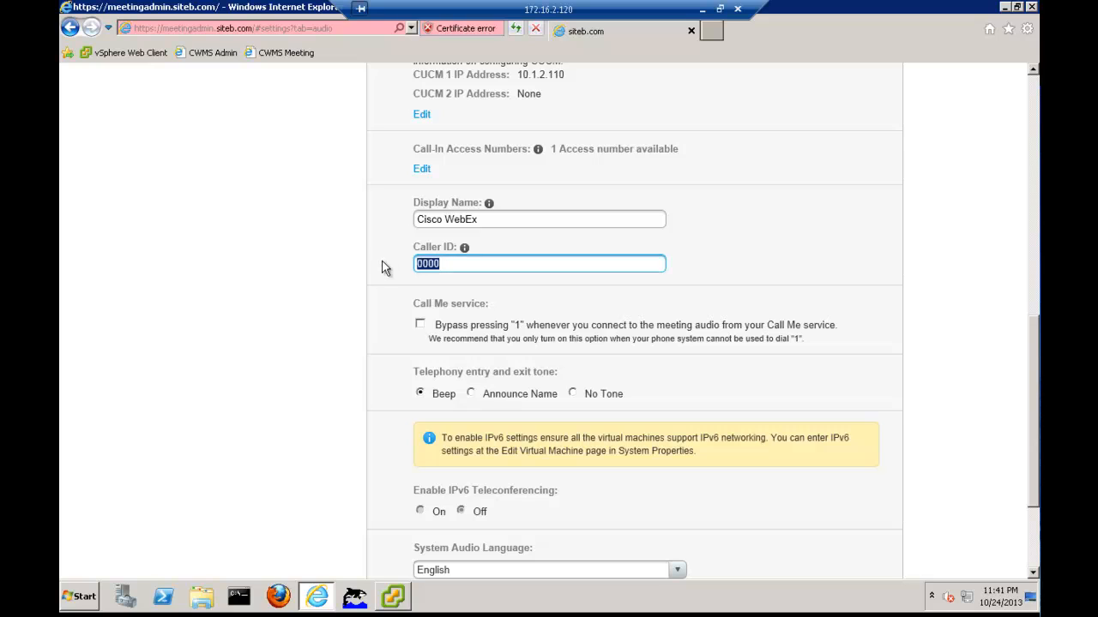
text(+14085552999)
click(419, 324)
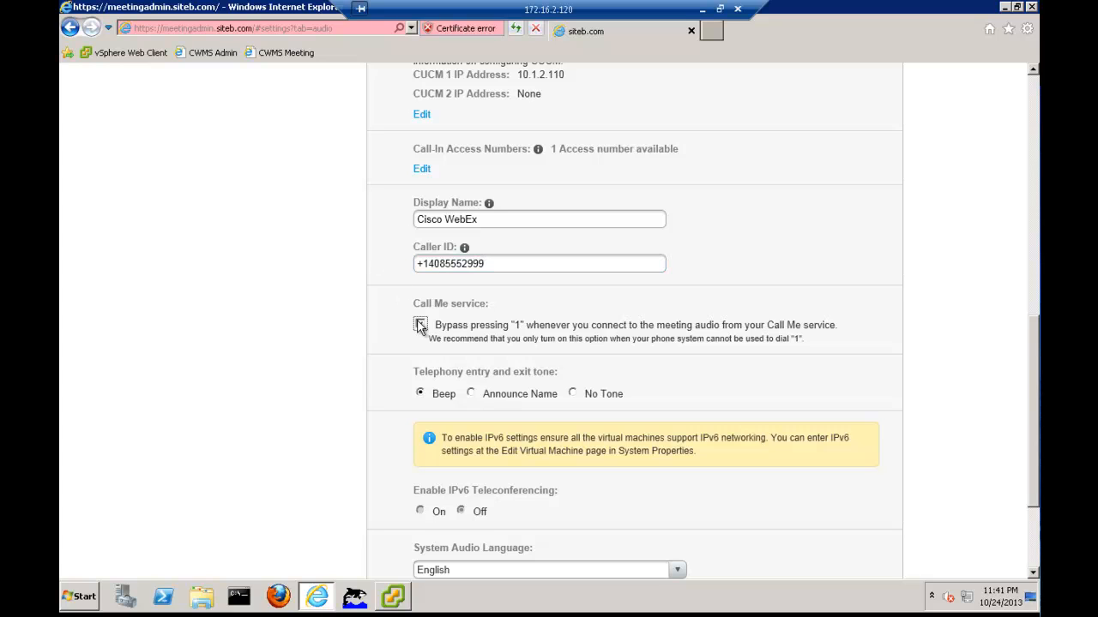
scroll(363, 390, down, 3)
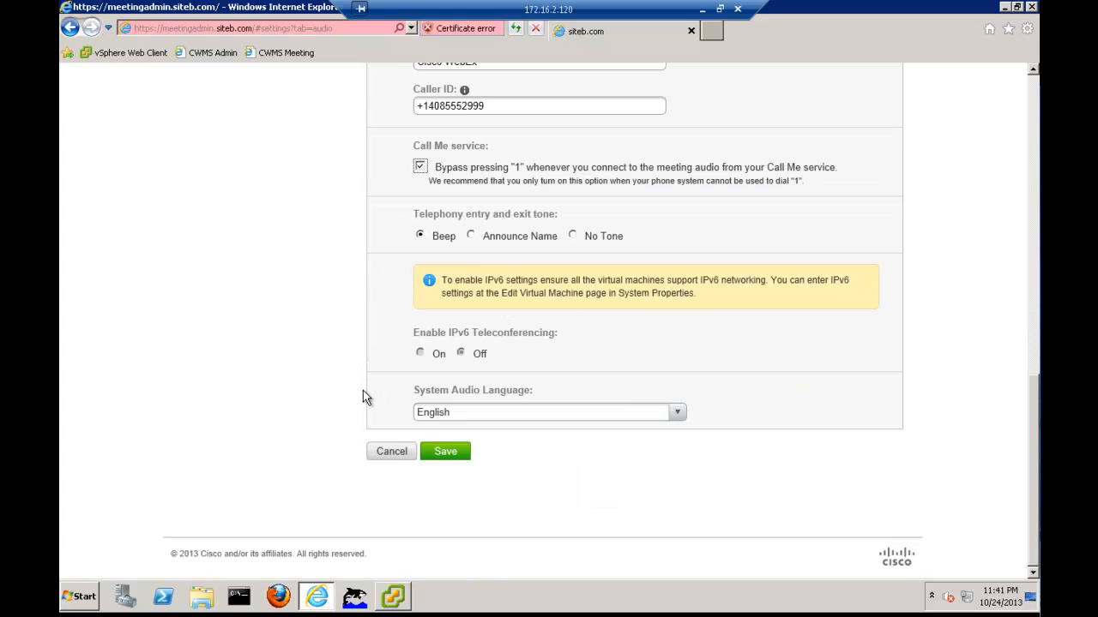
click(446, 454)
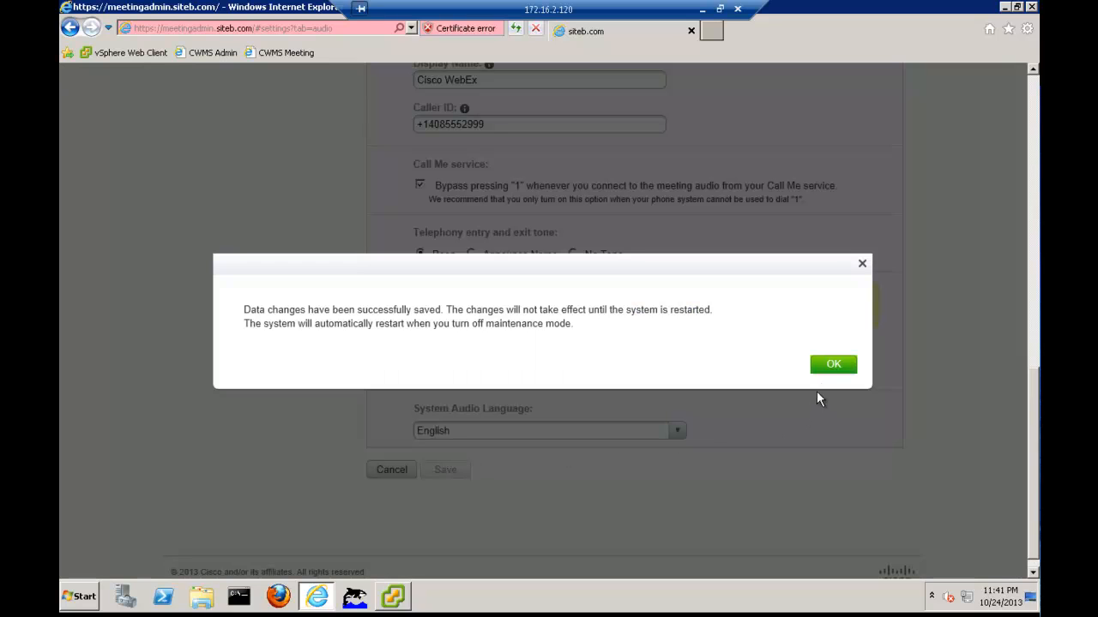
click(832, 368)
Go to the Video settings page
scroll(810, 454, up, 1)
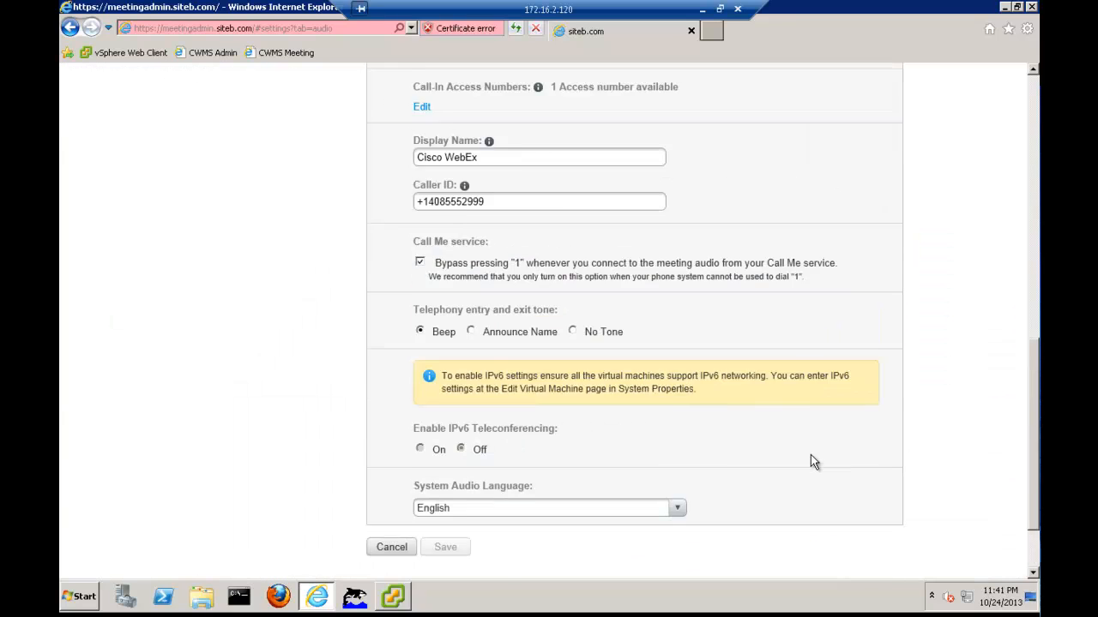
scroll(810, 455, up, 6)
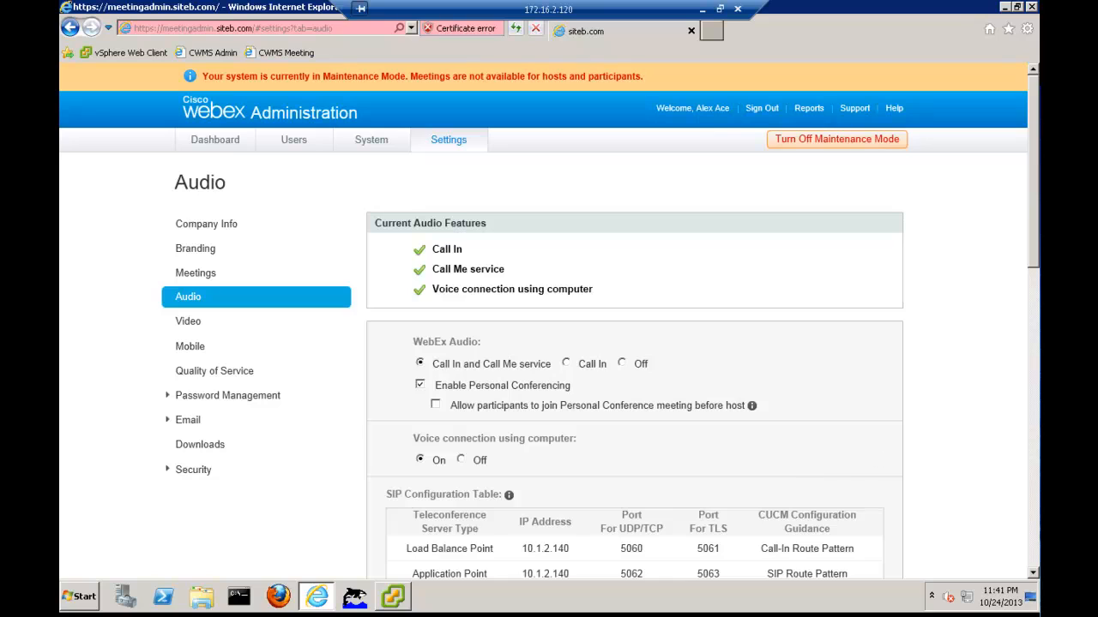
mouse_move(472, 611)
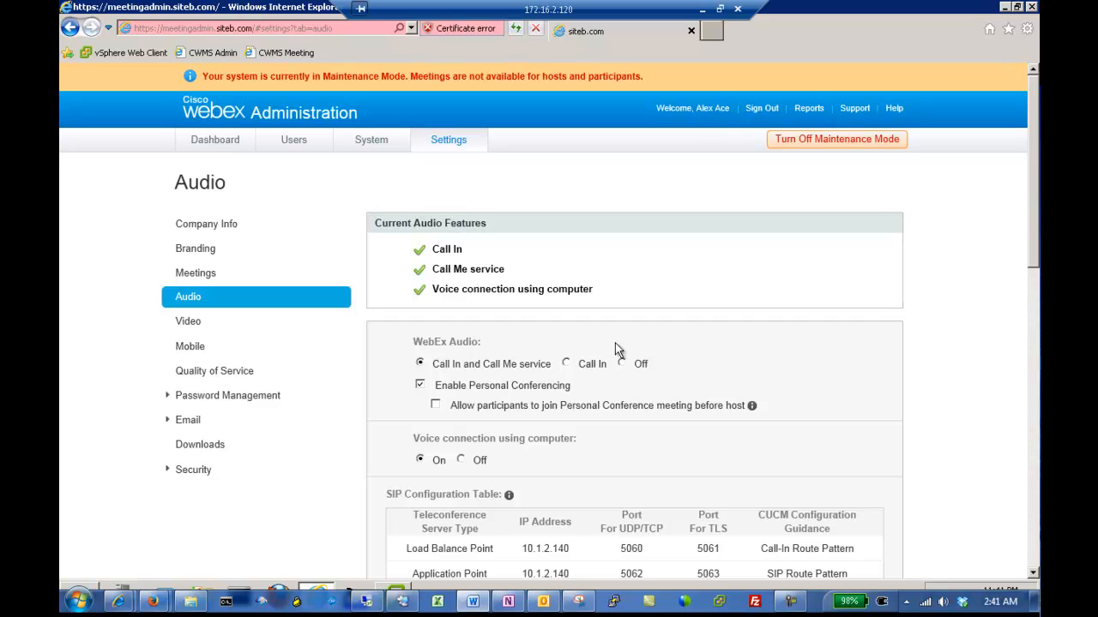
click(192, 323)
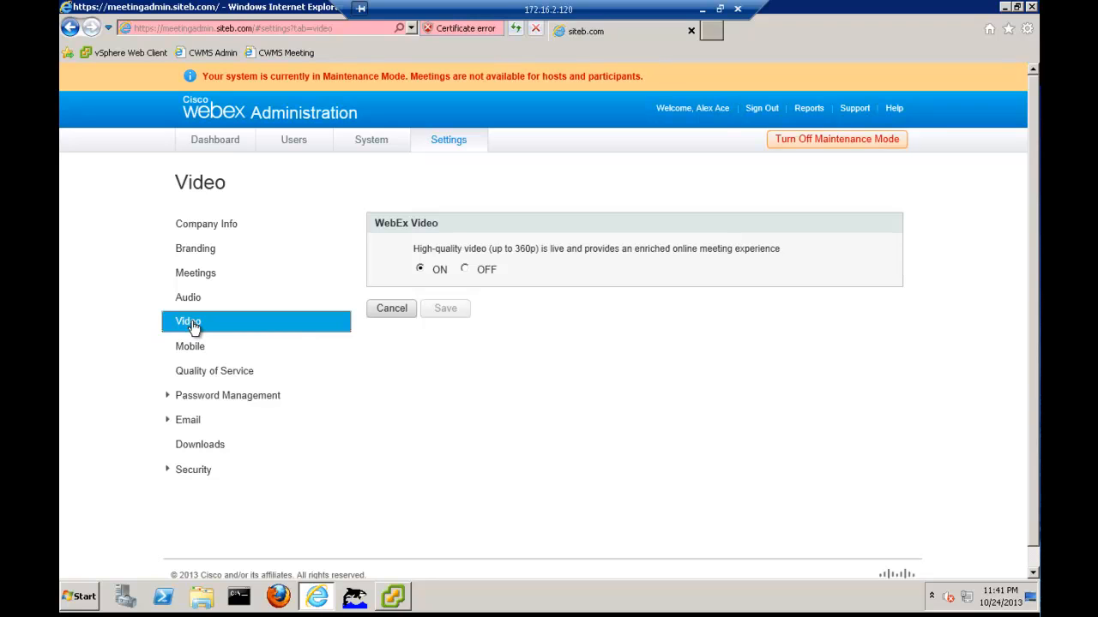
Upload SitebLogo_120x32.jpg as the company logo in the Branding settings
click(187, 352)
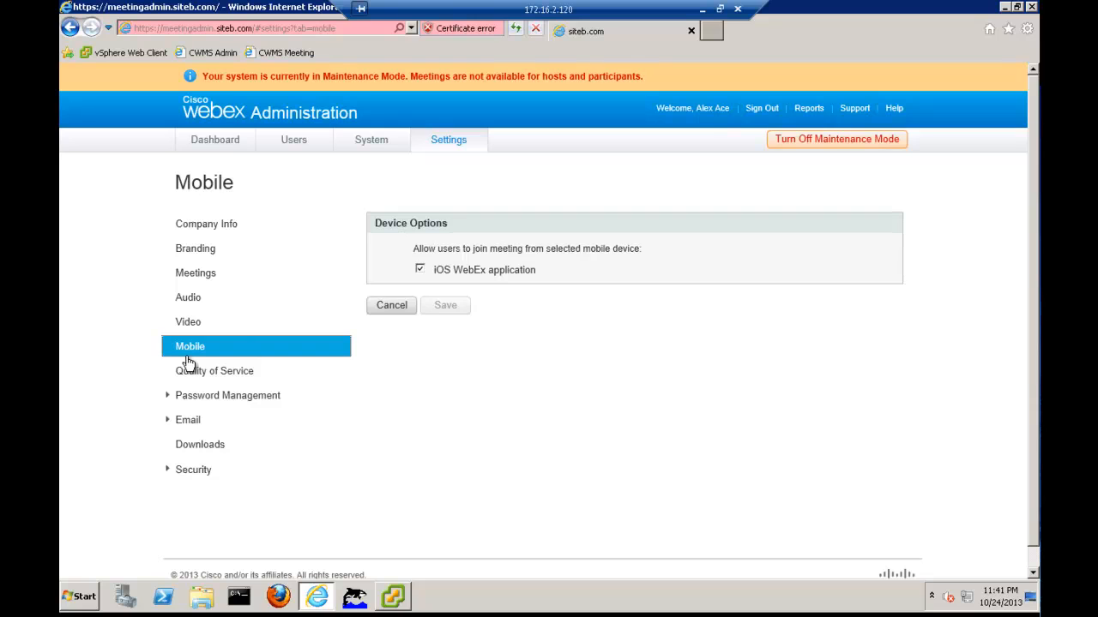
click(196, 250)
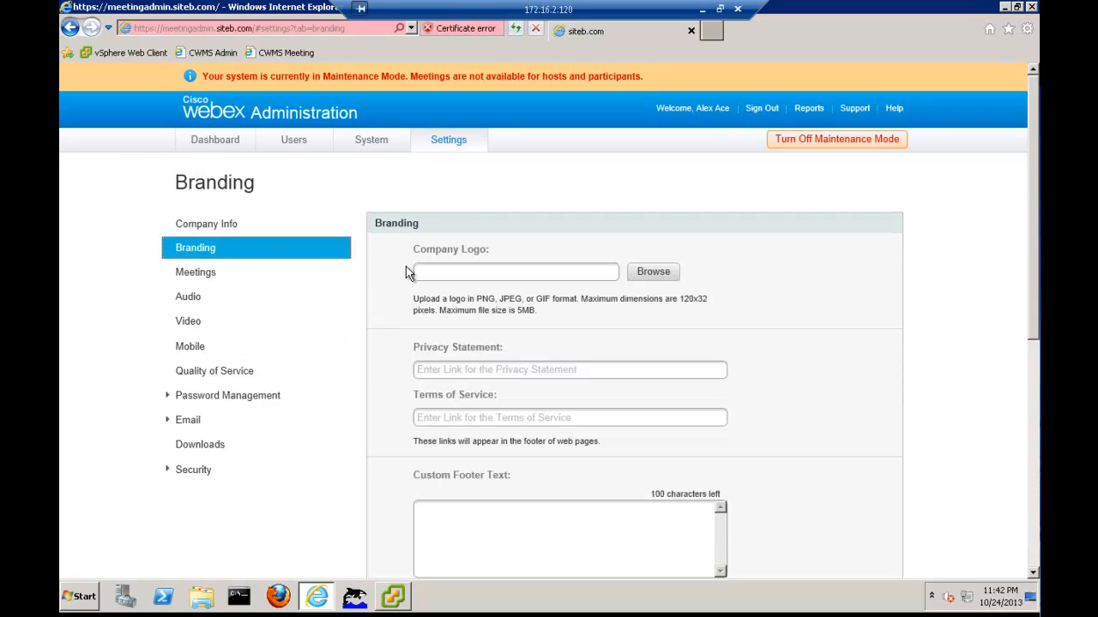
click(652, 272)
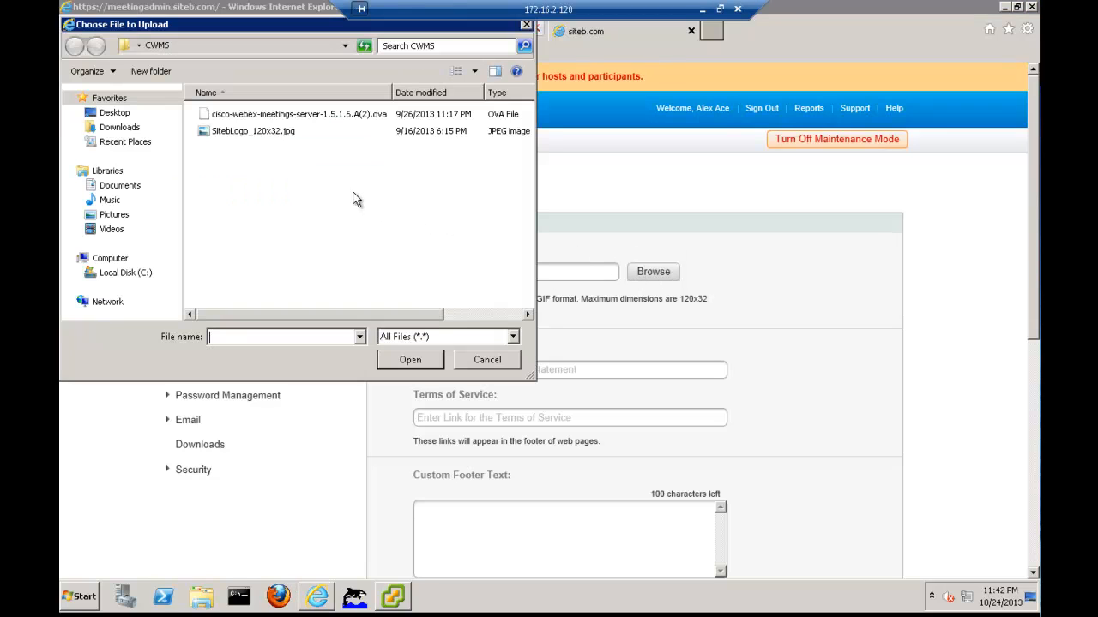
click(251, 137)
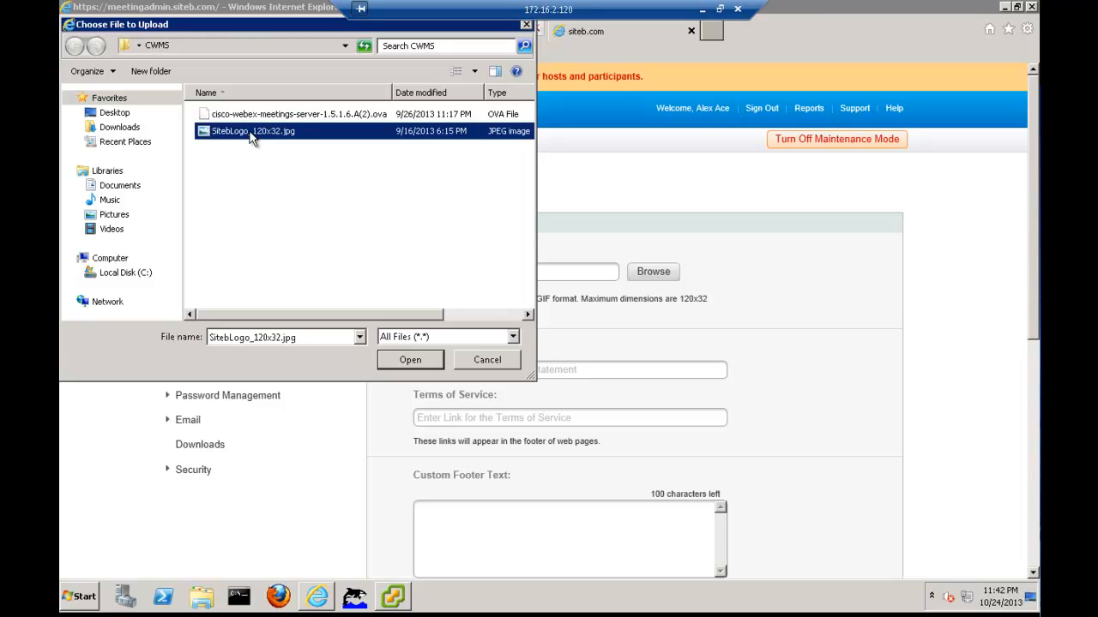
double_click(251, 137)
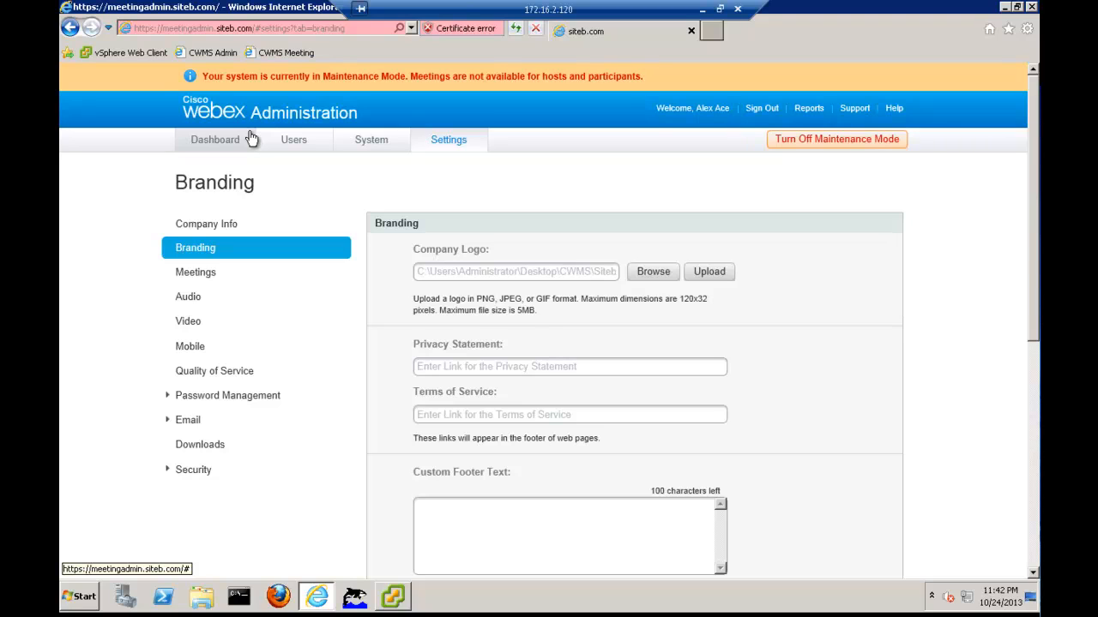
click(712, 275)
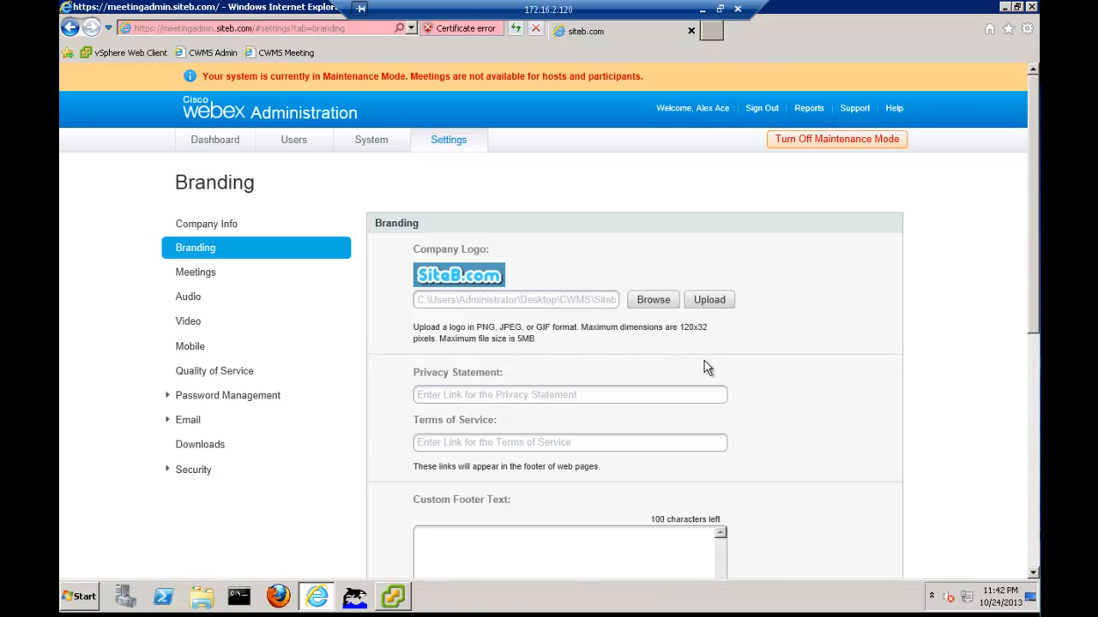
Save the branding changes and go to the Meetings settings
scroll(699, 363, down, 5)
click(439, 454)
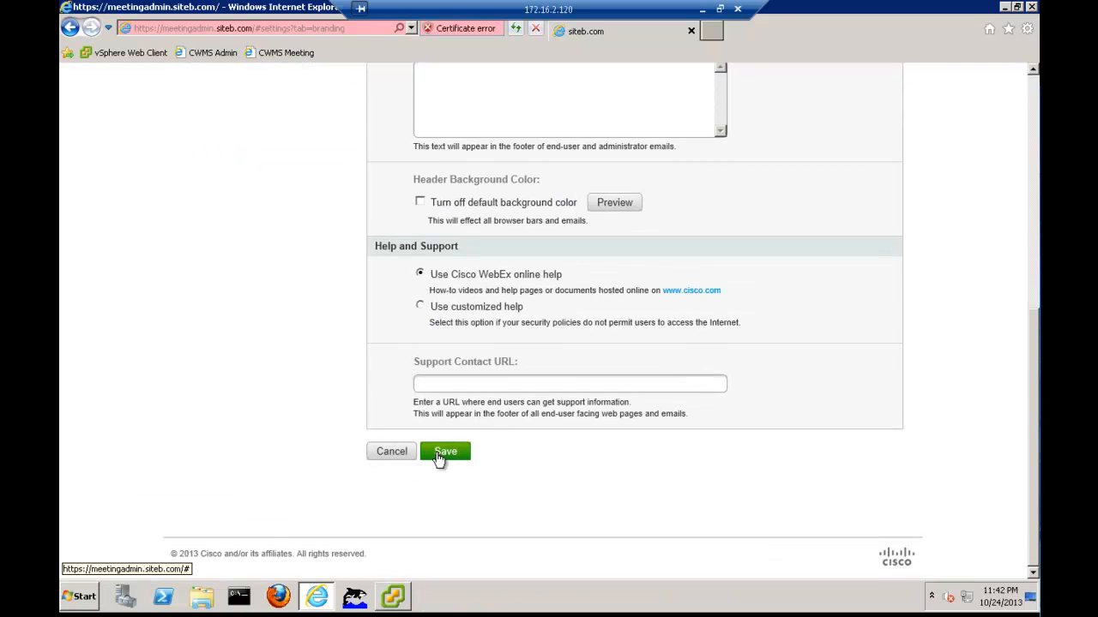
scroll(681, 445, up, 10)
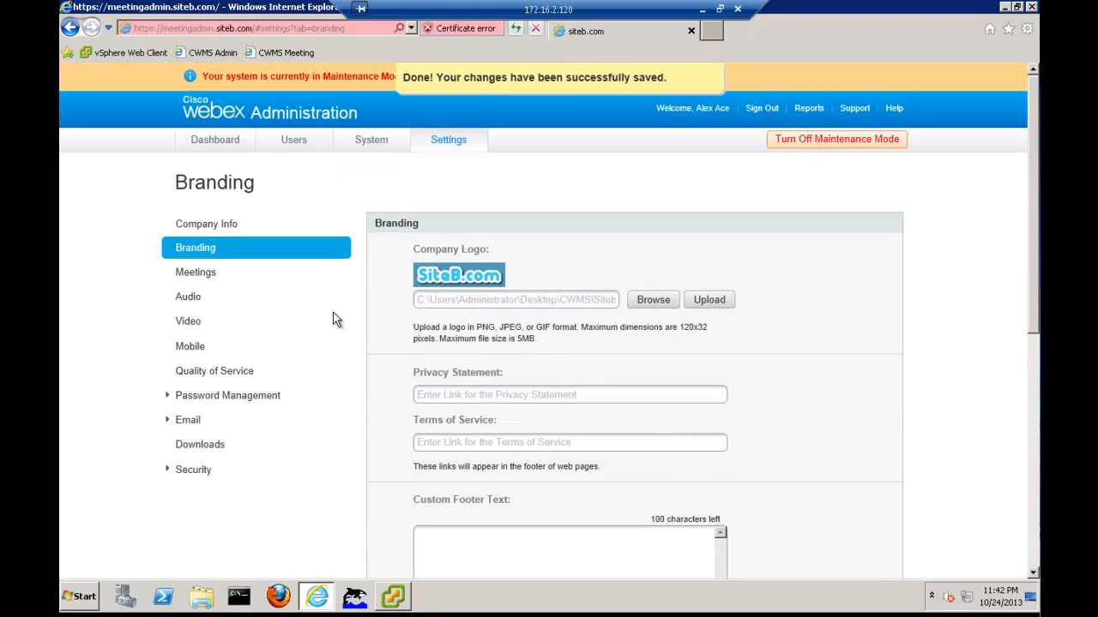
click(203, 275)
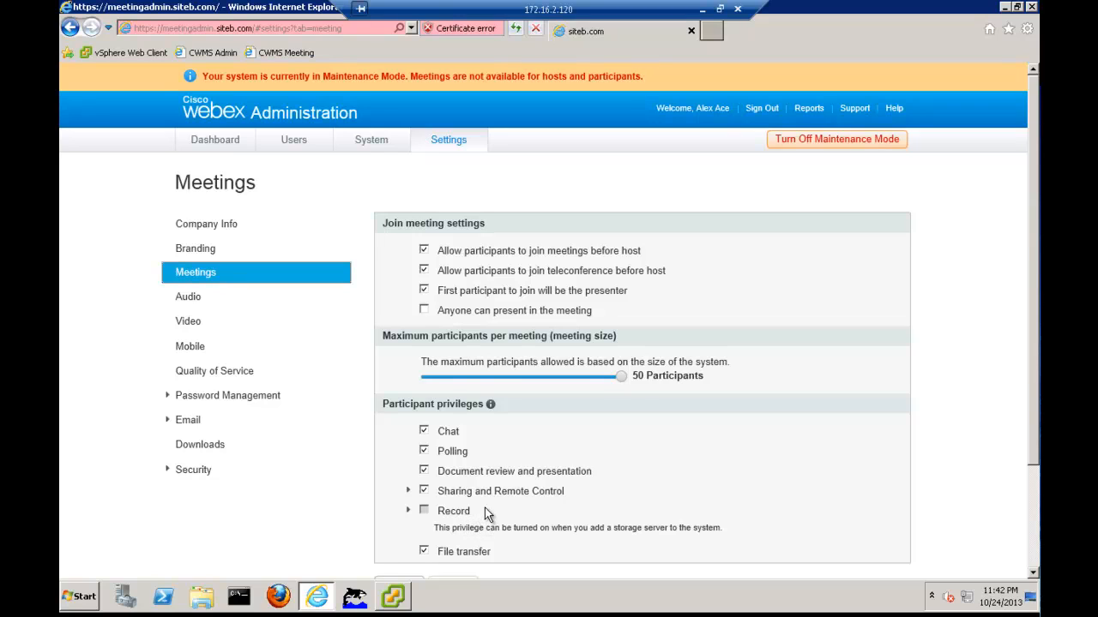
Open the System servers details and start adding a storage server
click(372, 139)
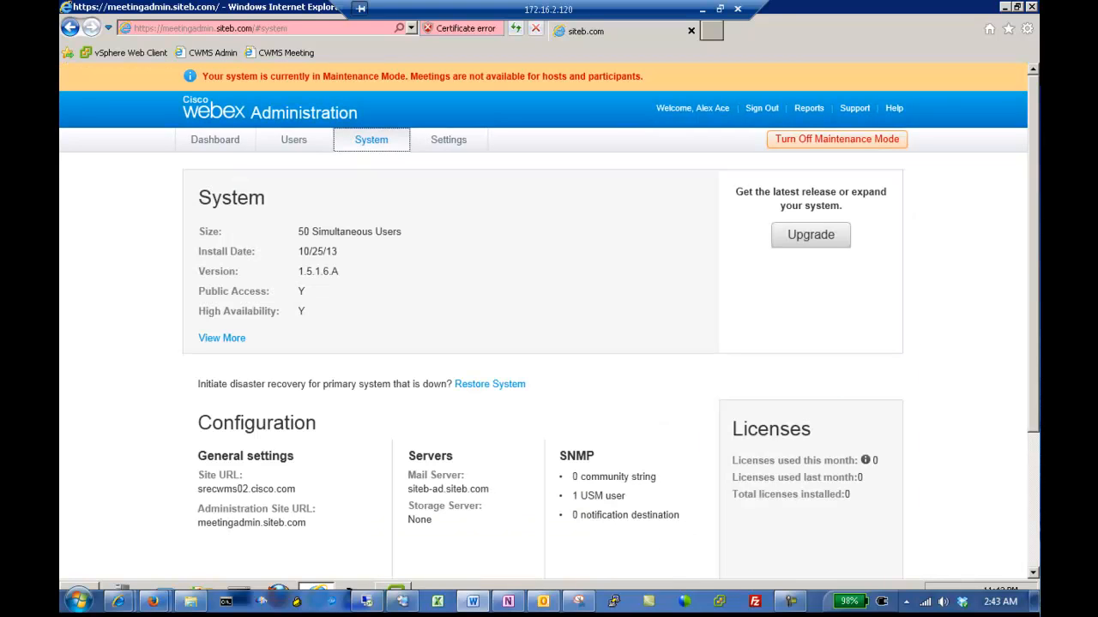
click(566, 378)
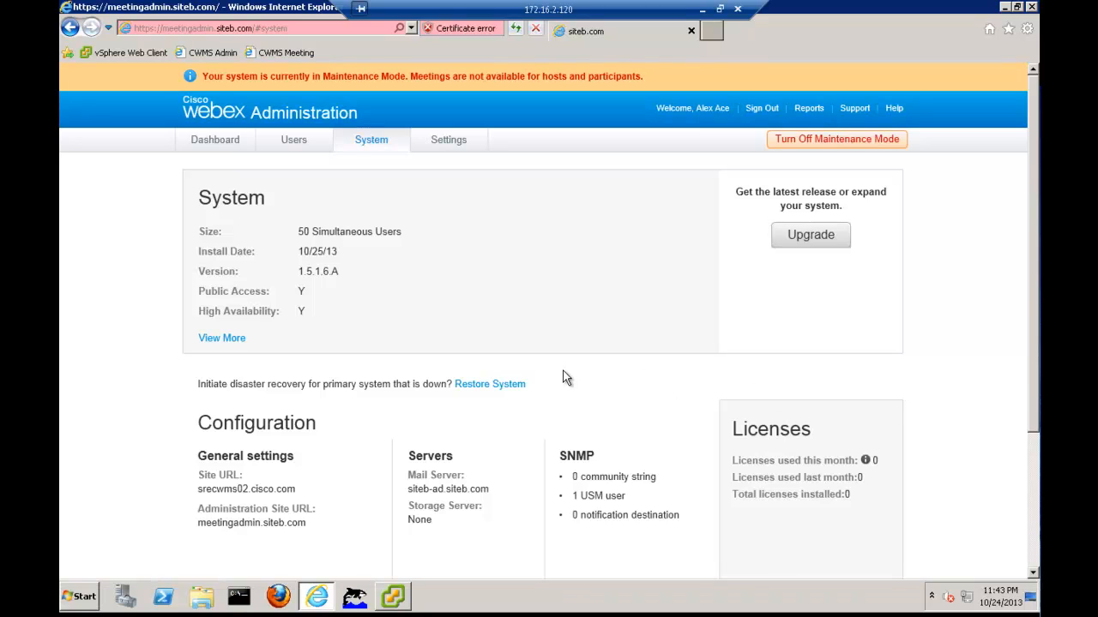
scroll(566, 377, down, 3)
click(443, 486)
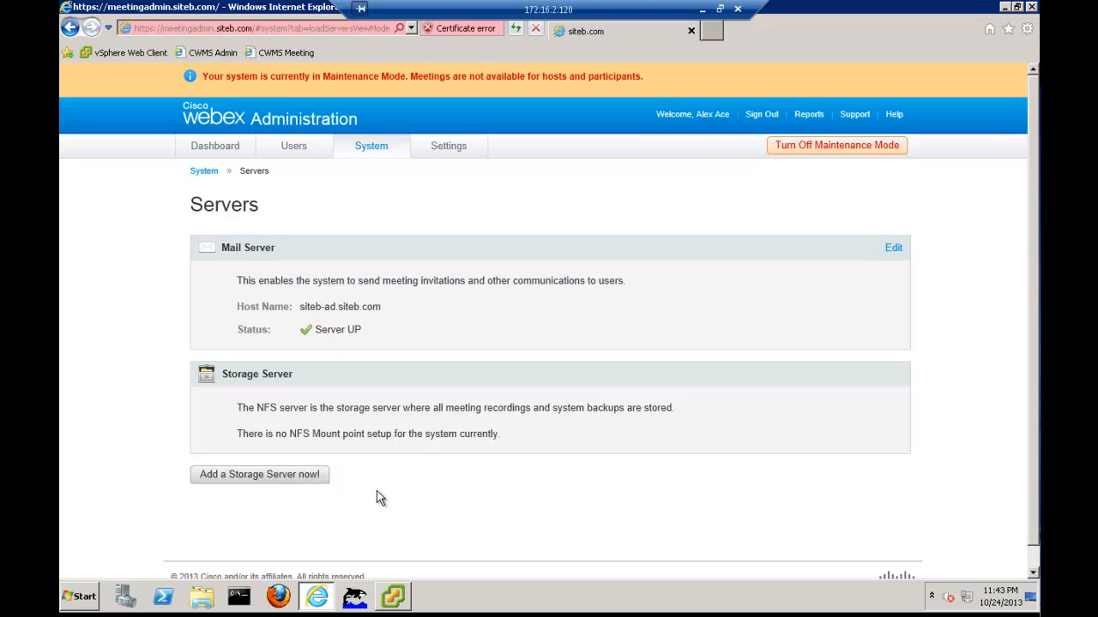
click(290, 482)
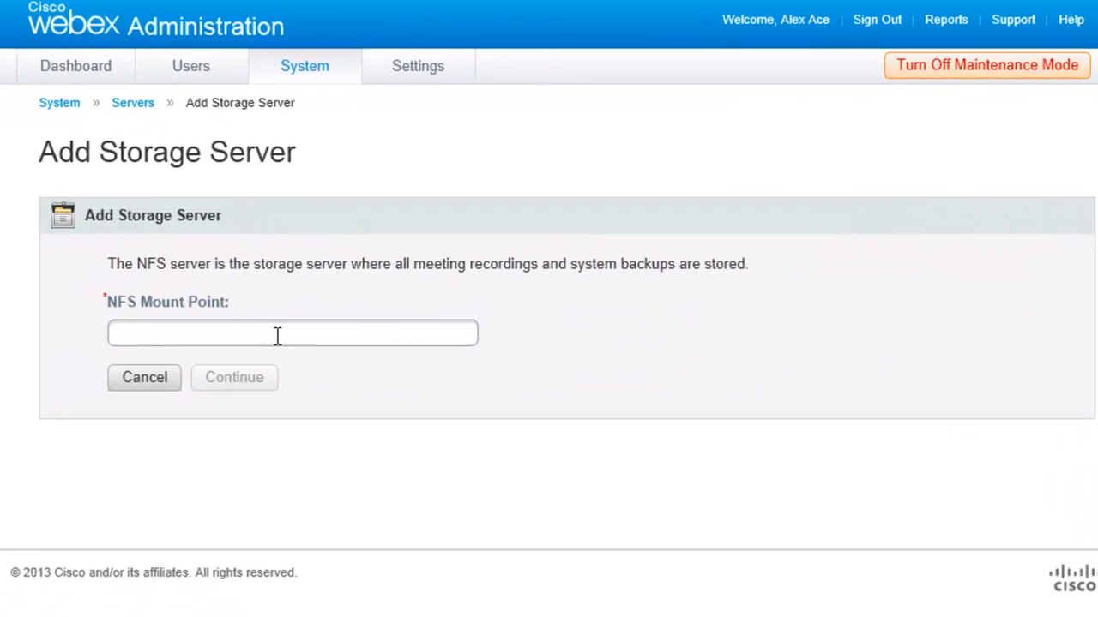
Enter NFS mount point siteb-ad.siteb.com:/NFSShare and finish adding the storage server
click(360, 326)
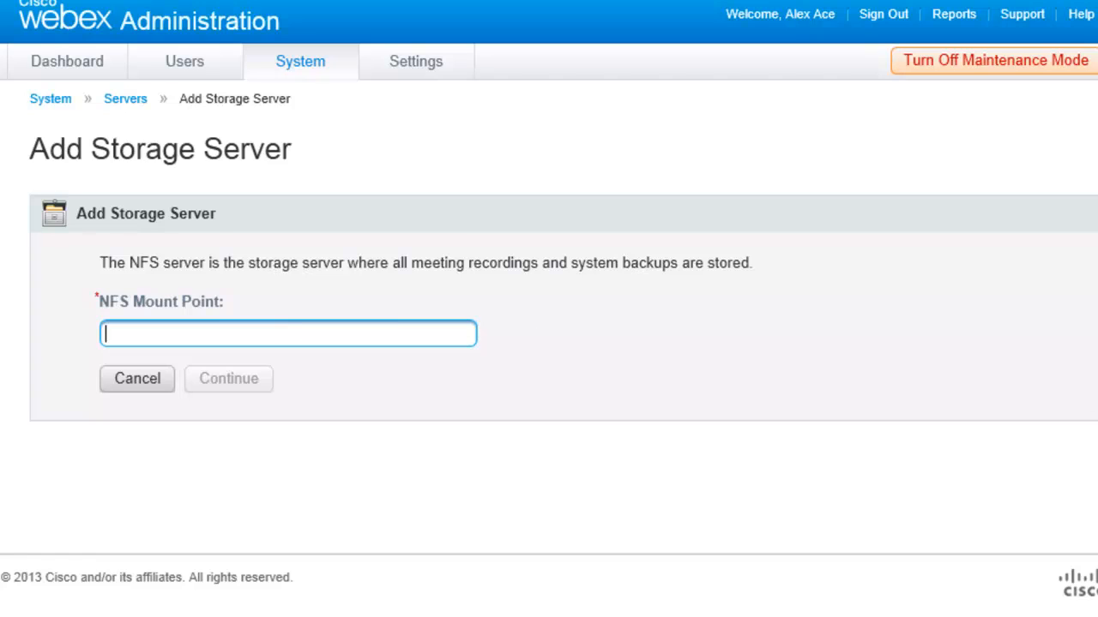
text(siteb-)
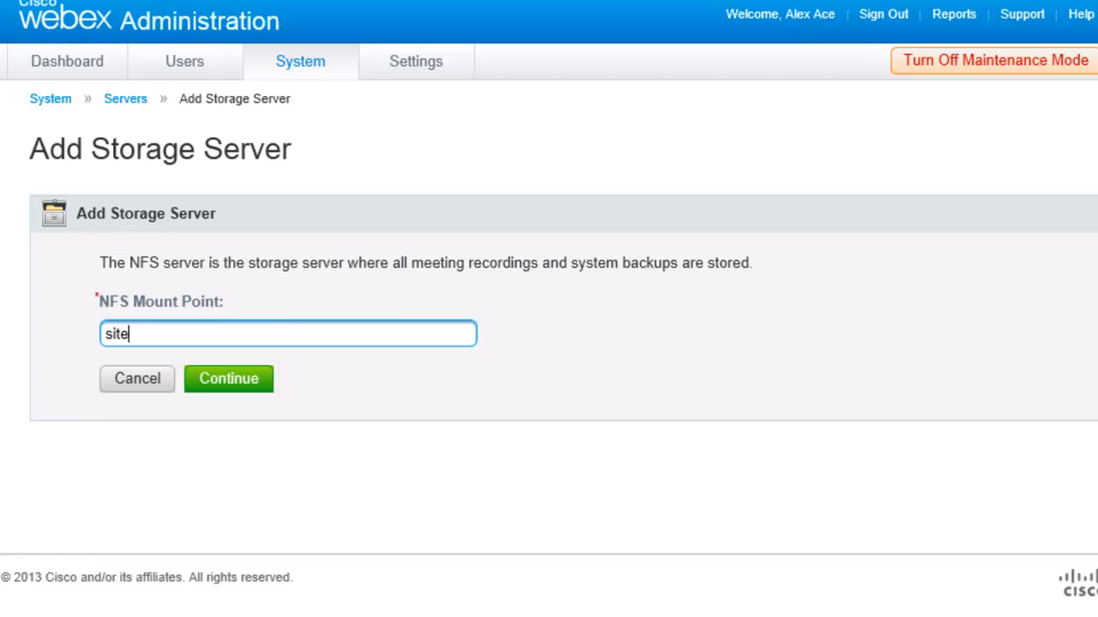
text(ad.siteb)
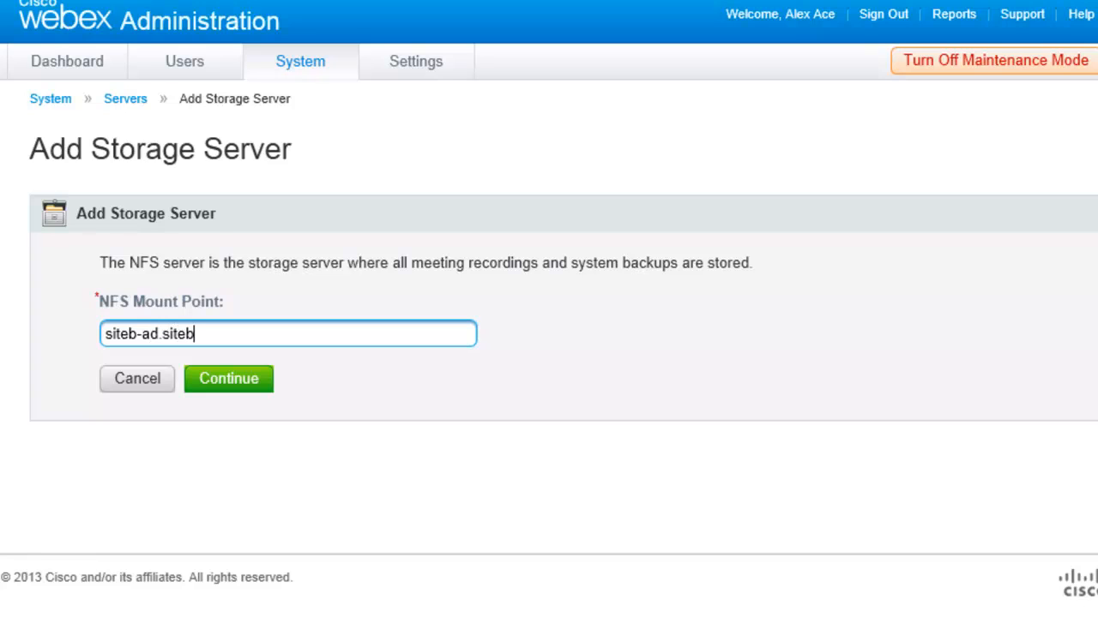
text(.com:/NFSSH)
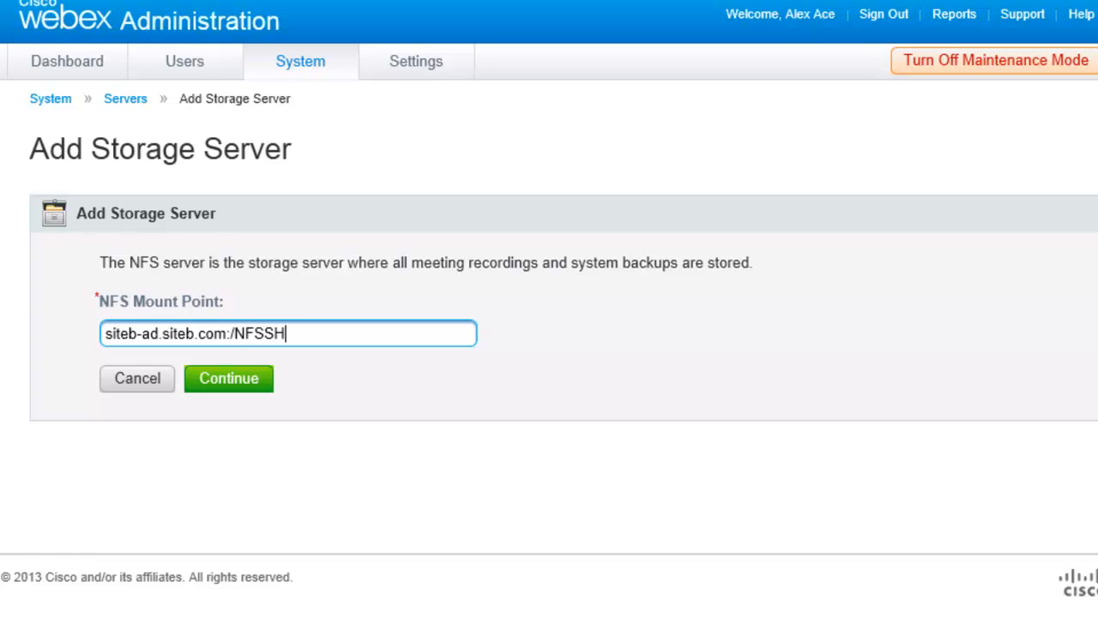
text(A)
key(BackSpace)
key(BackSpace)
text(hare)
click(255, 378)
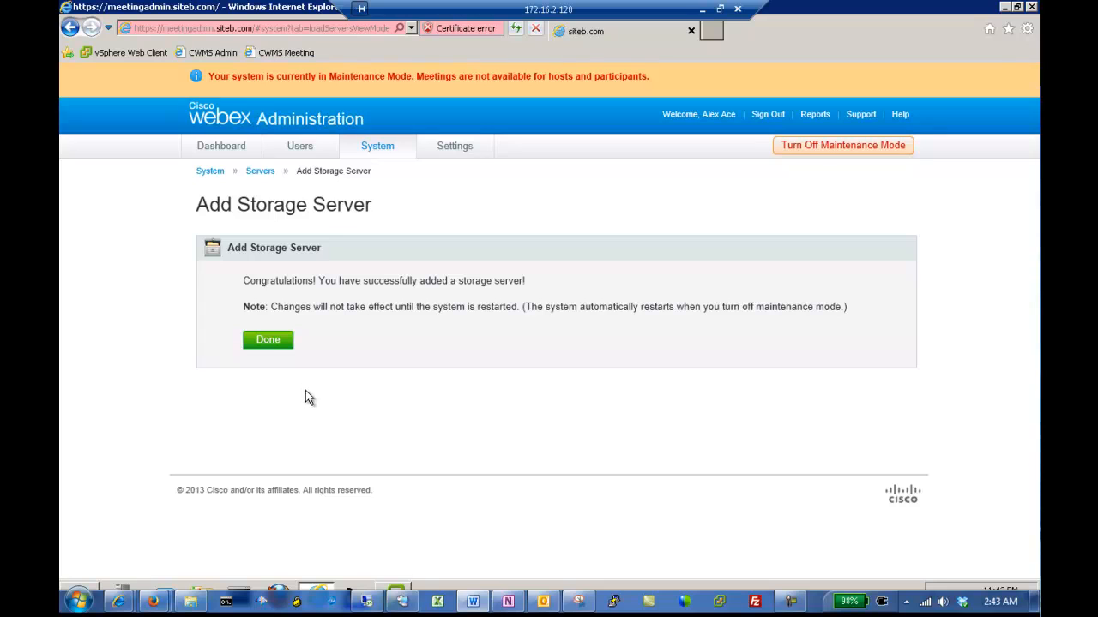
click(269, 342)
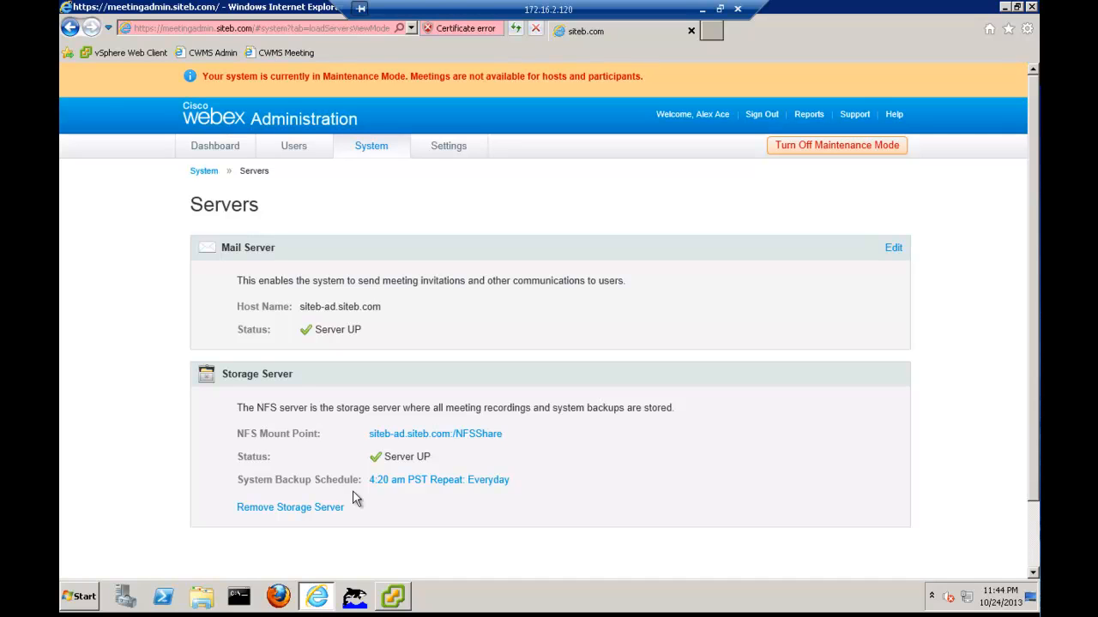
click(445, 153)
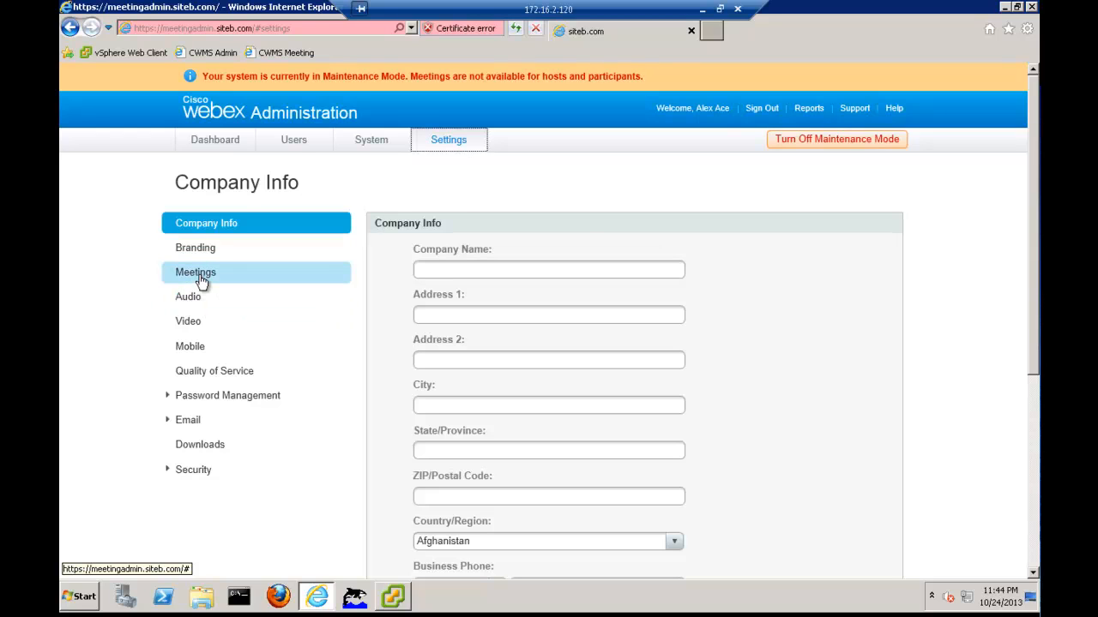
Turn off maintenance mode from the Meetings settings and confirm the system restart
click(202, 282)
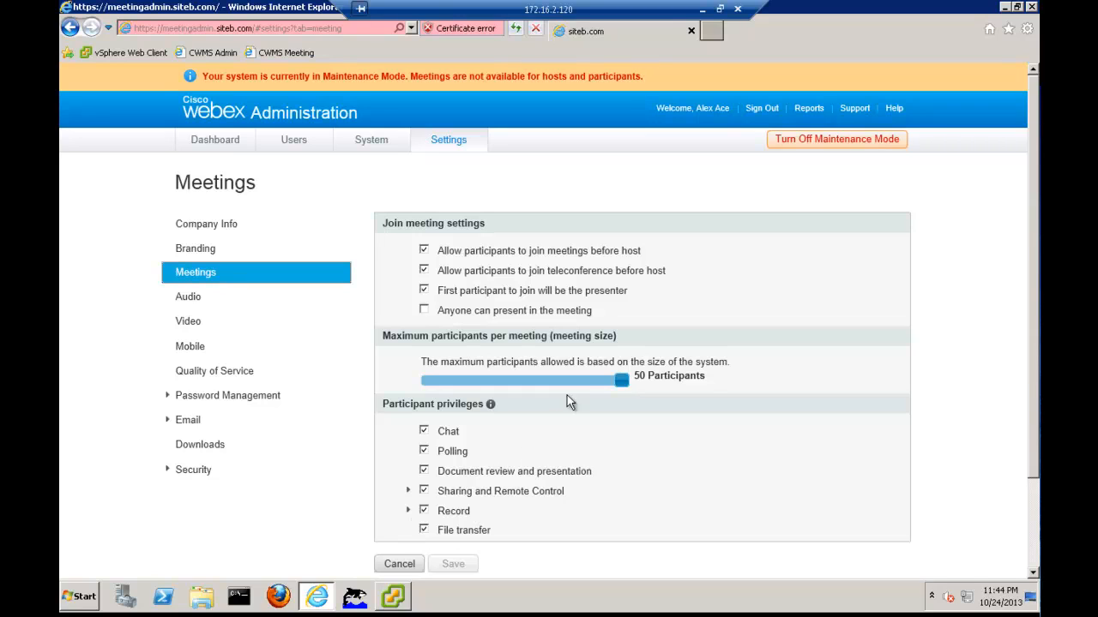
click(805, 150)
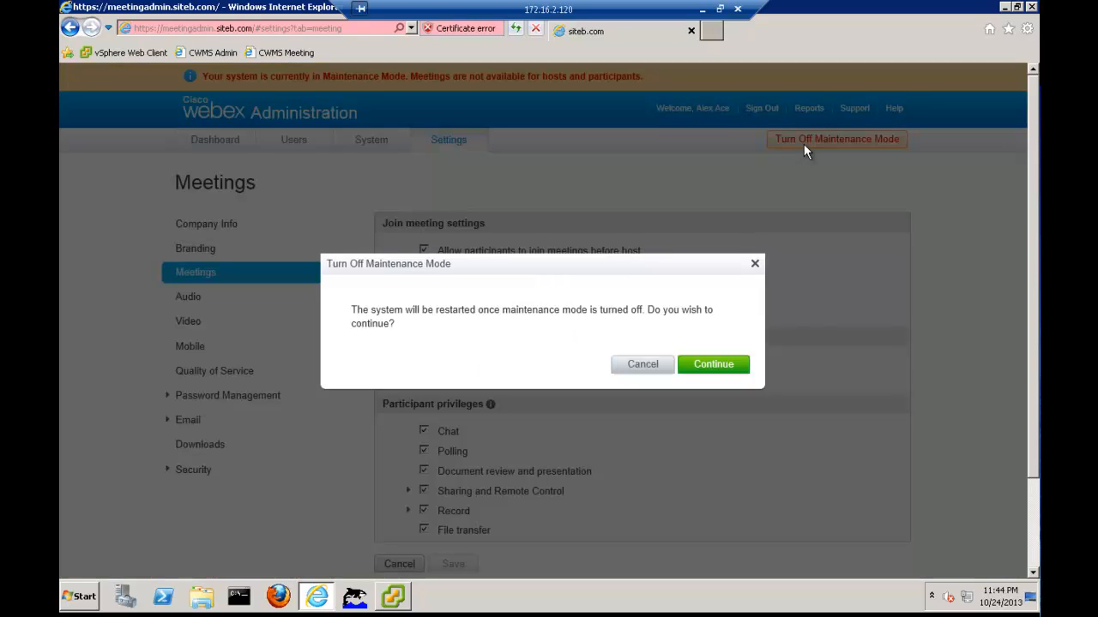
click(709, 365)
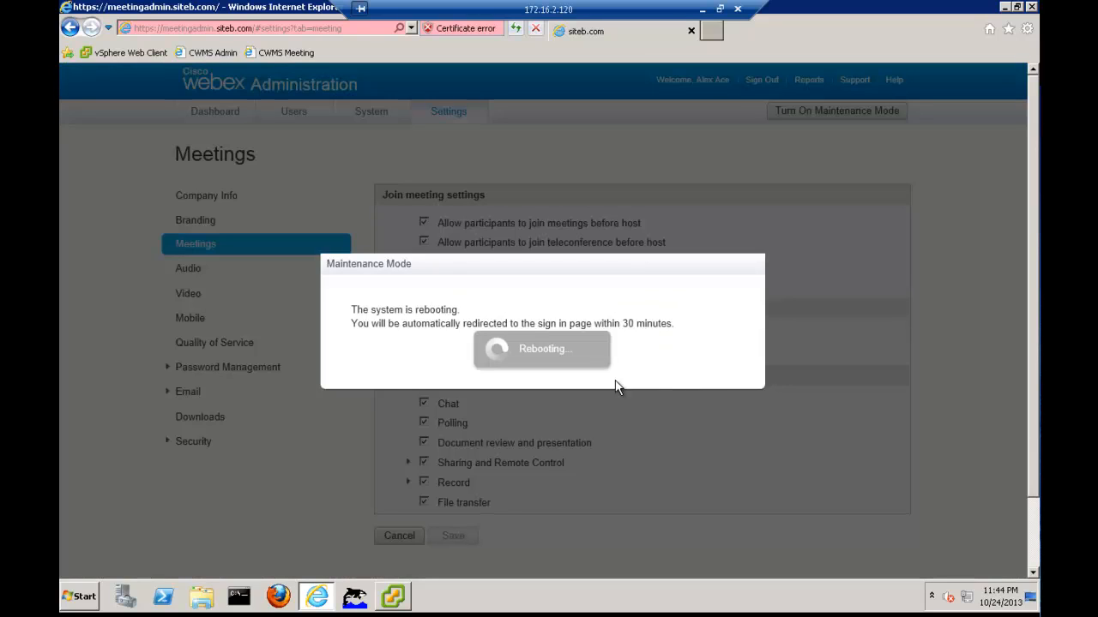
click(396, 599)
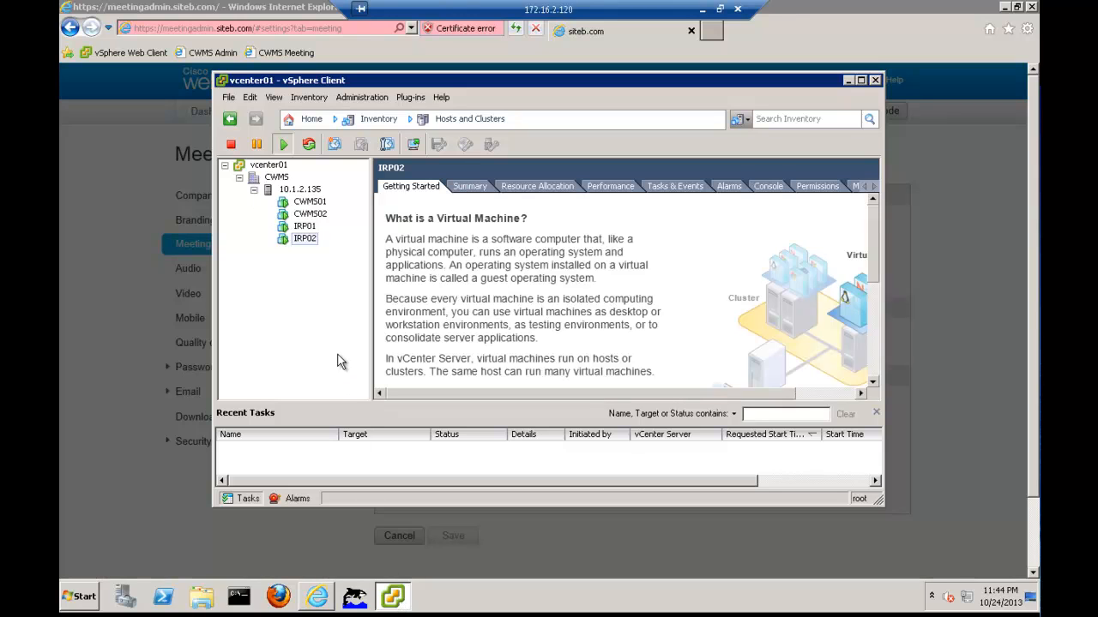
Close the CWMS01 virtual machine console and minimize vSphere Client
click(310, 203)
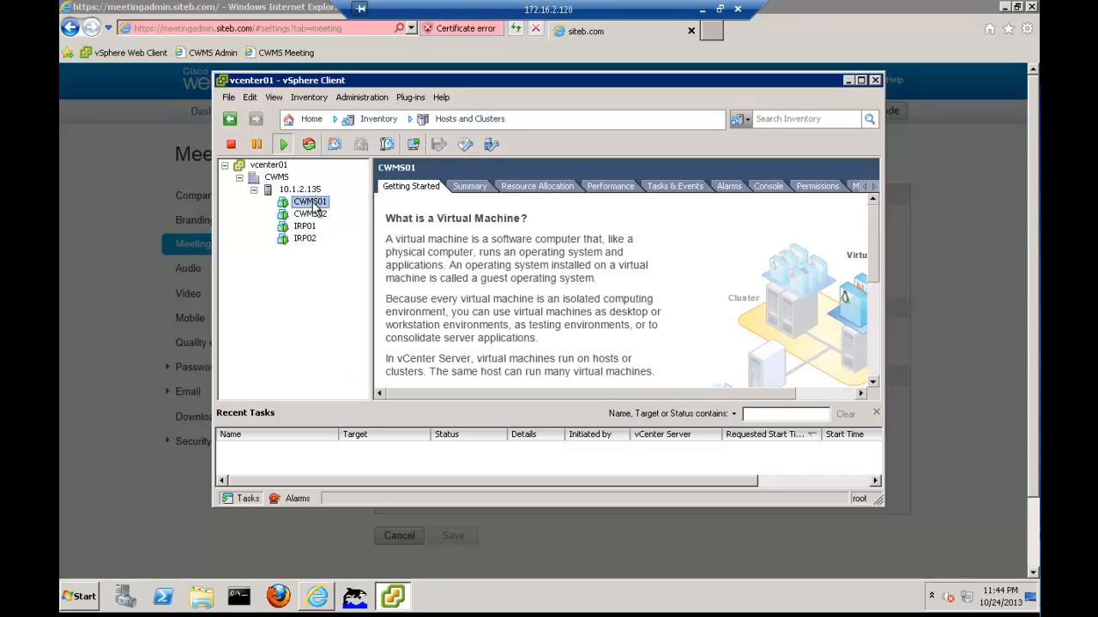
click(415, 146)
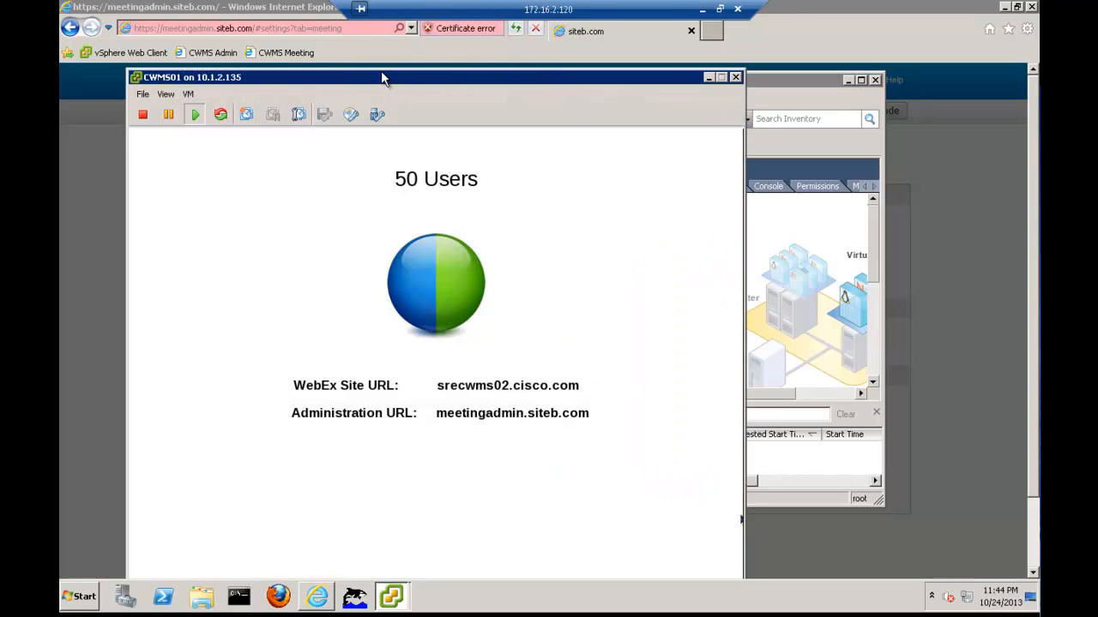
drag(383, 78, 386, 36)
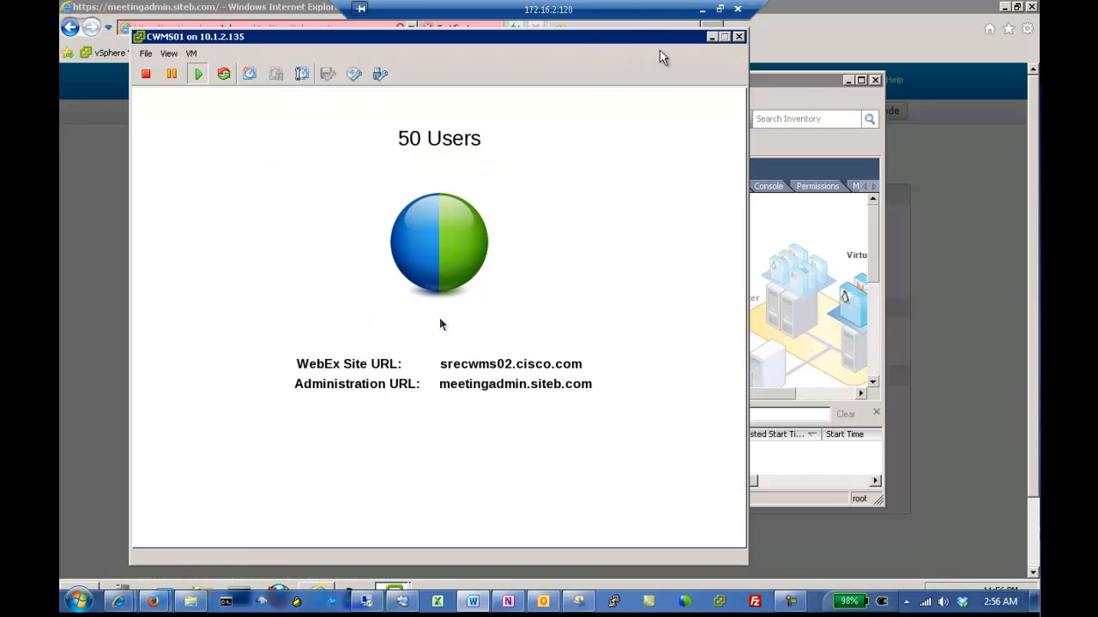
click(737, 38)
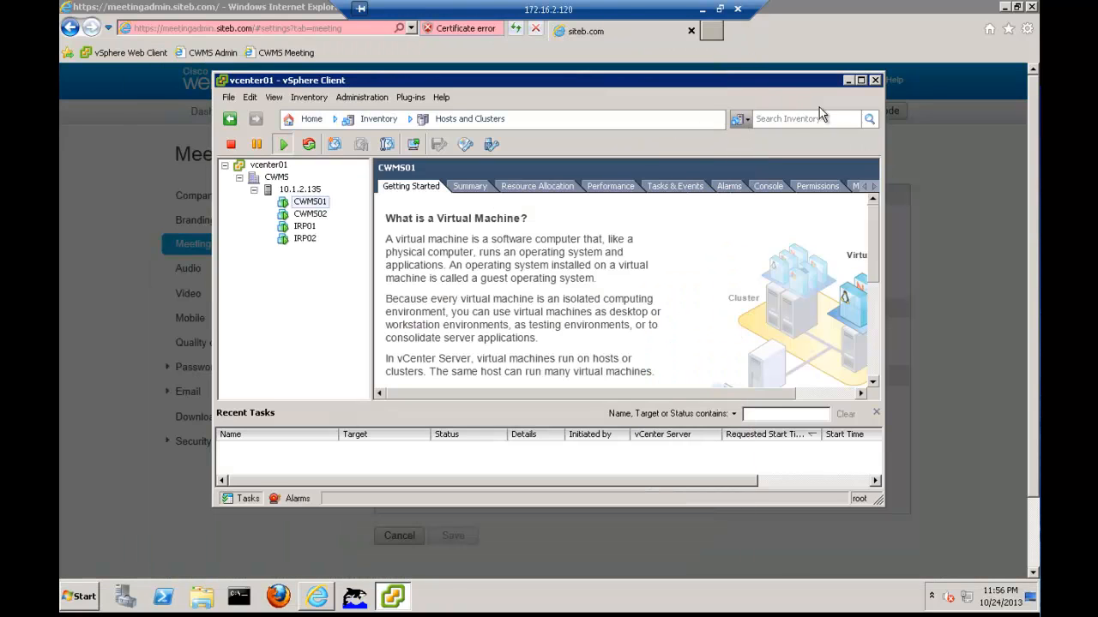
click(848, 81)
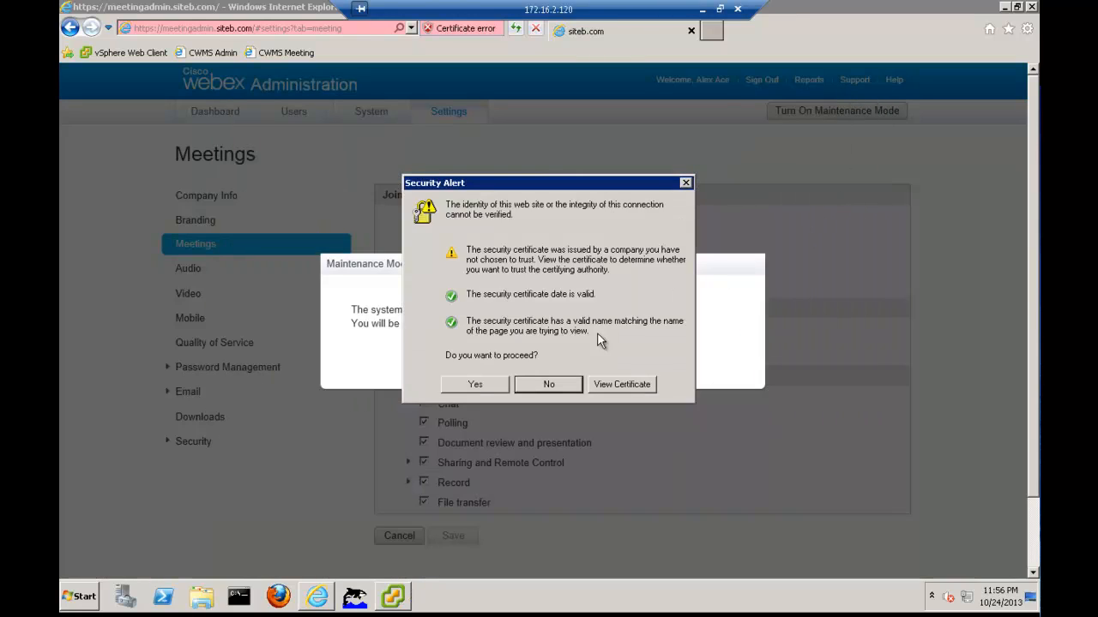
Accept the certificate warning and sign back in with the administrator email and password
click(477, 388)
click(477, 385)
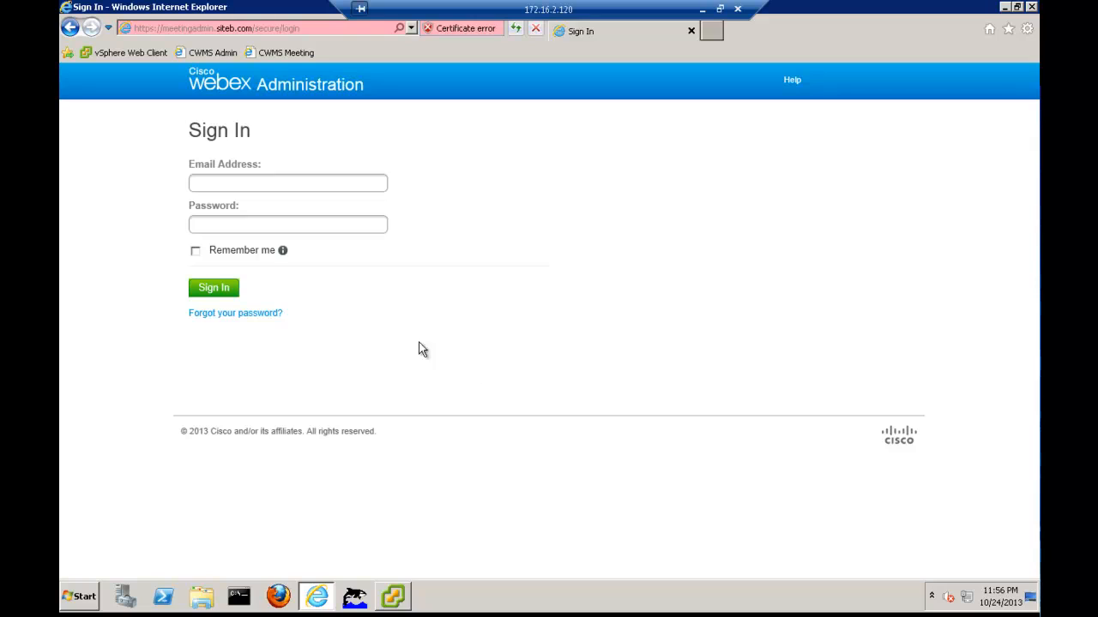
click(249, 183)
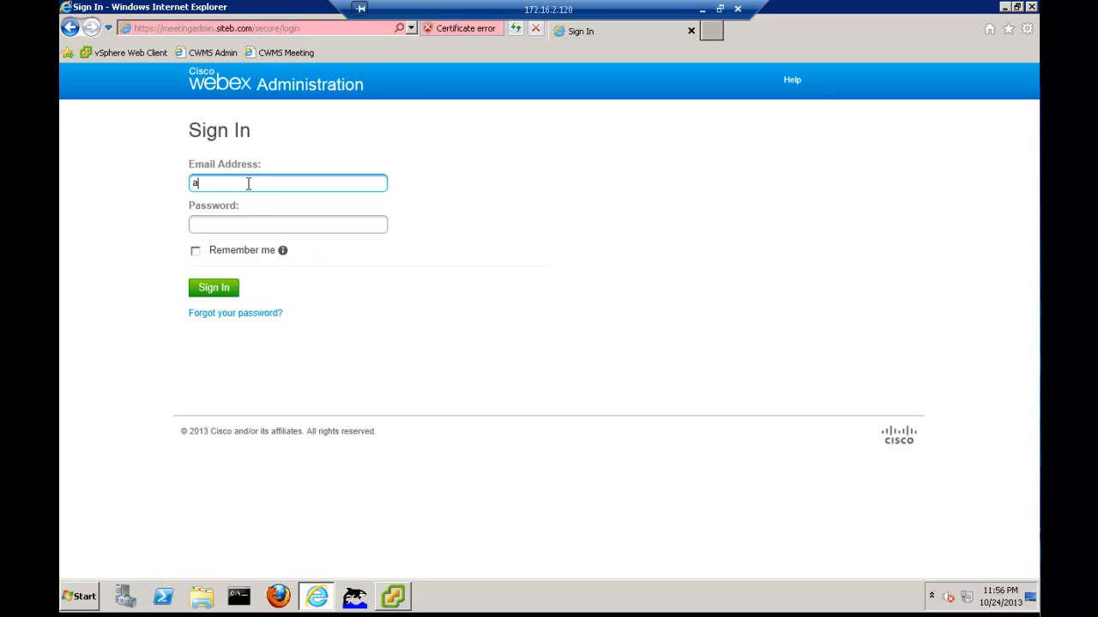
key(Tab)
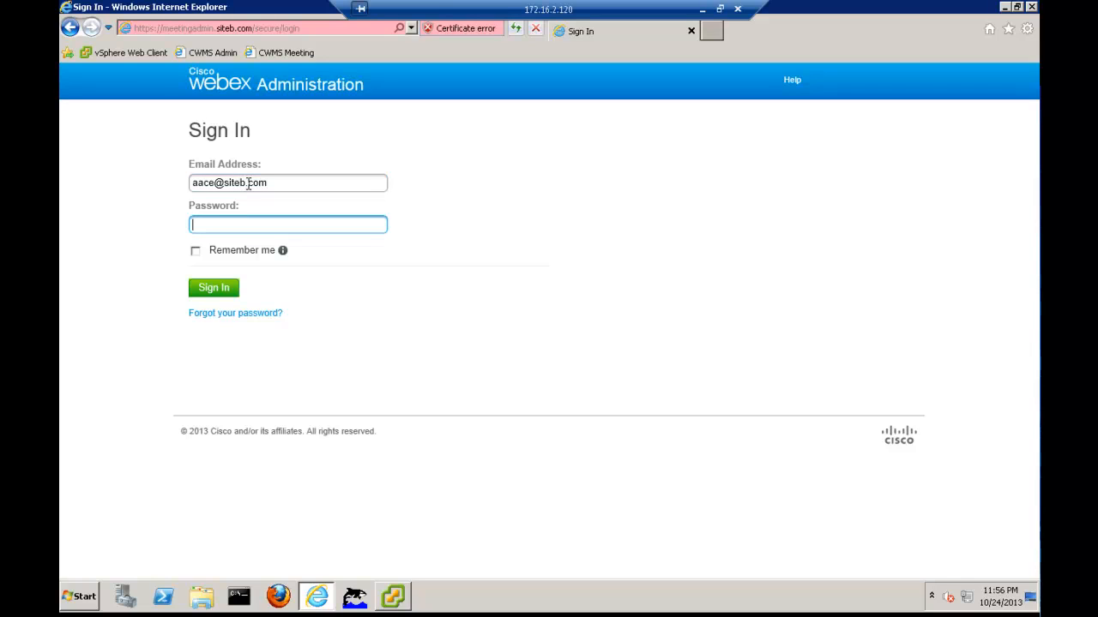
text(*********)
key(Return)
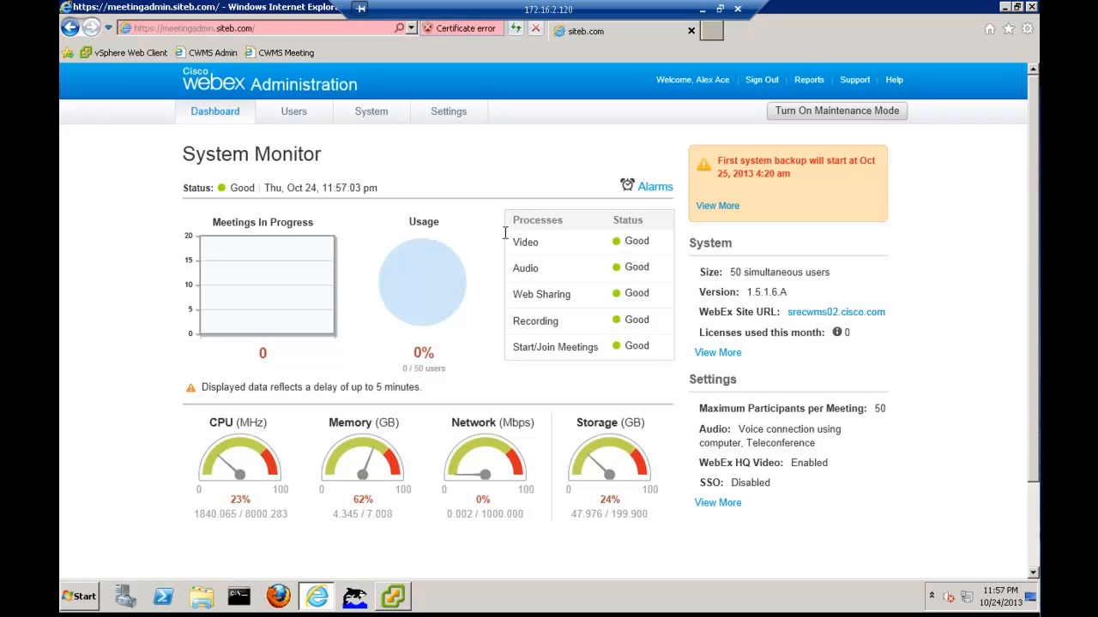
Add a new Host user with the person's first name, last name and email address, and save
click(293, 120)
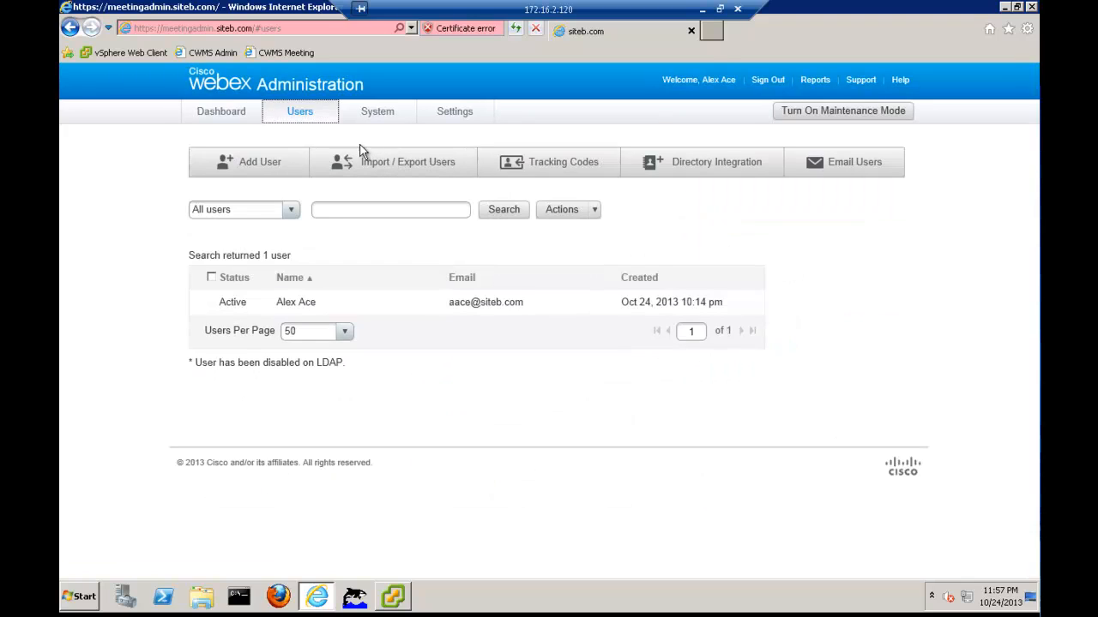
click(264, 167)
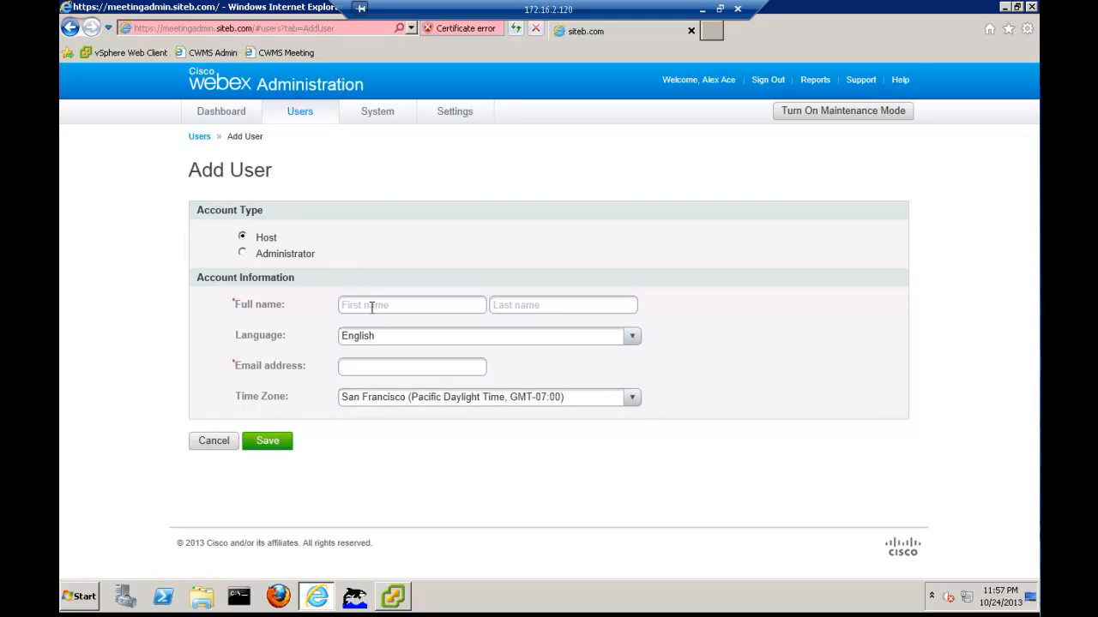
click(371, 307)
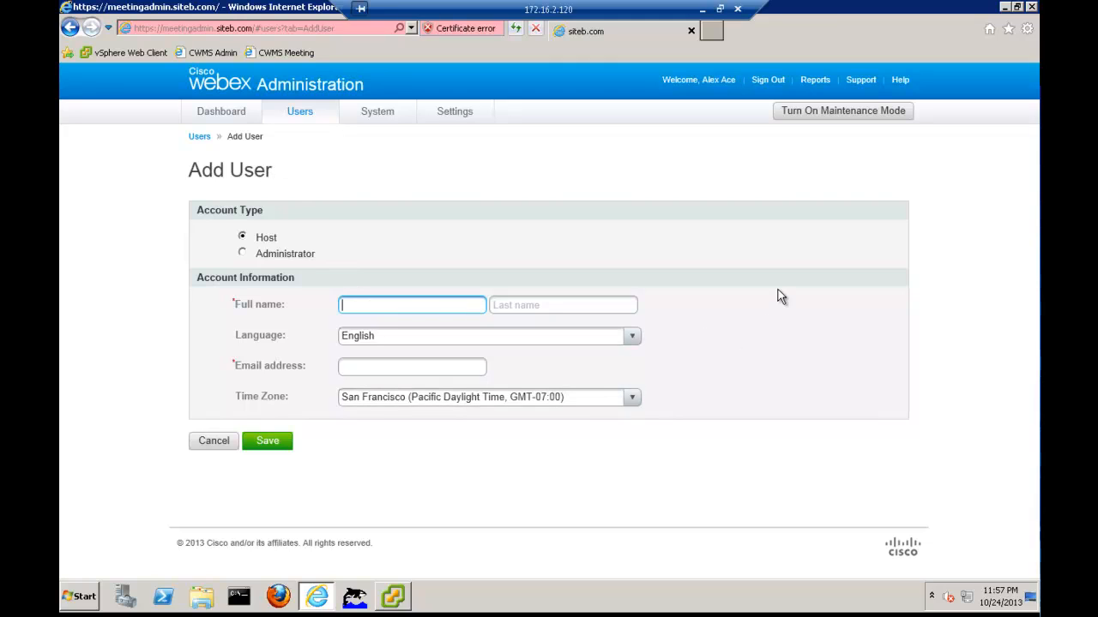
text(b)
key(BackSpace)
text(Black)
key(Tab)
text(Bad)
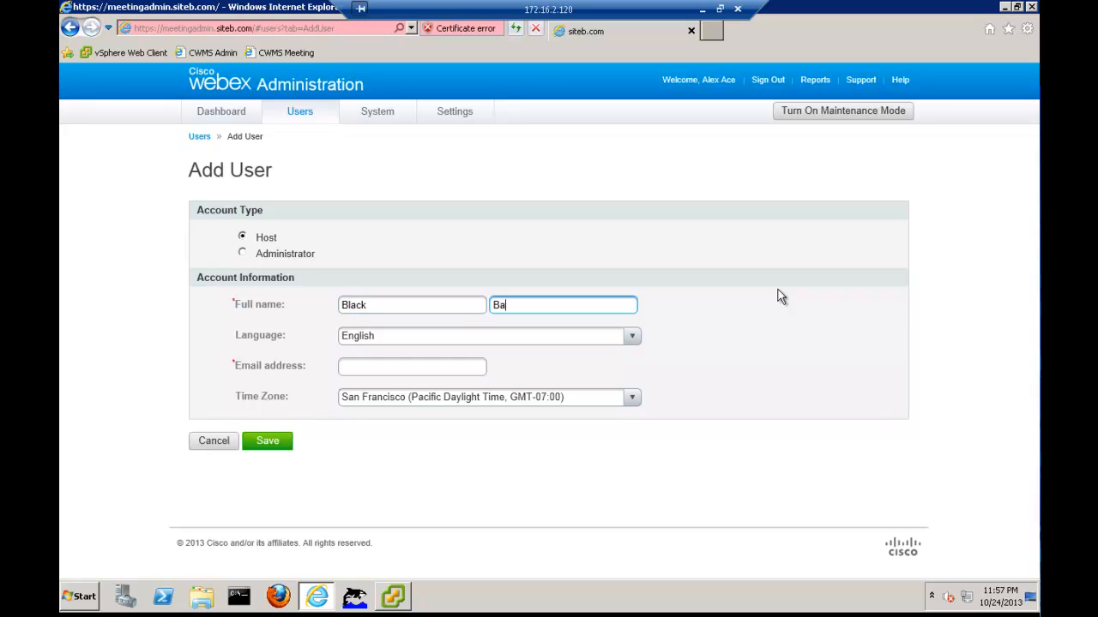
key(Tab)
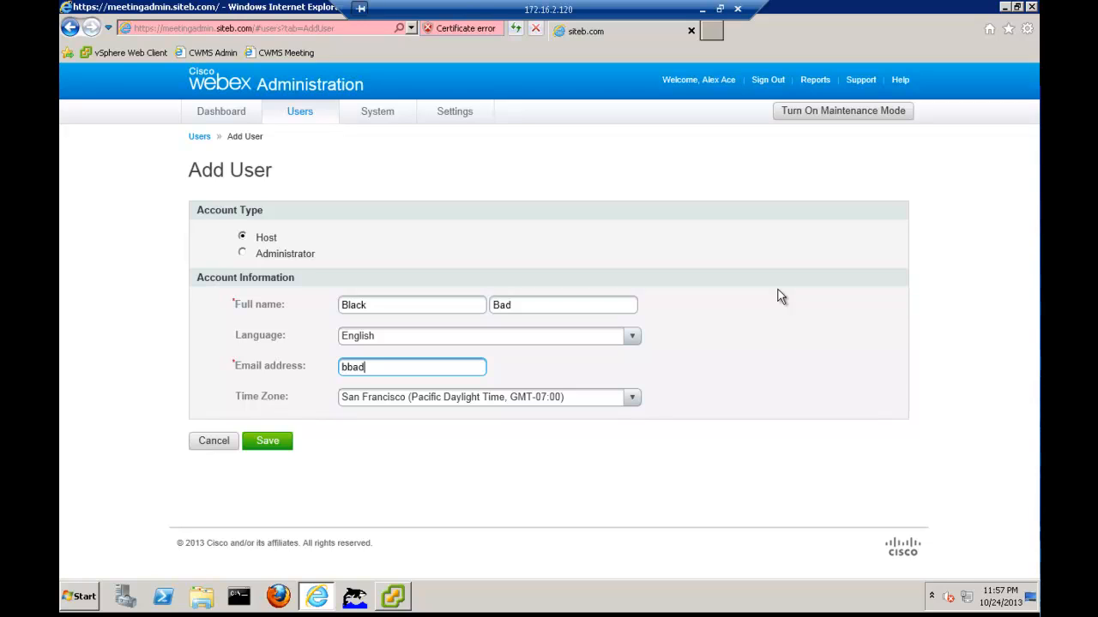
click(285, 449)
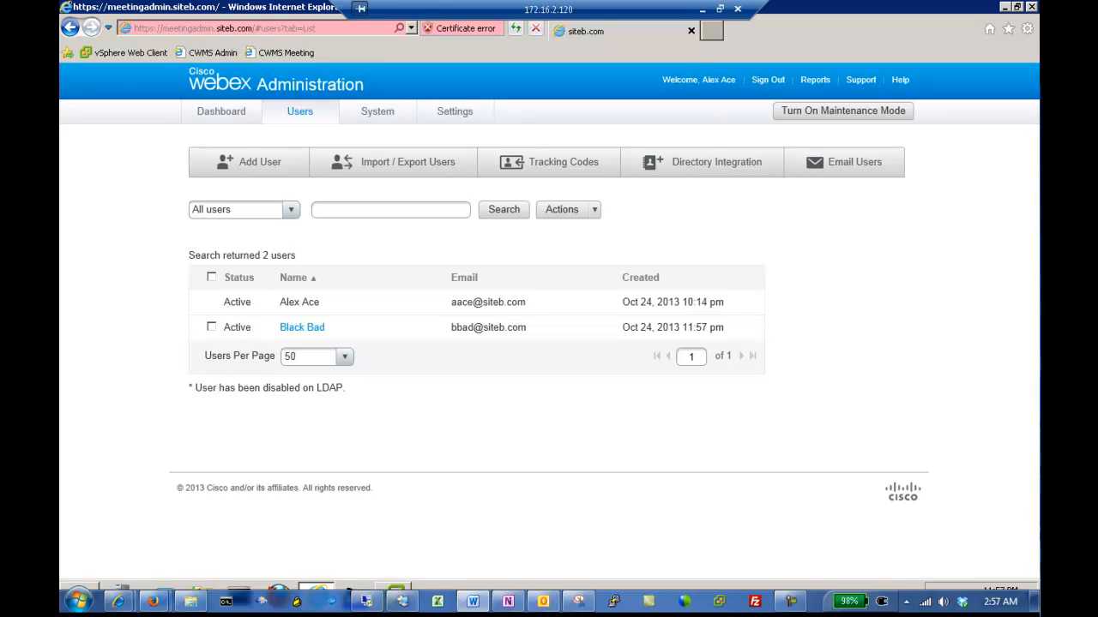
click(686, 169)
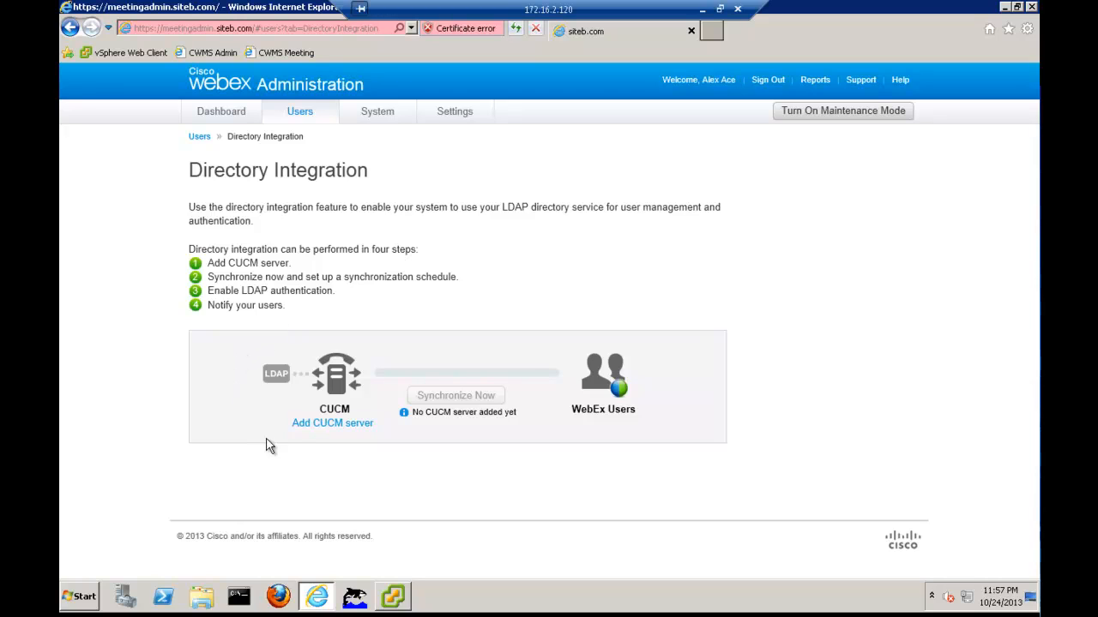
Start adding a CUCM server with address siteb-cucm911.siteb.com
click(319, 426)
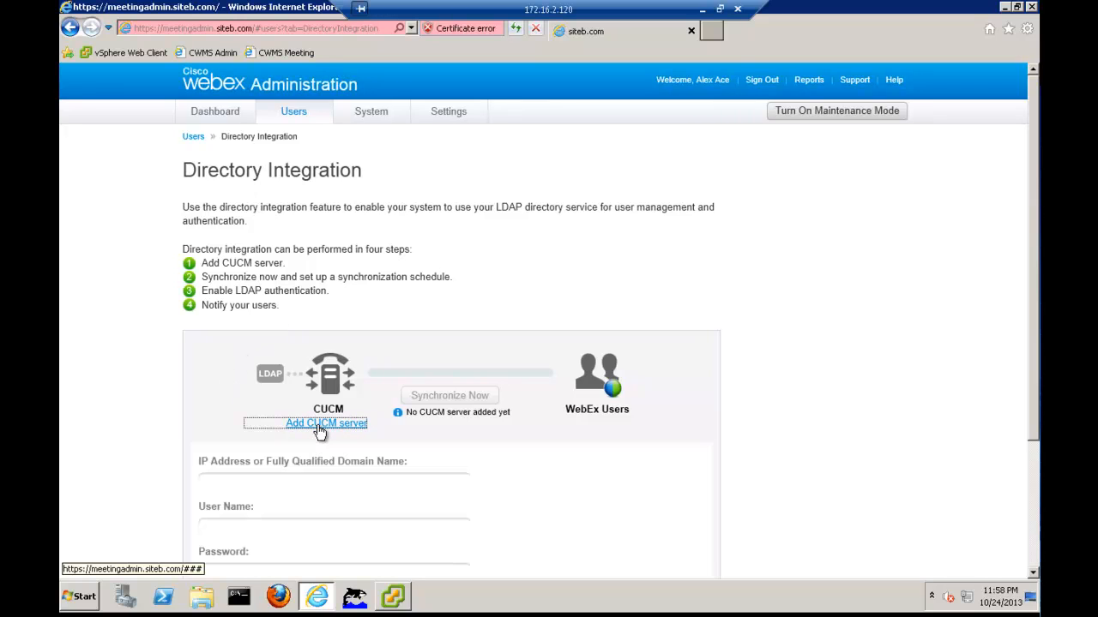
scroll(316, 468, down, 3)
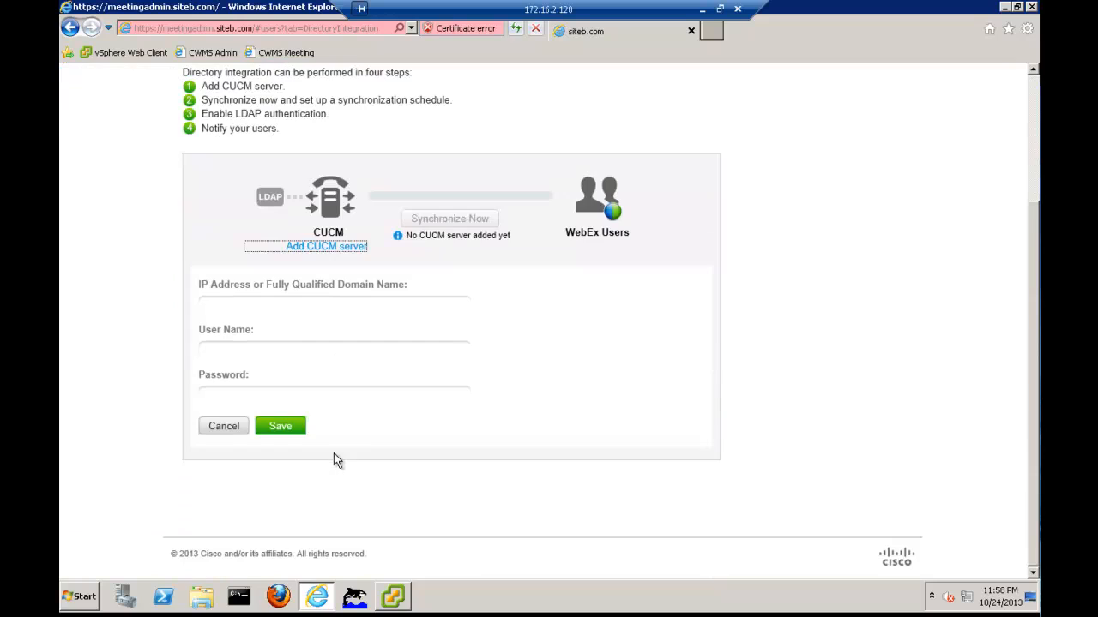
click(289, 304)
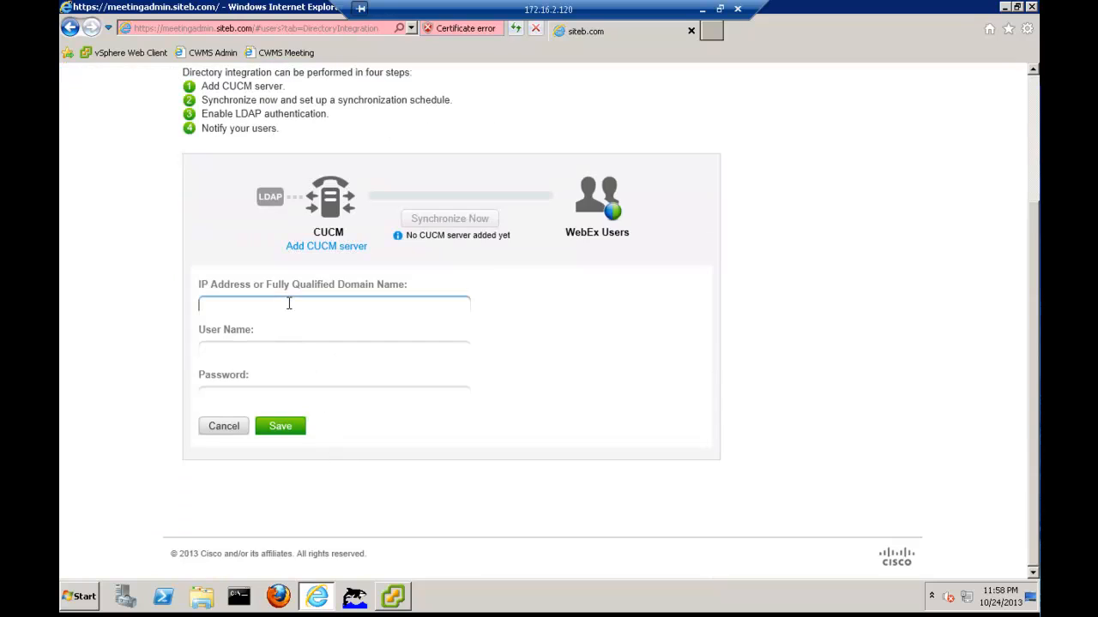
text(siteb-cucm911.siteb.com)
Enter user name Administrator and the CUCM password, then save and test the connection
key(Tab)
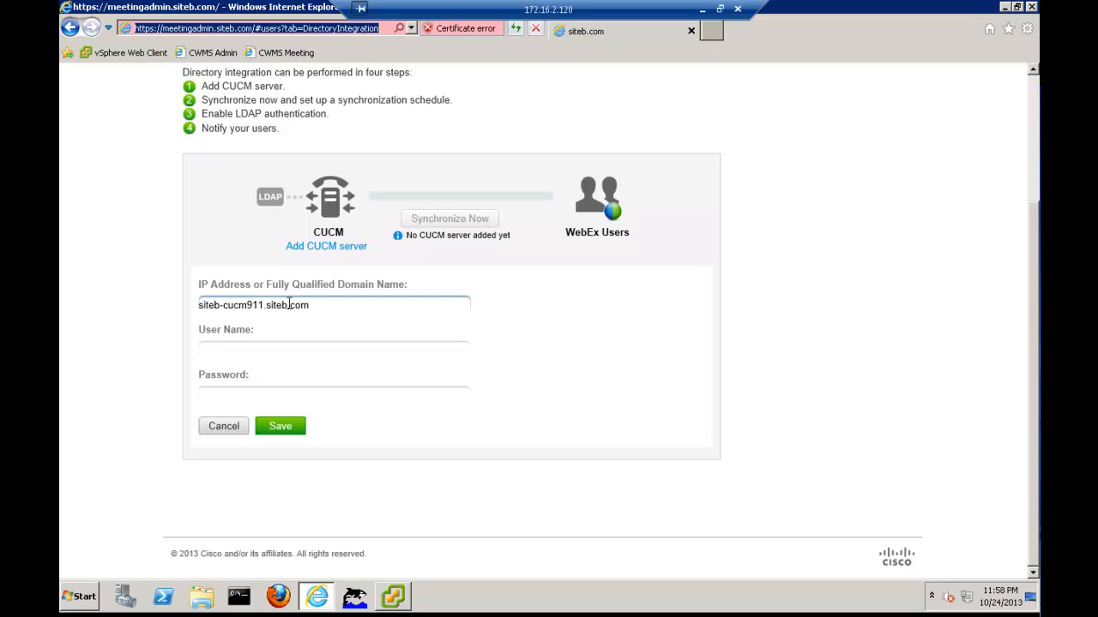
text(A)
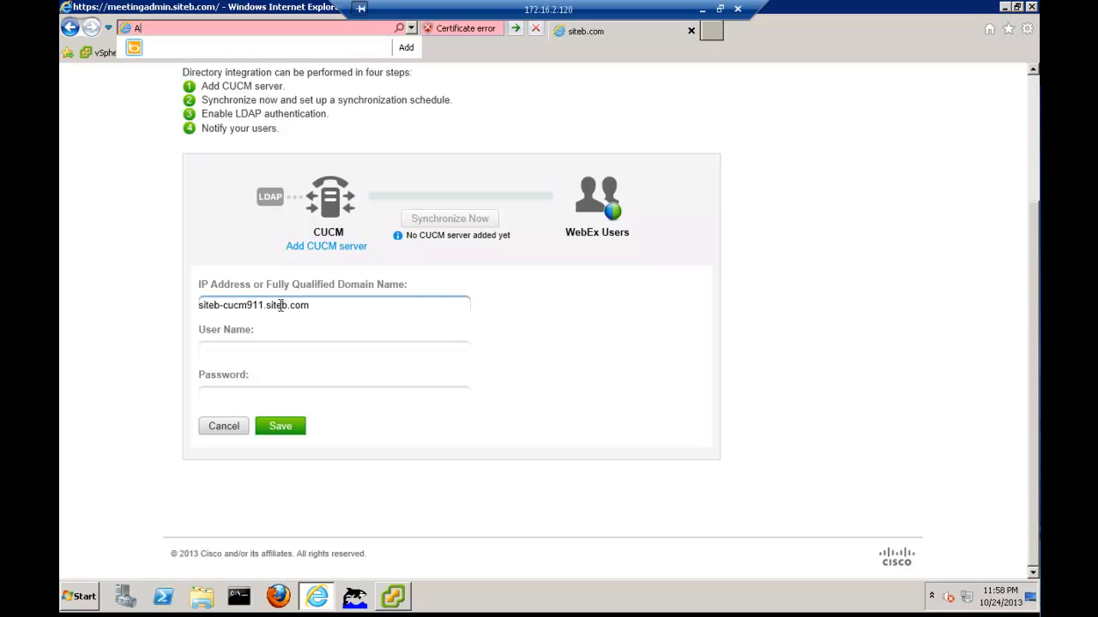
click(274, 349)
text(Administrator)
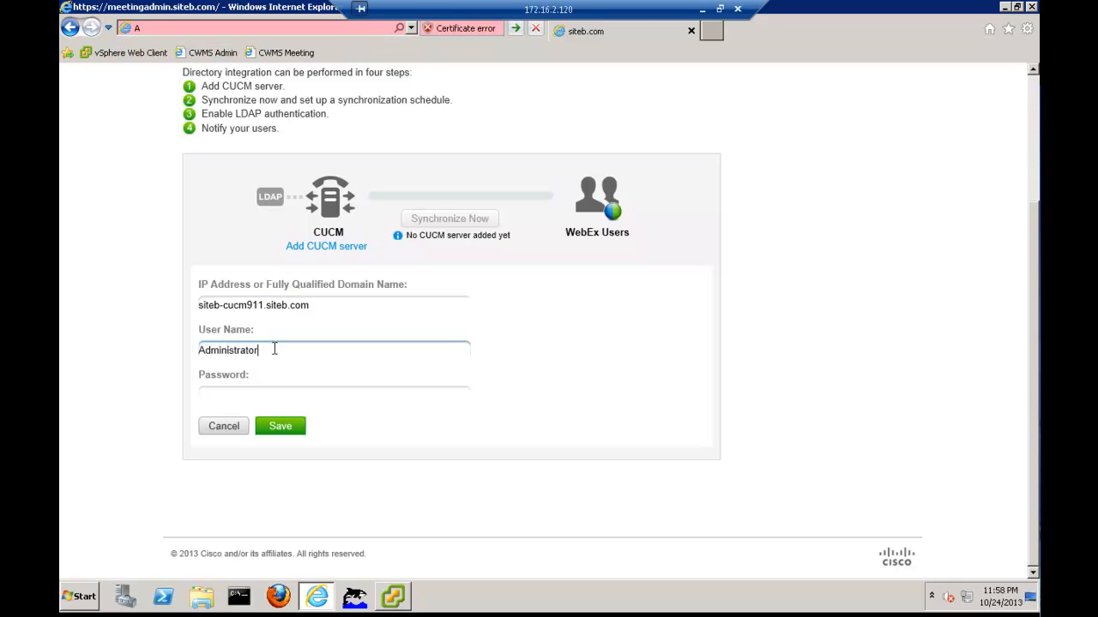
key(Tab)
click(271, 393)
text(cisco)
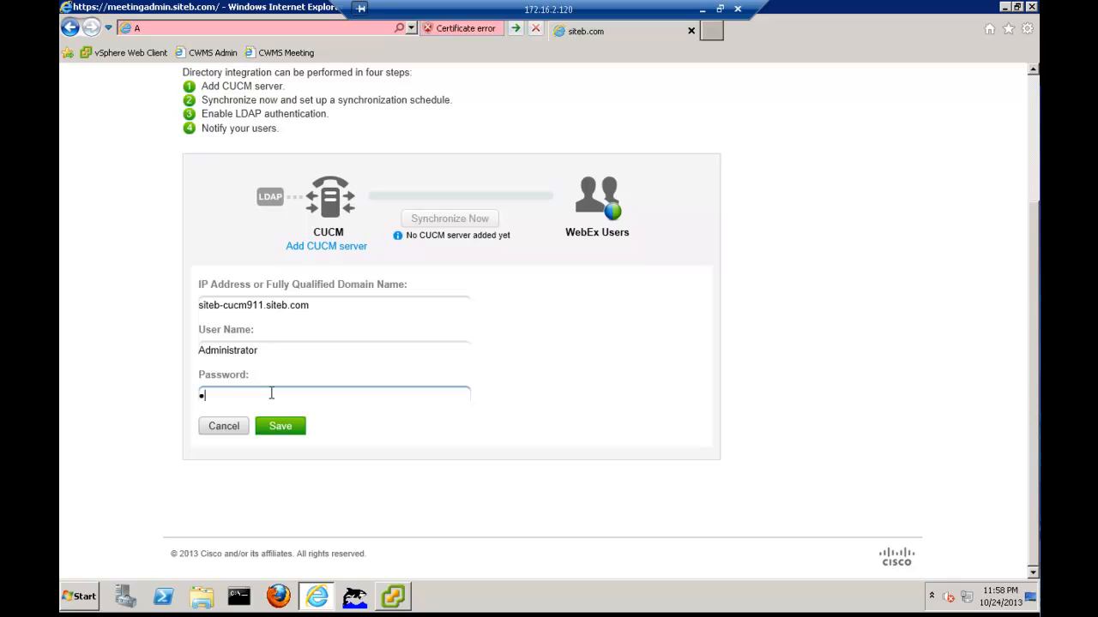
text(123)
click(276, 425)
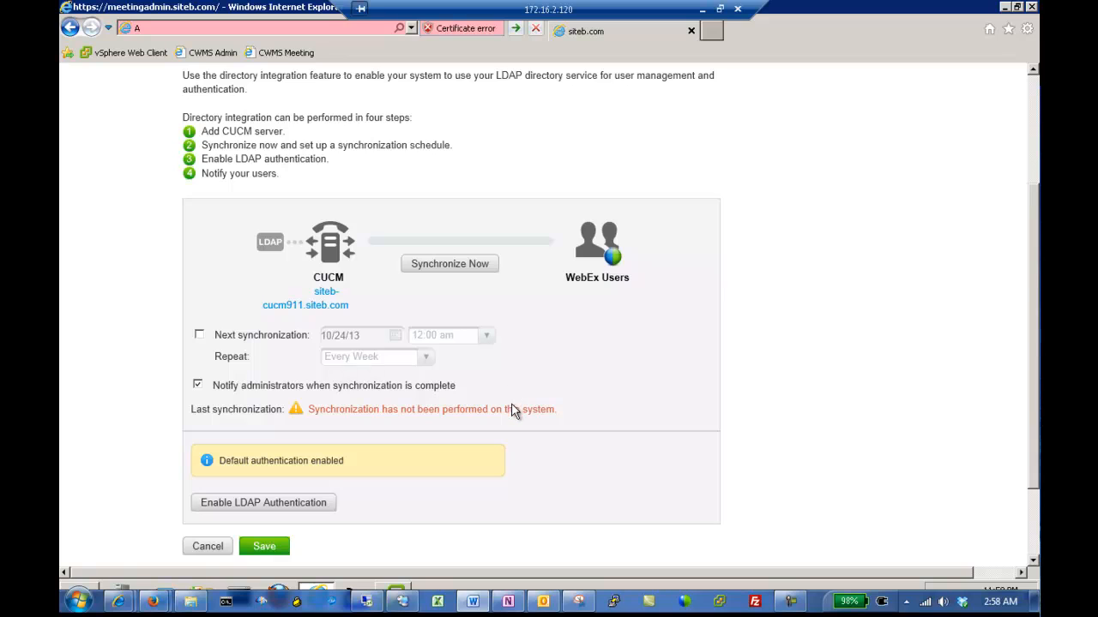
Synchronize users from the CUCM directory (10 added) and begin enabling LDAP authentication
scroll(456, 273, down, 1)
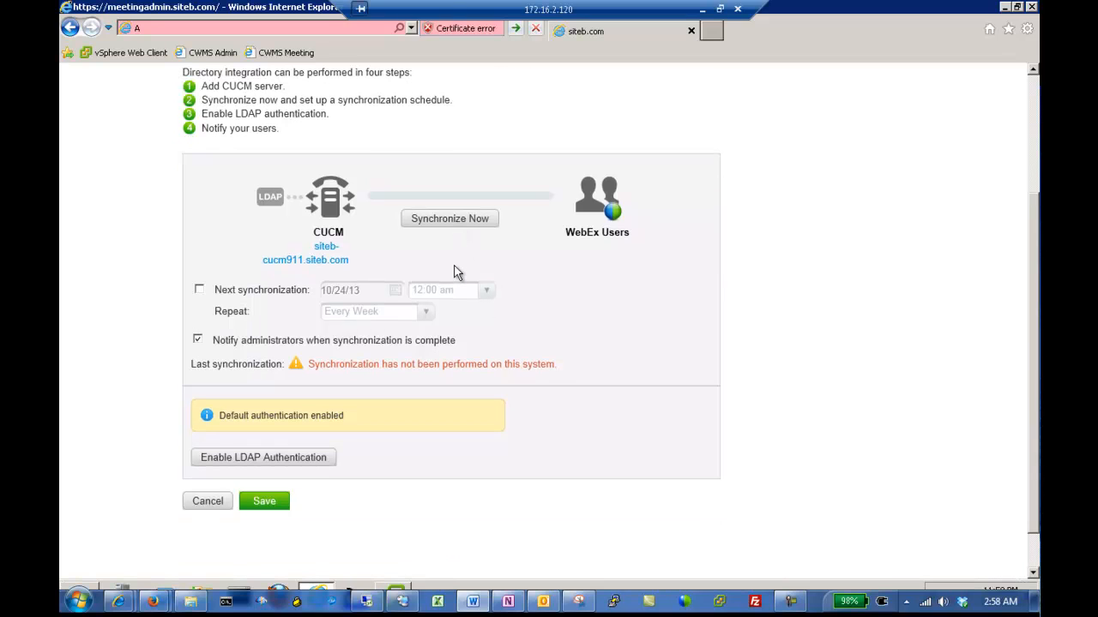
click(454, 220)
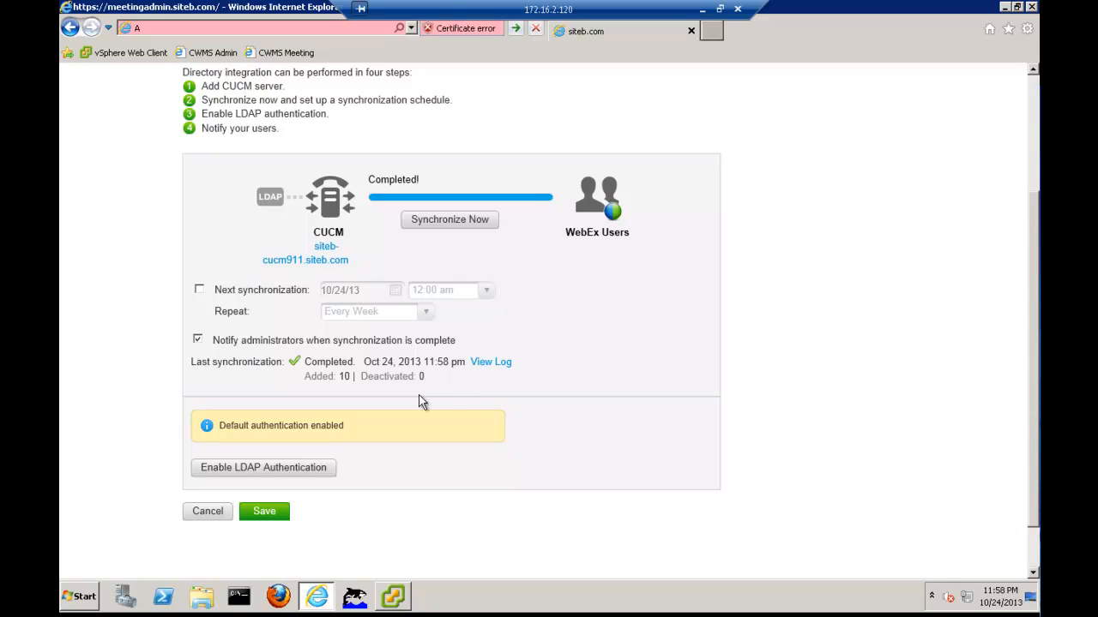
click(309, 468)
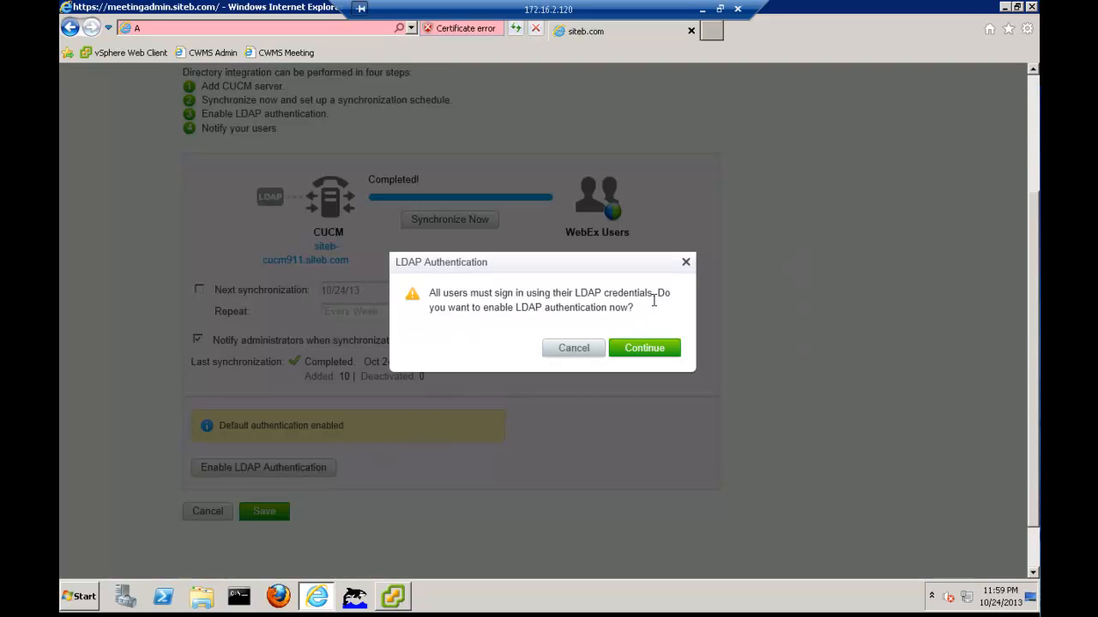
Confirm LDAP authentication and send notifications to the 12 pending users
click(643, 350)
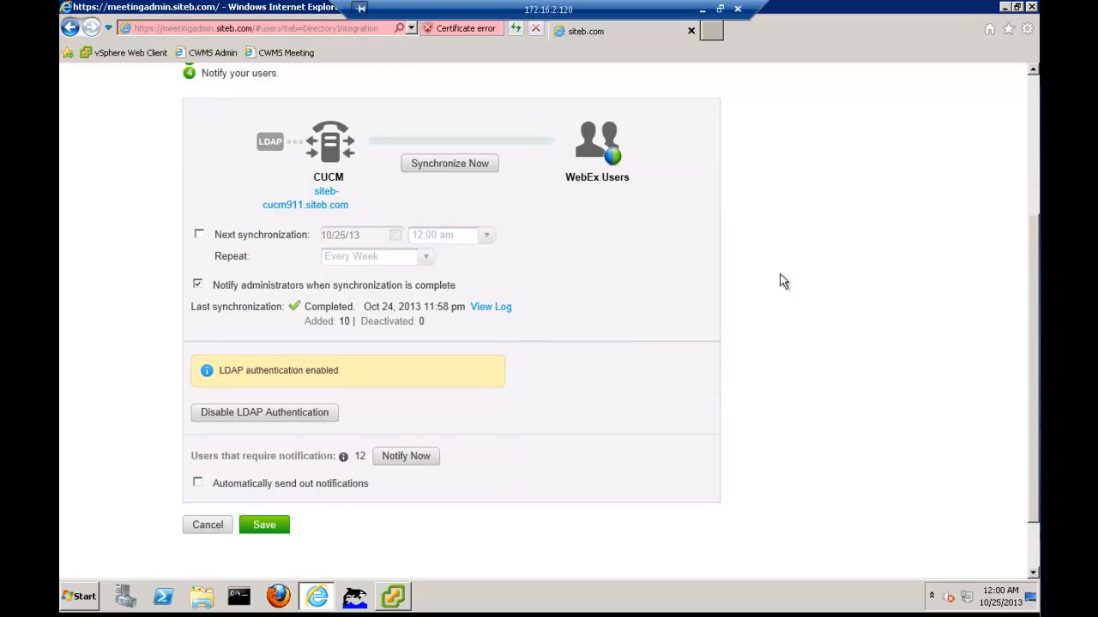
click(416, 459)
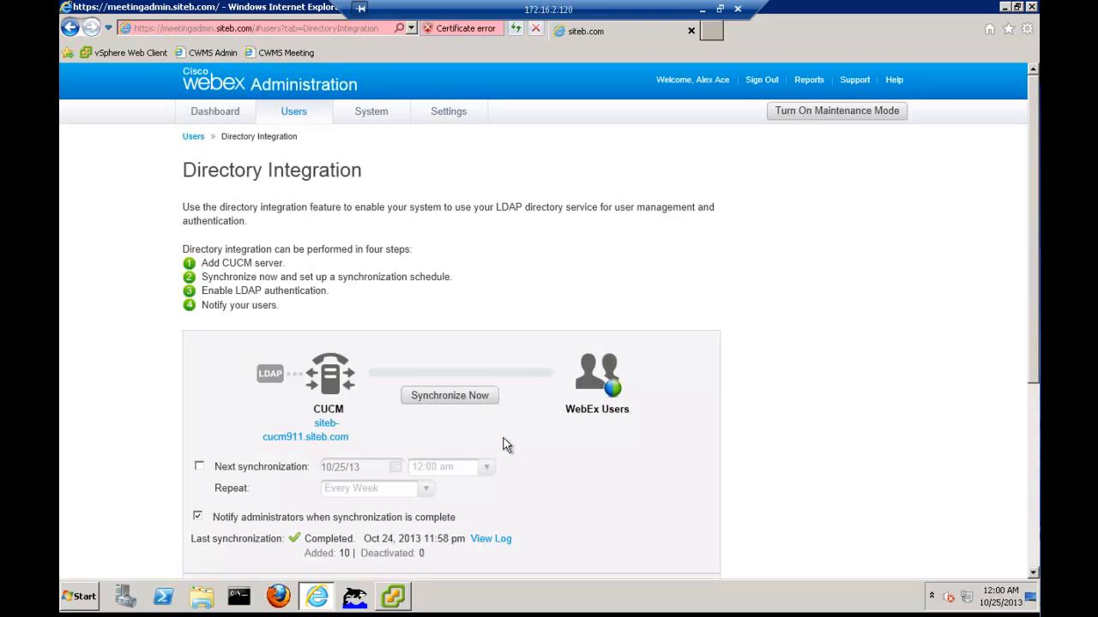
scroll(506, 436, down, 5)
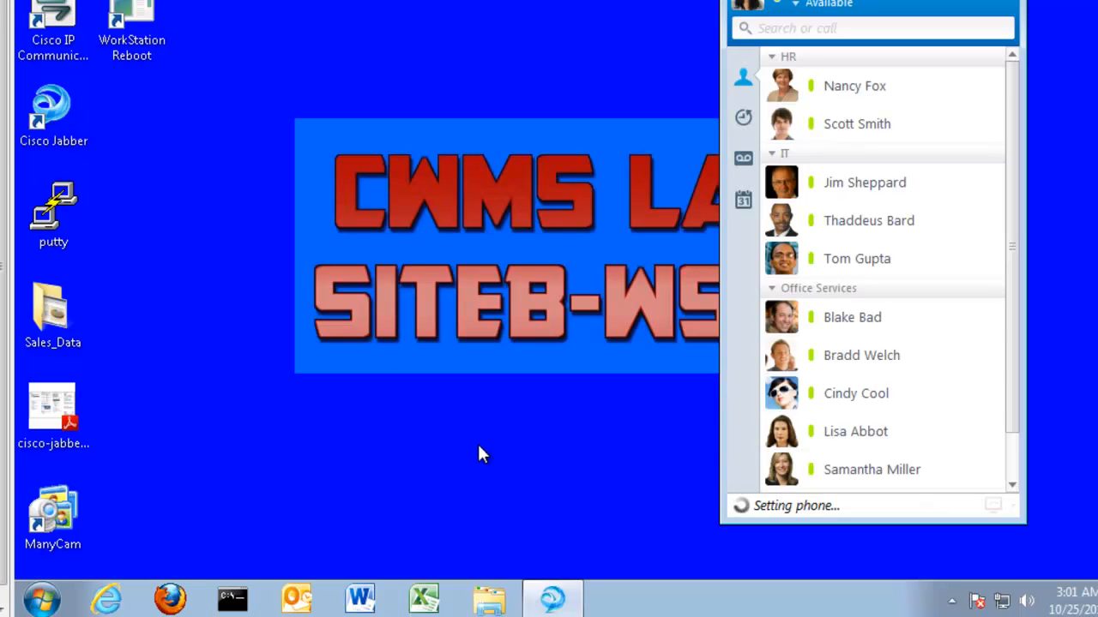
Read the WebEx sync and free-trial emails, then the 'Your Cisco WebEx password has changed' notice
click(296, 598)
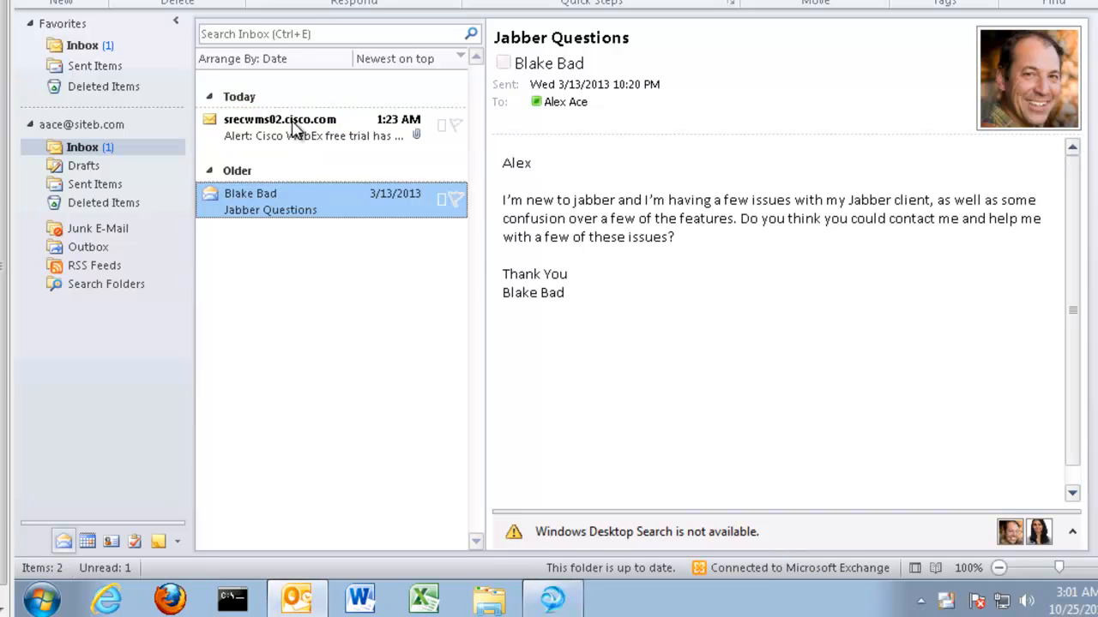
click(292, 121)
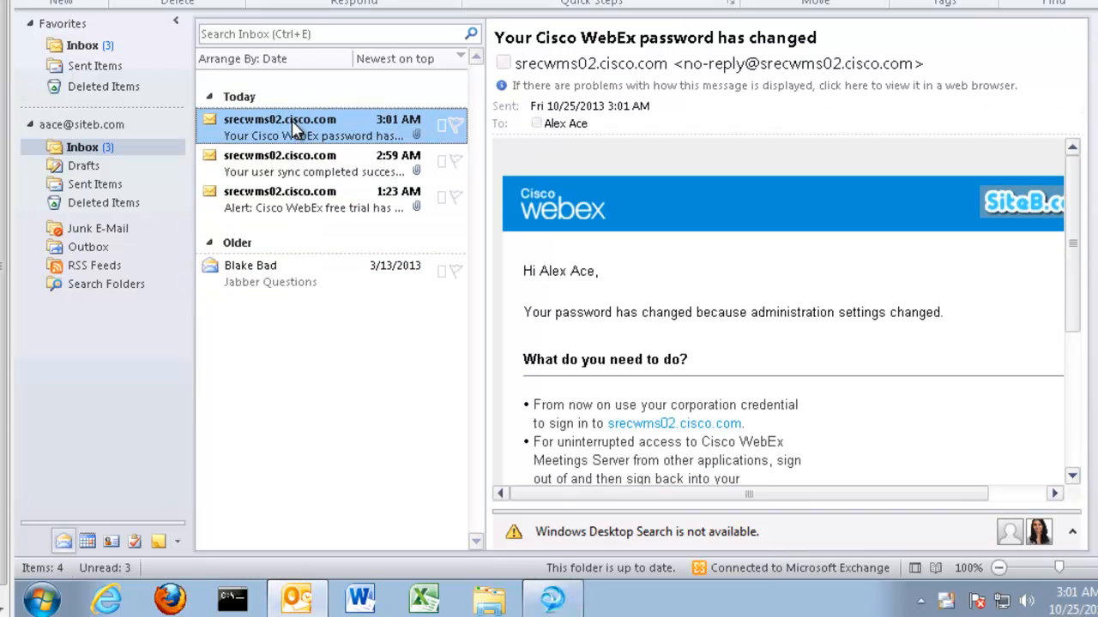
click(353, 170)
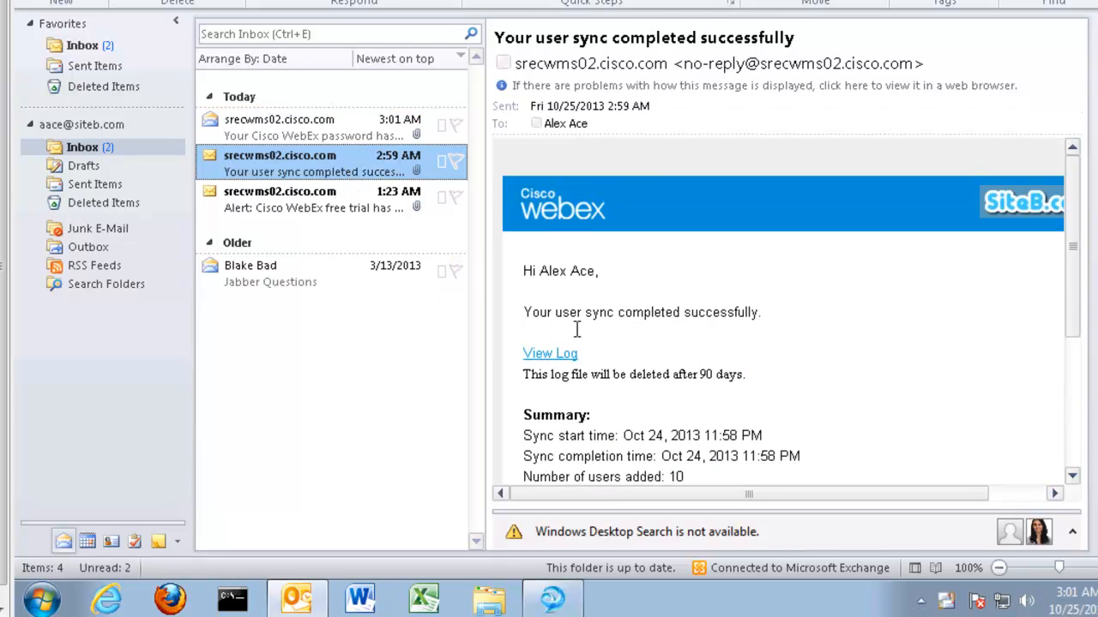
click(289, 208)
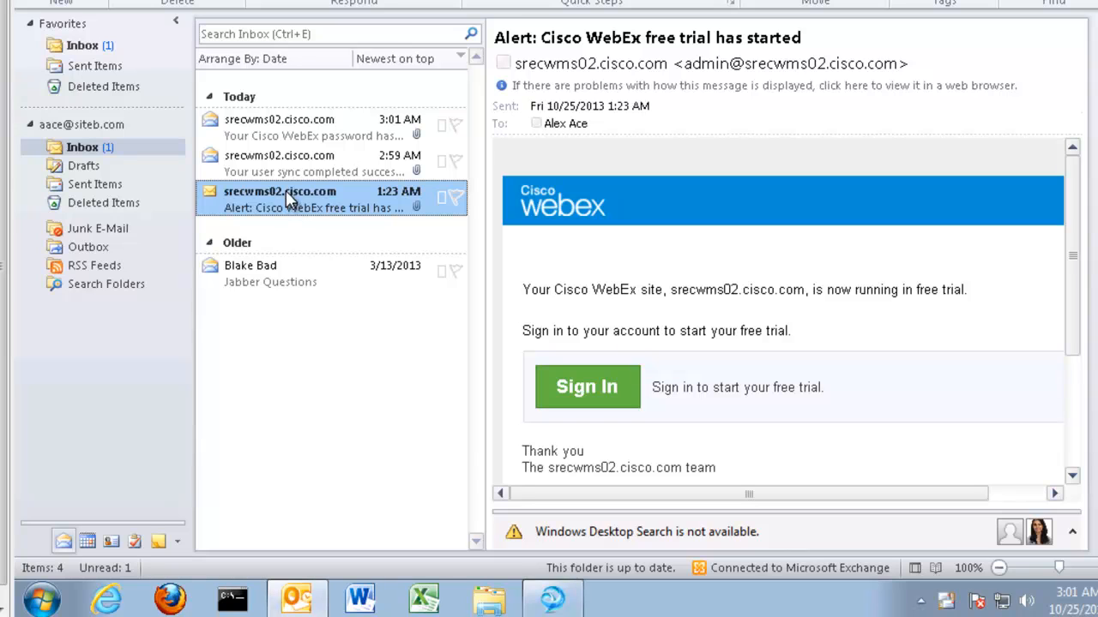
click(290, 174)
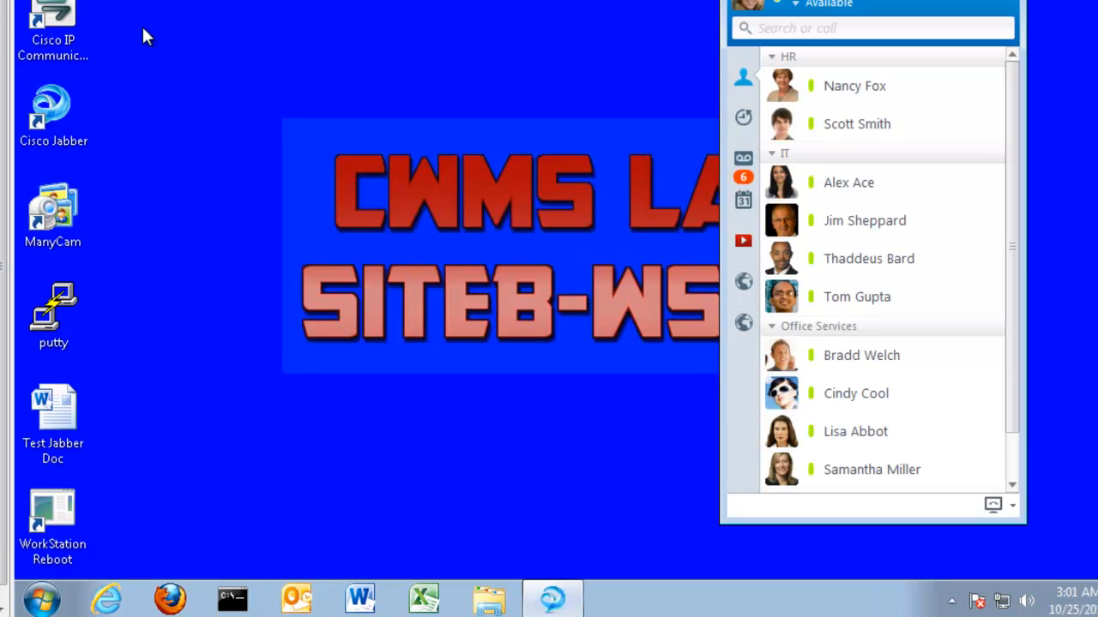
click(302, 605)
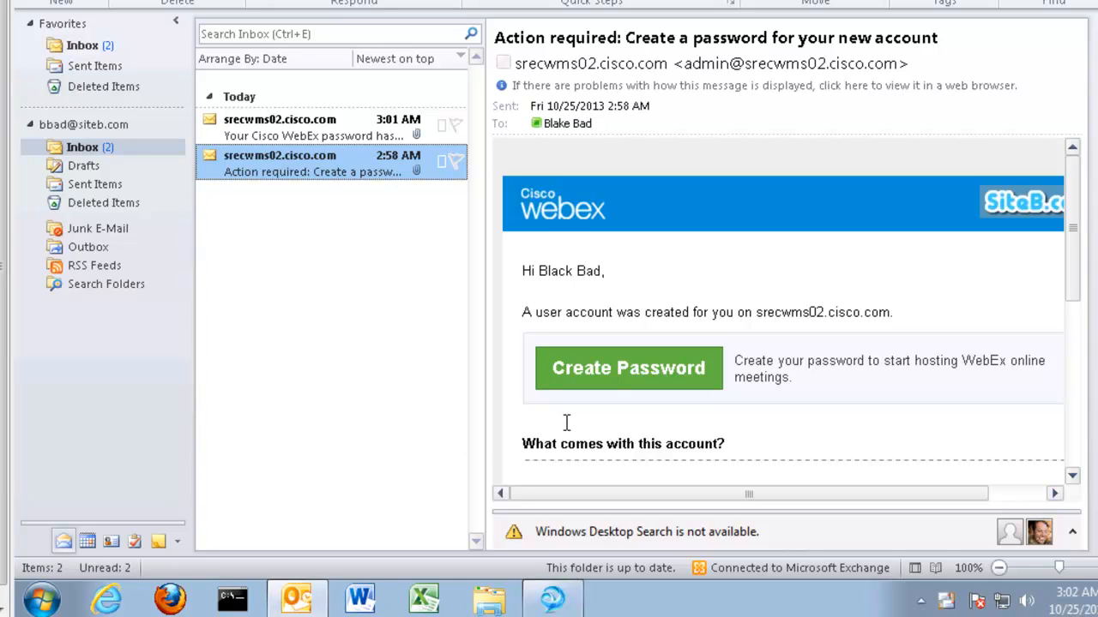
click(342, 140)
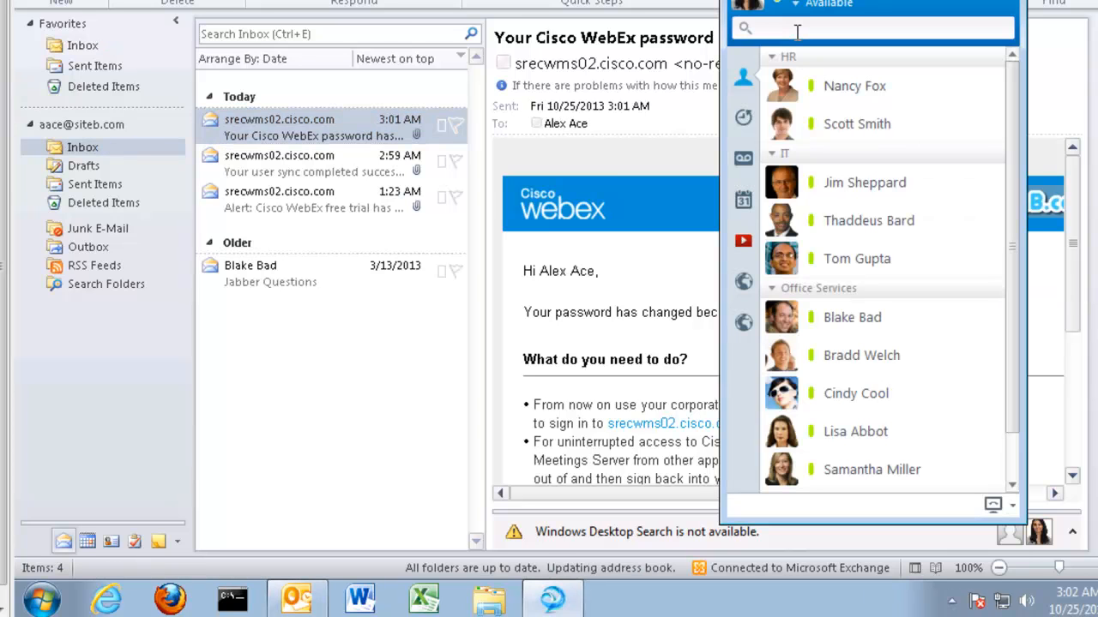
Call 2999 from Jabber and hang up once it connects
text(2999)
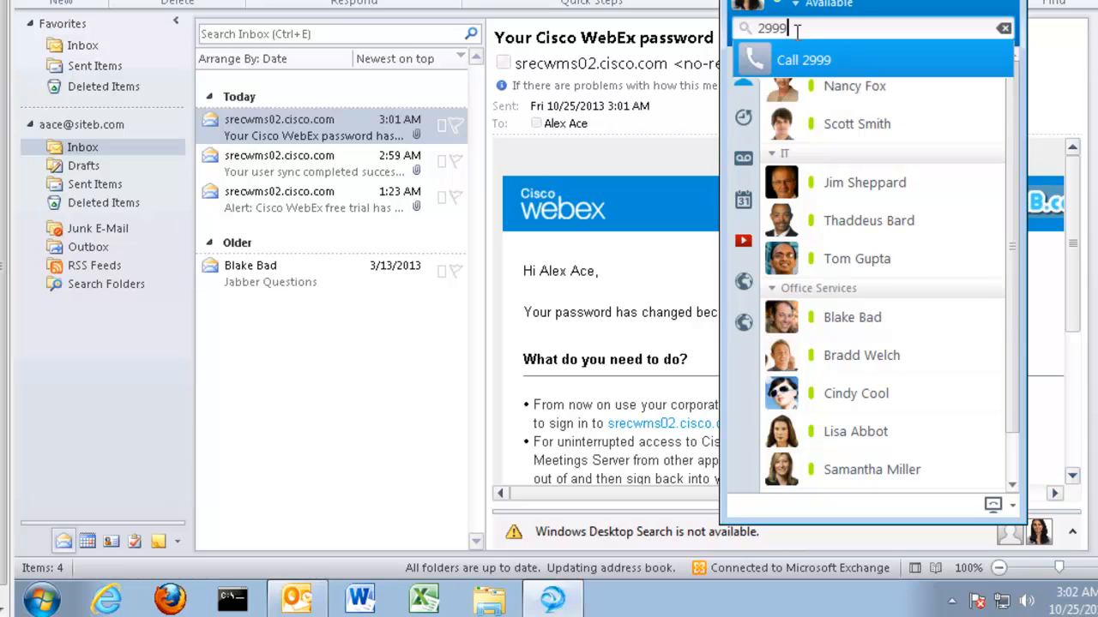
key(Return)
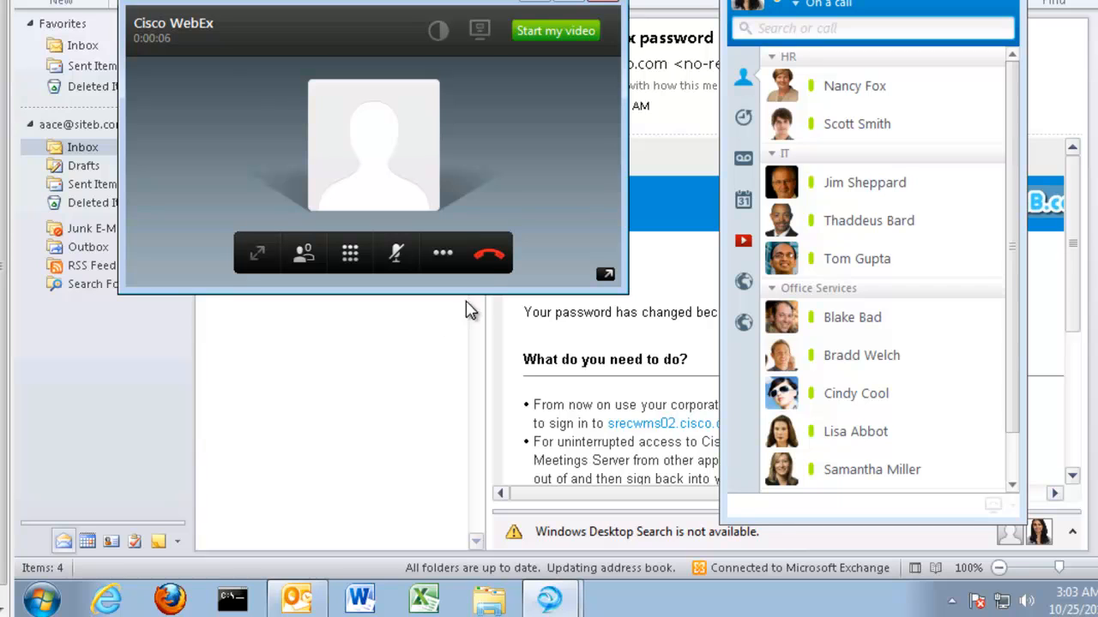
click(489, 256)
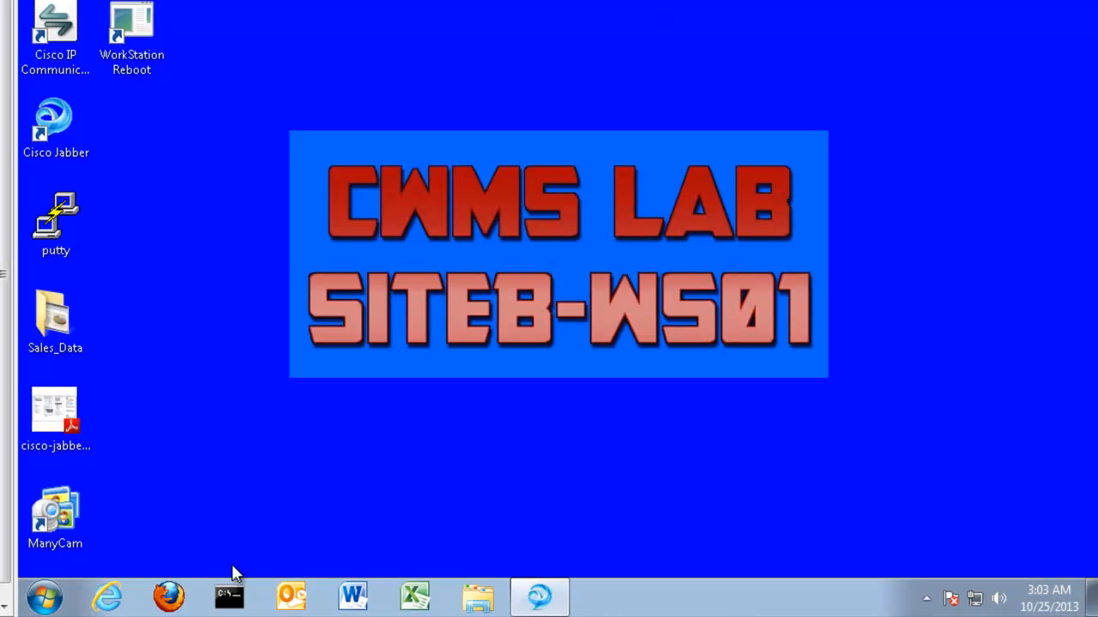
Load the srecwms02.cisco.com site in Internet Explorer, past the certificate warning
click(109, 599)
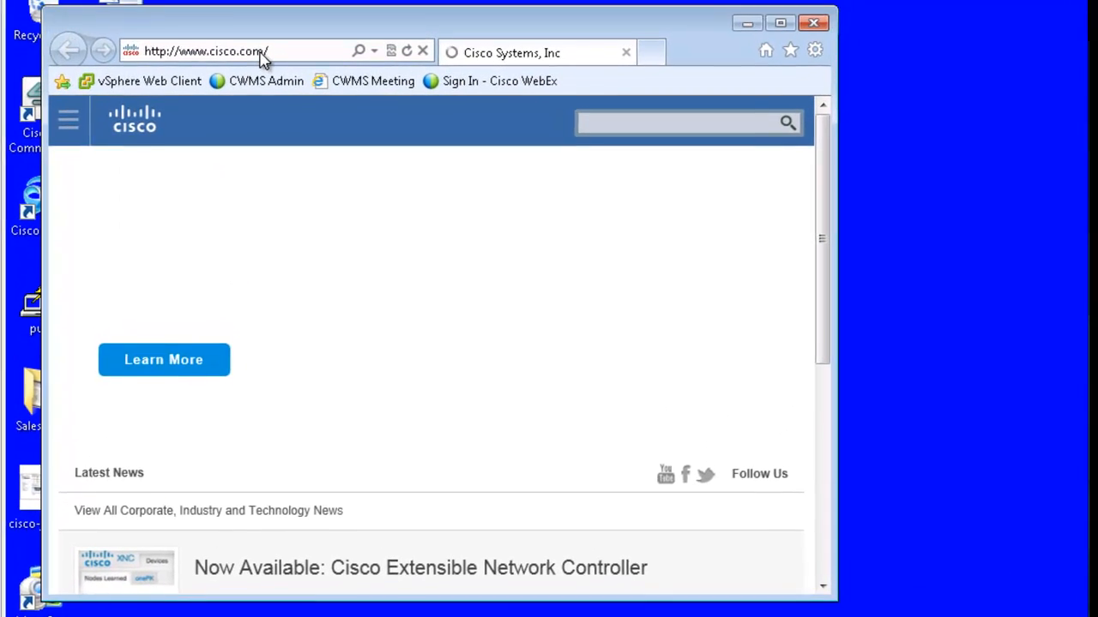
click(263, 57)
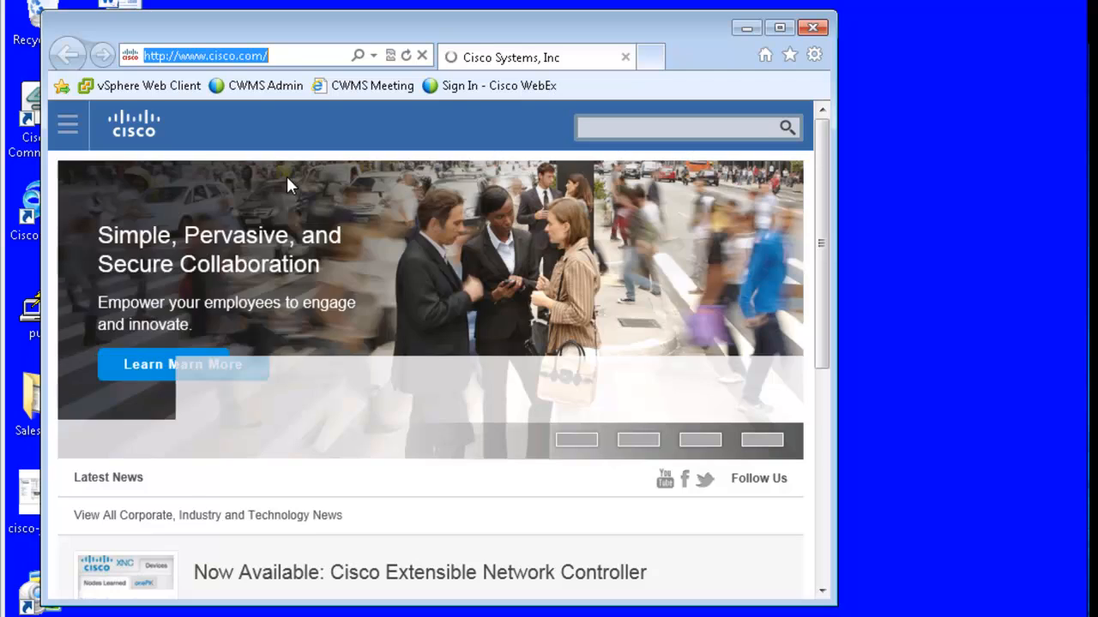
text(s)
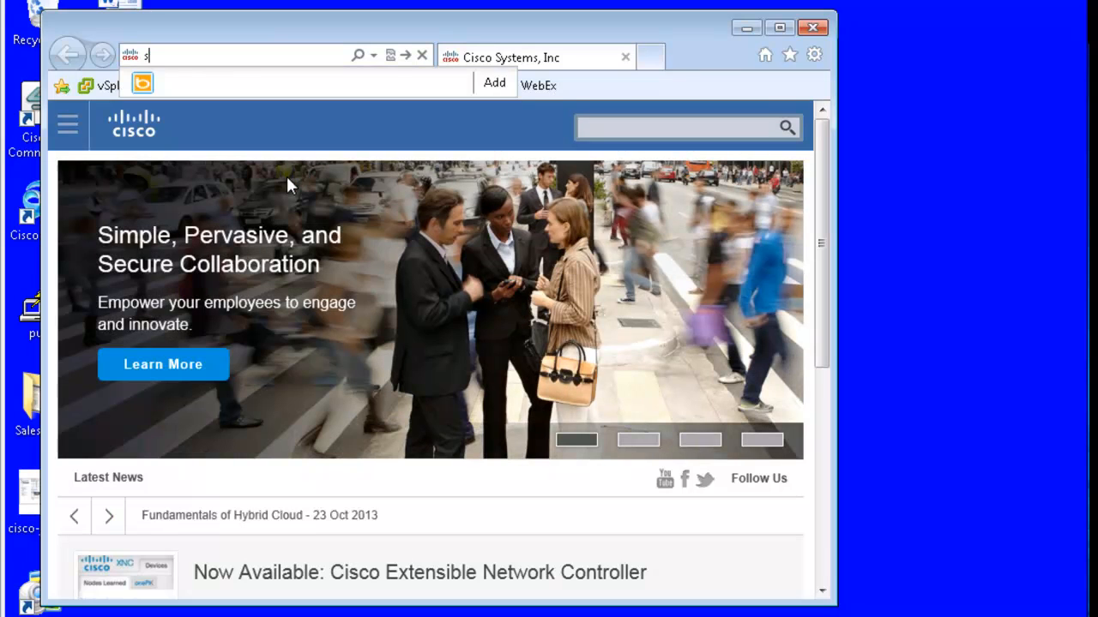
text(recwms02.cisco)
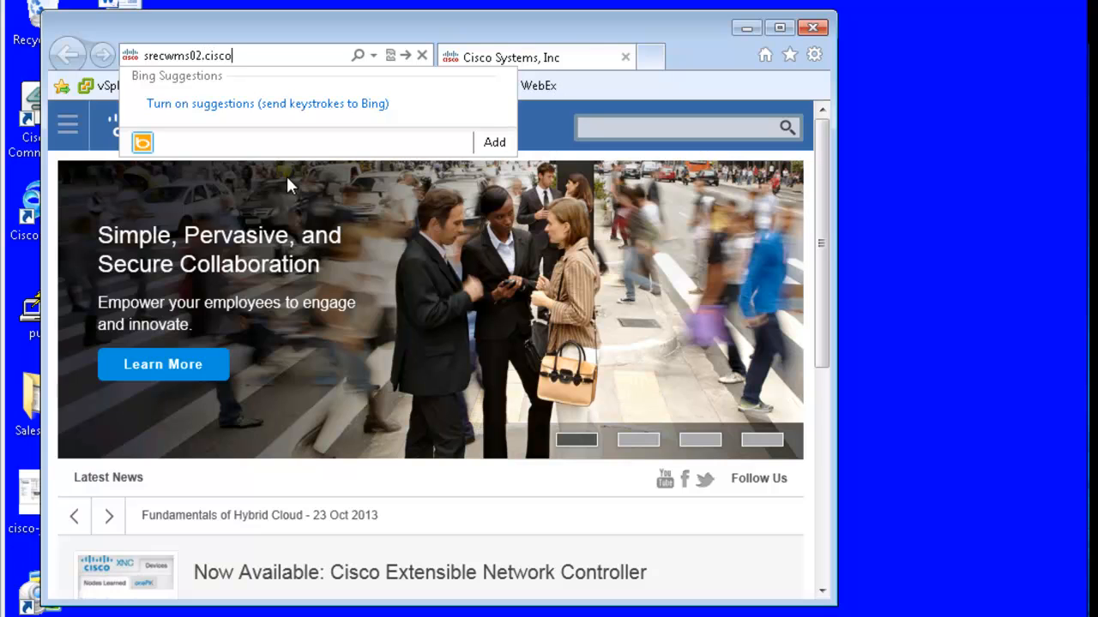
key(Return)
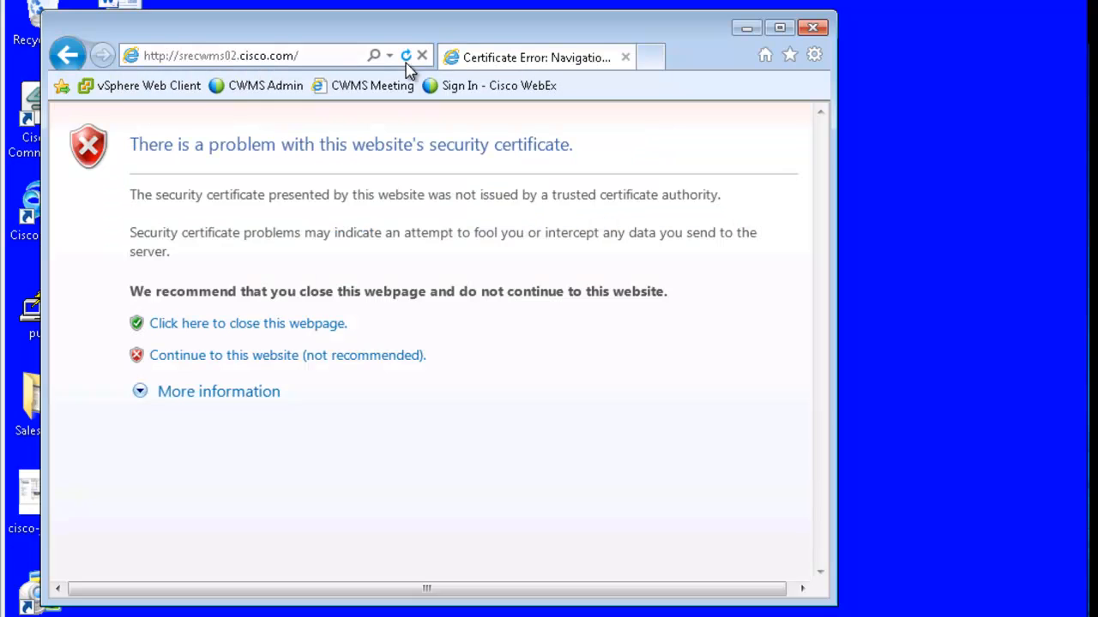
click(300, 359)
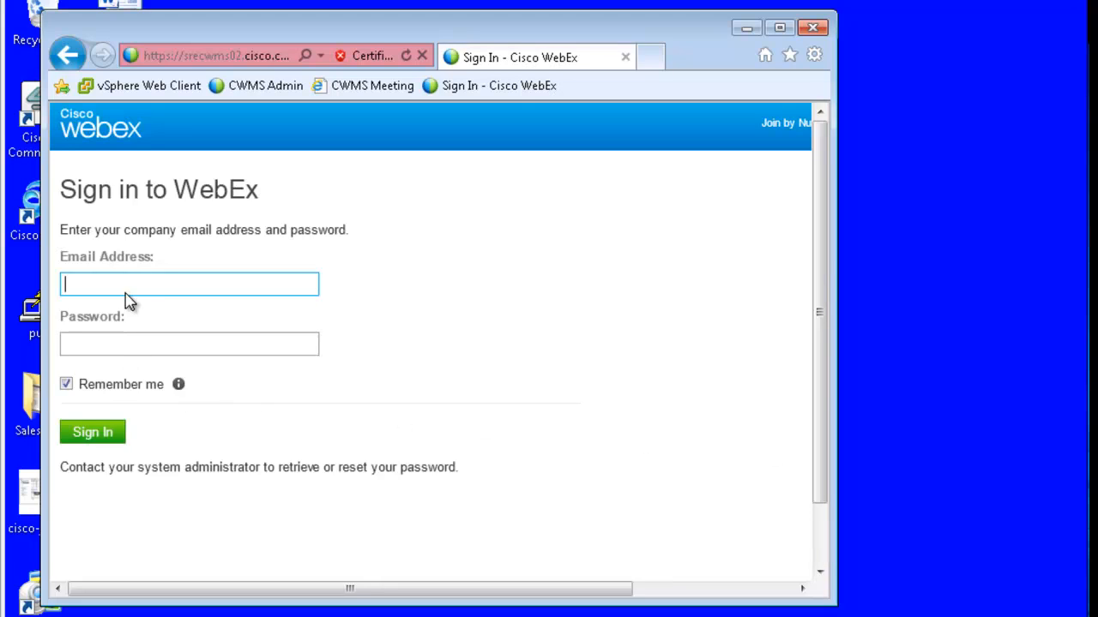
Sign in with the user's corporate email address and password
key(Tab)
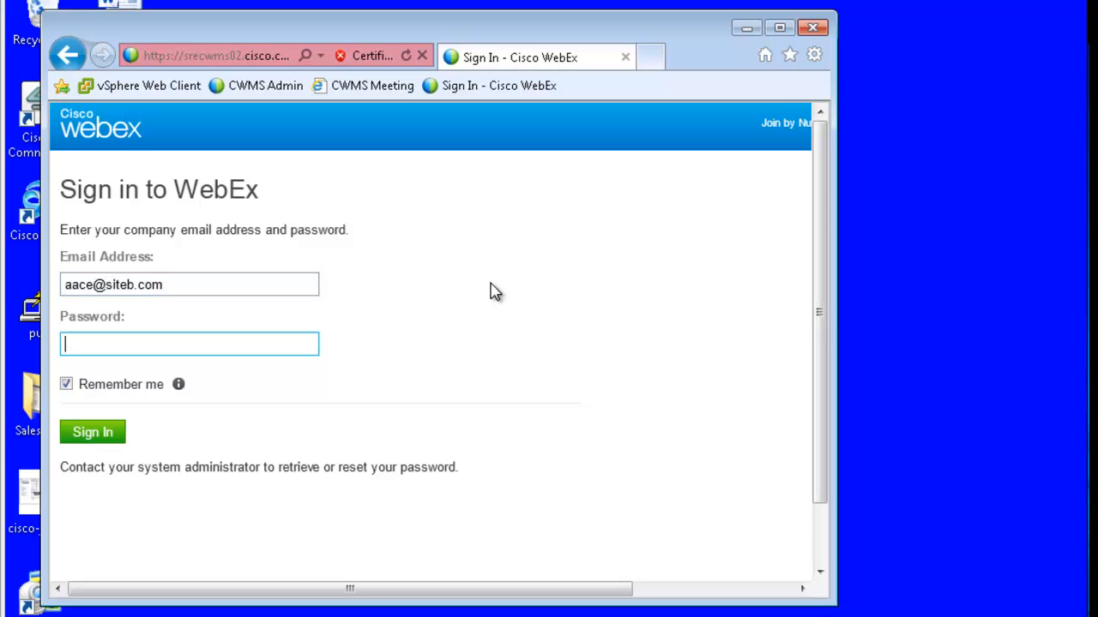
text(•••••••••)
key(Return)
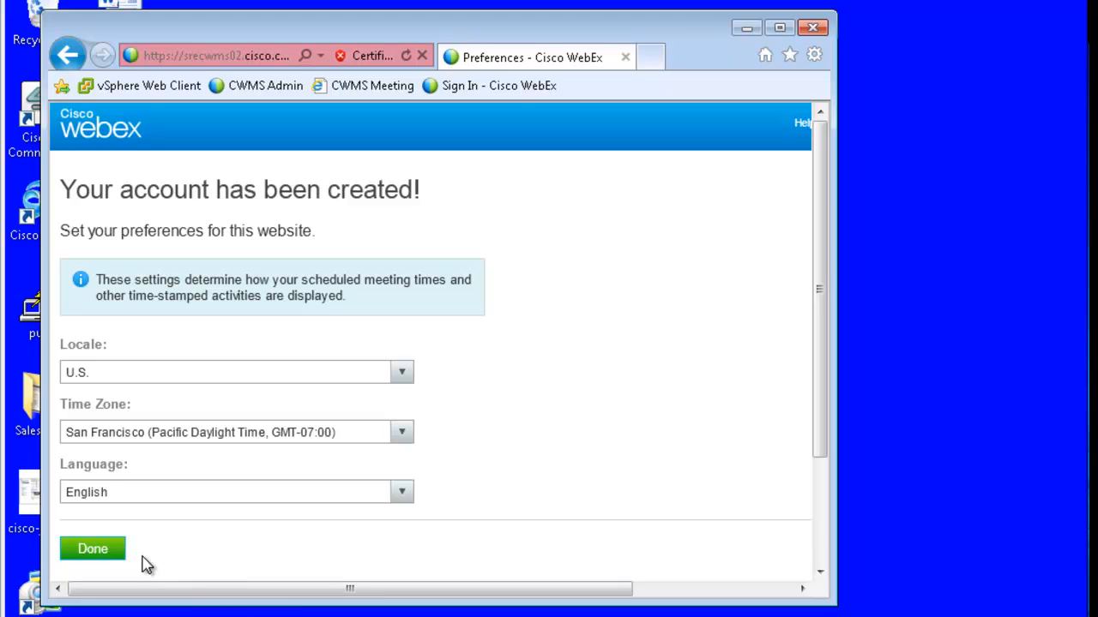
Keep the default locale, time zone and language, skip the tools prompt, and maximize the browser
click(112, 551)
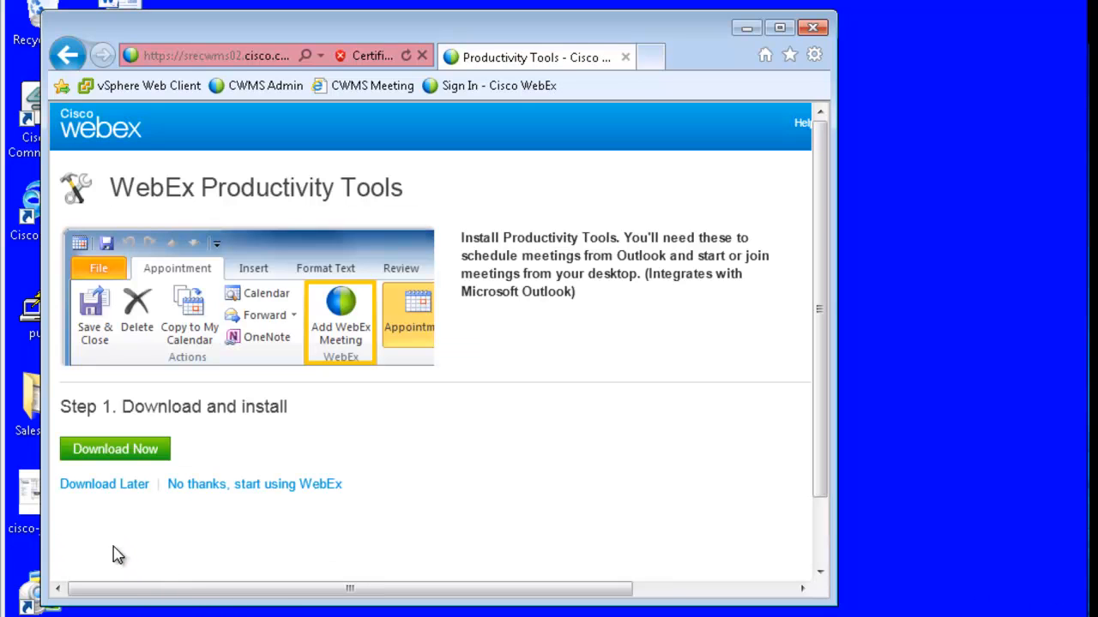
click(225, 487)
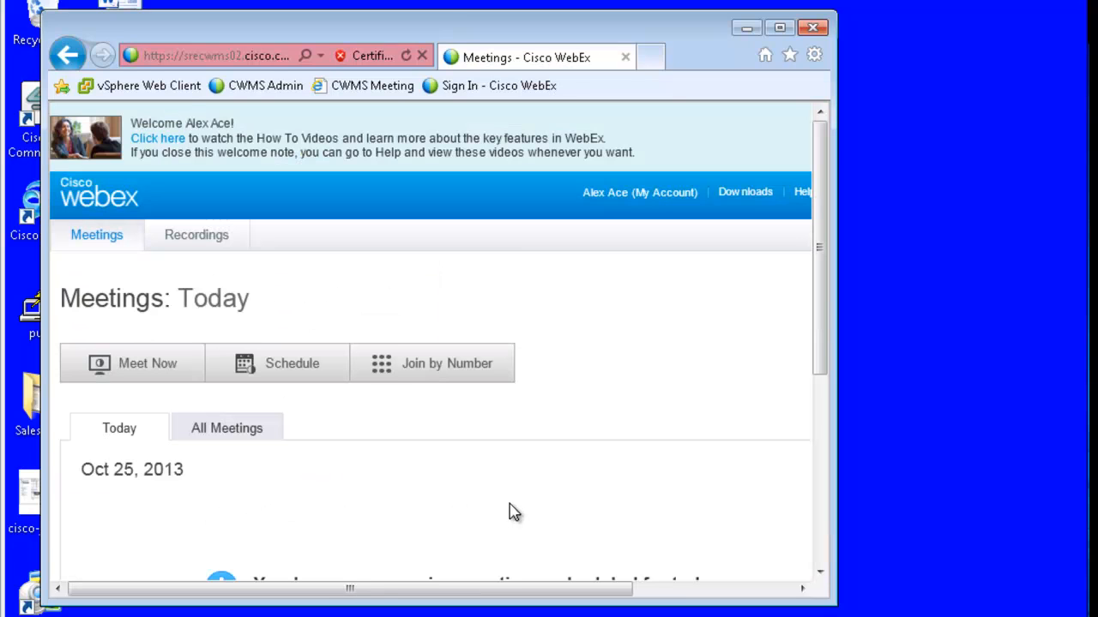
double_click(680, 35)
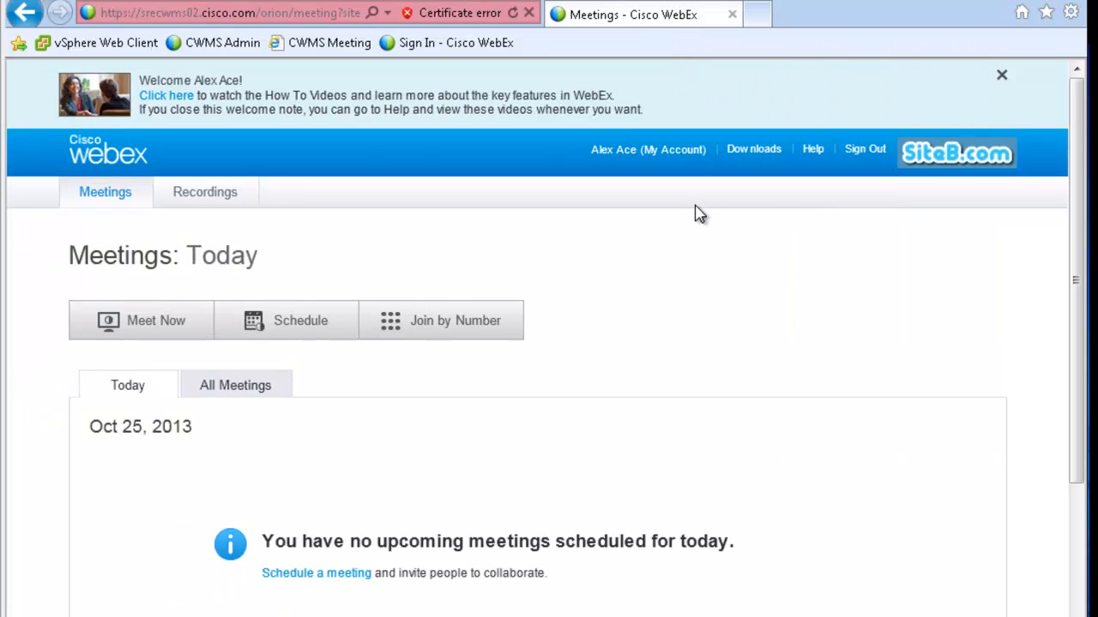
scroll(616, 361, down, 2)
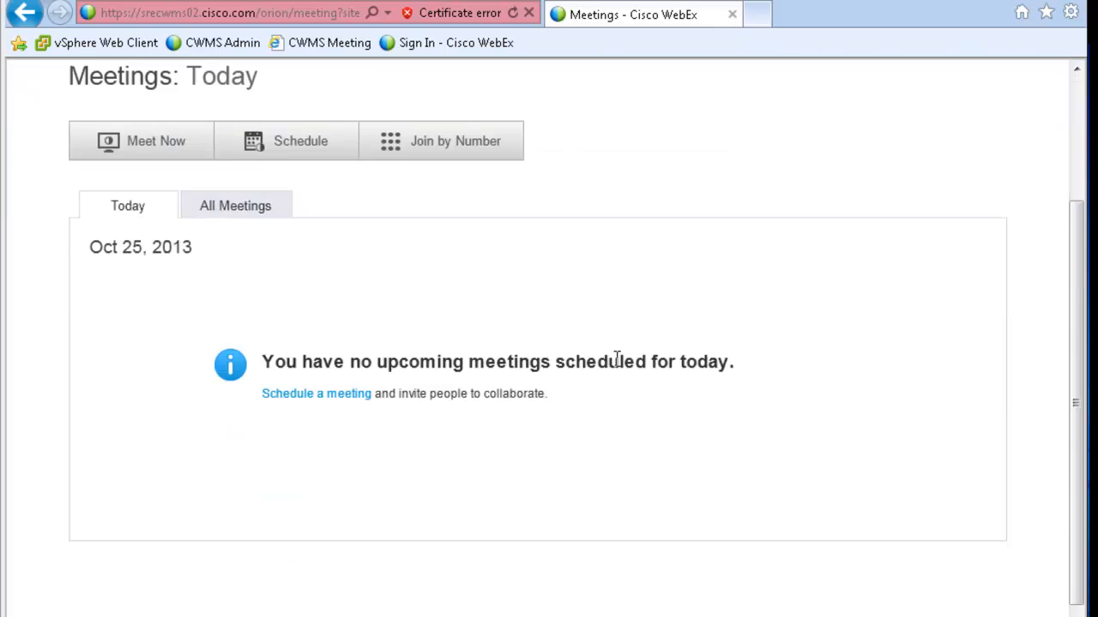
scroll(616, 360, down, 1)
scroll(617, 365, up, 3)
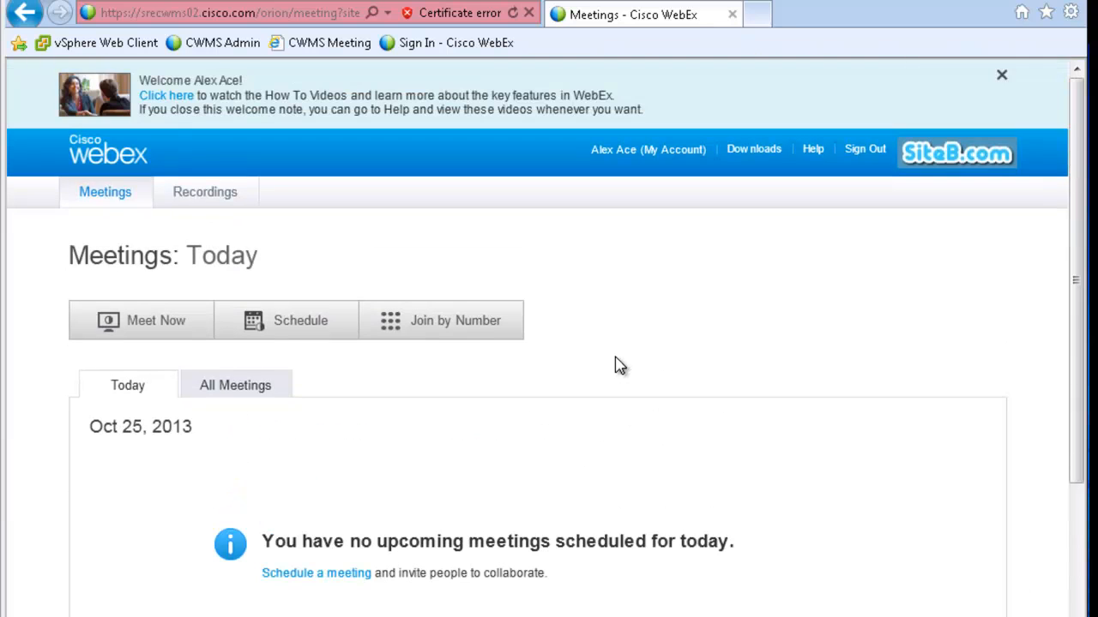
Download WebEx Productivity Tools from the Downloads page
click(754, 153)
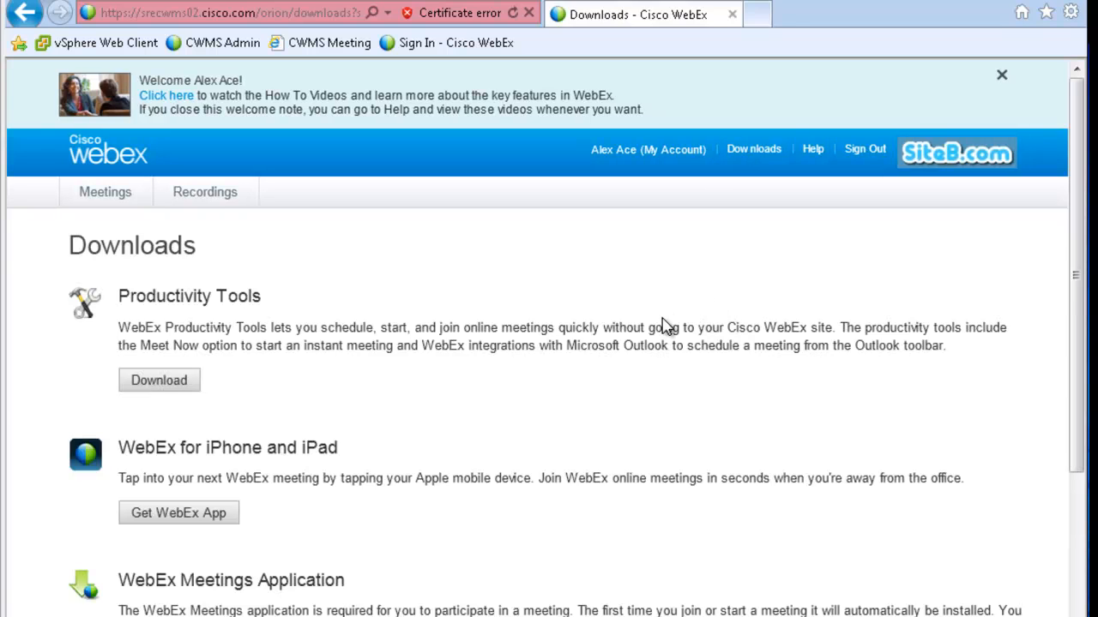
scroll(641, 341, down, 3)
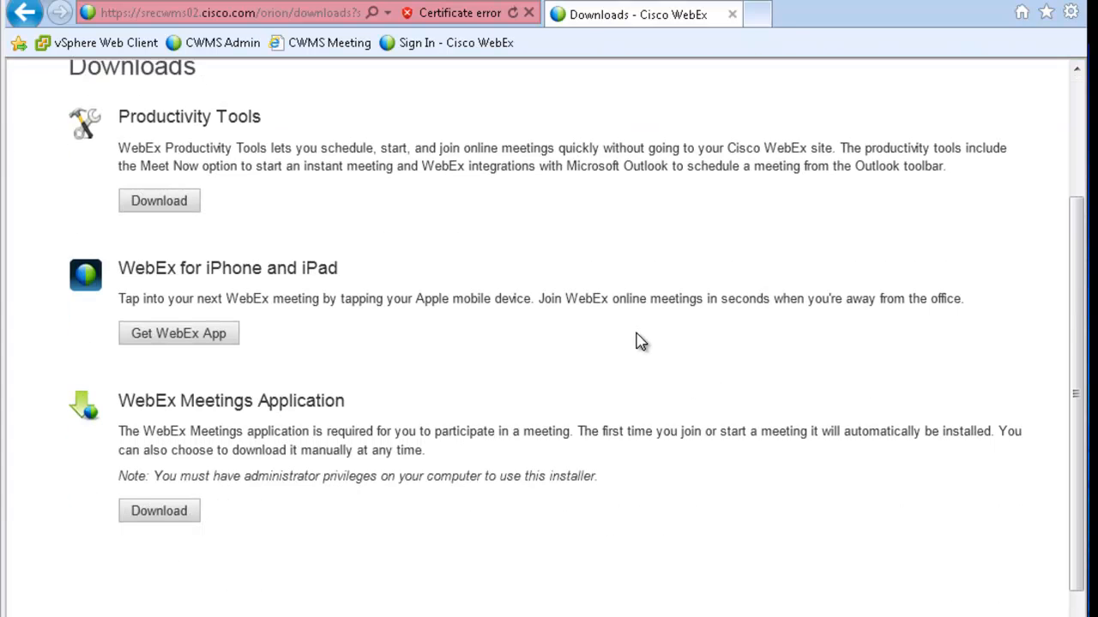
scroll(642, 341, up, 3)
click(174, 383)
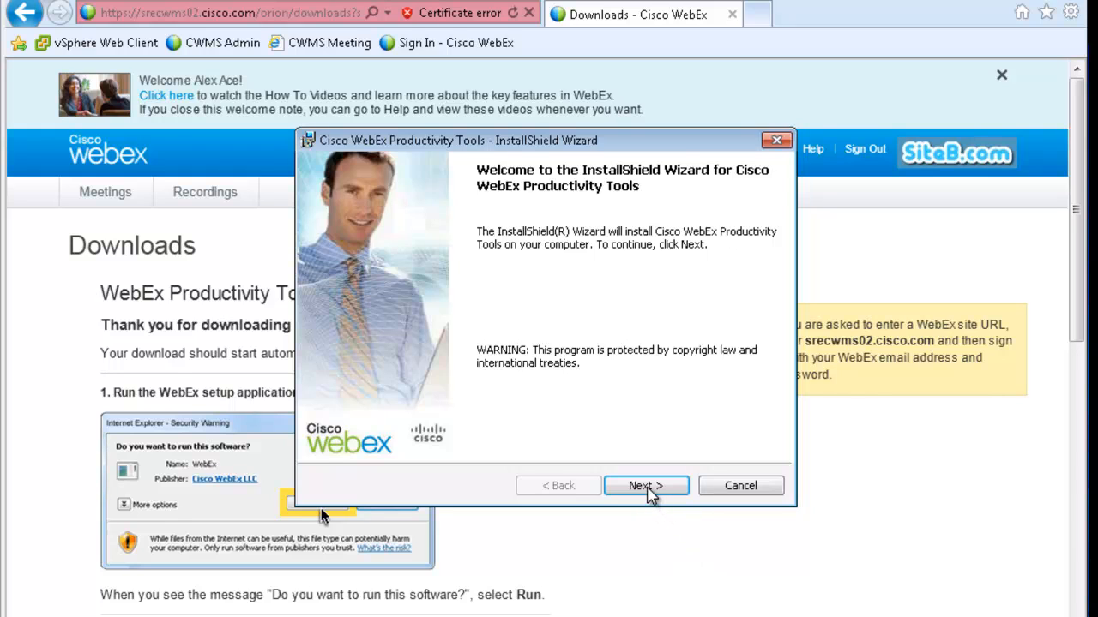
Accept the license agreement and install Productivity Tools into the default folder
click(647, 487)
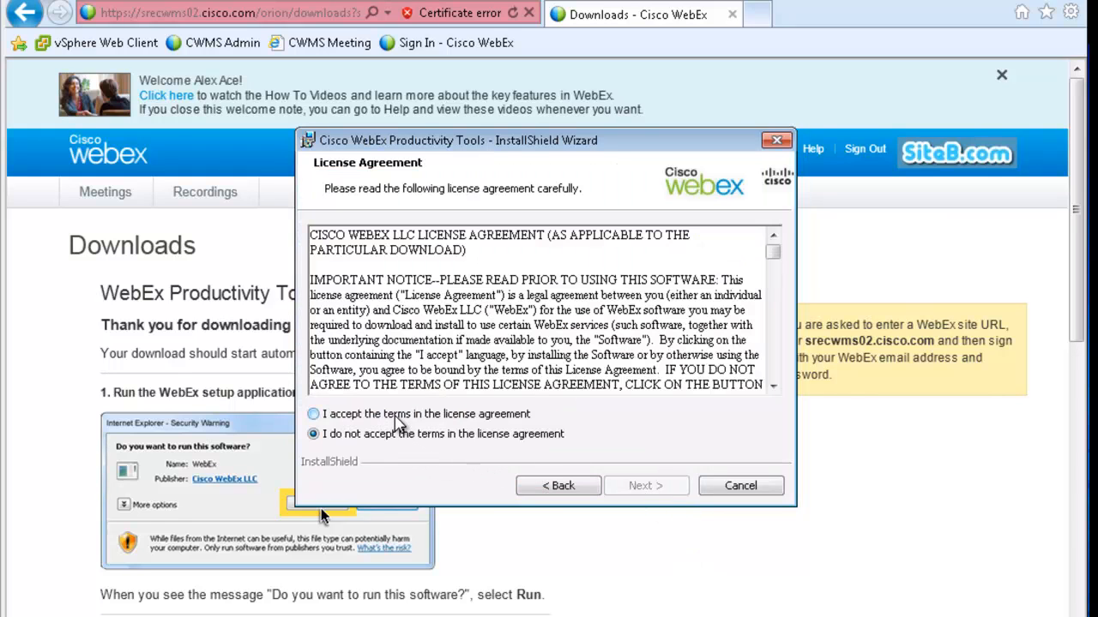
click(397, 417)
click(647, 488)
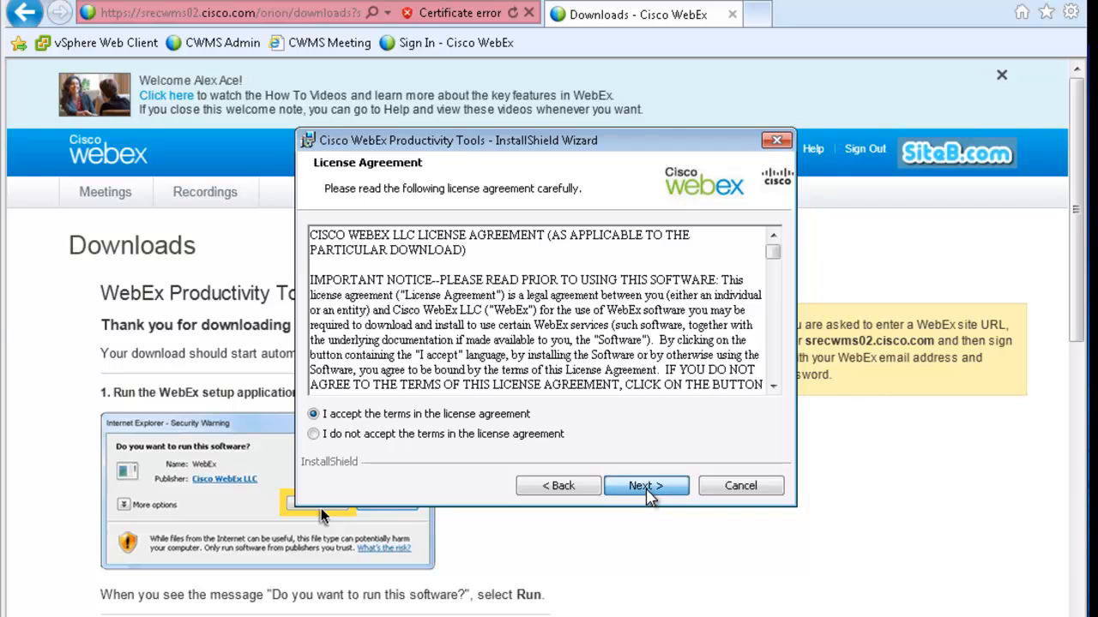
click(647, 487)
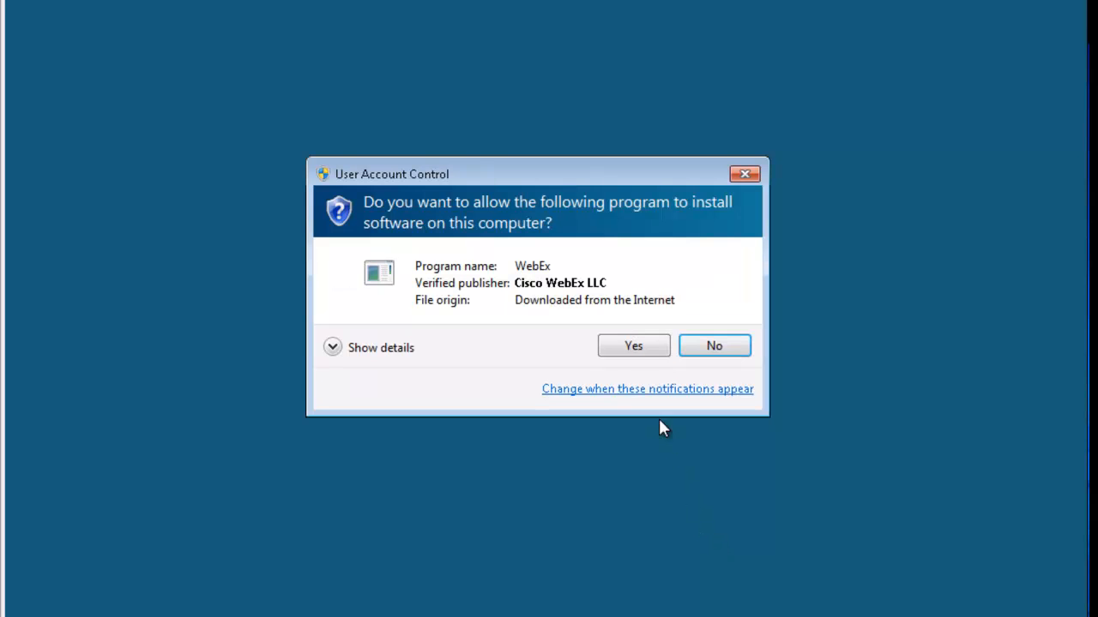
click(636, 351)
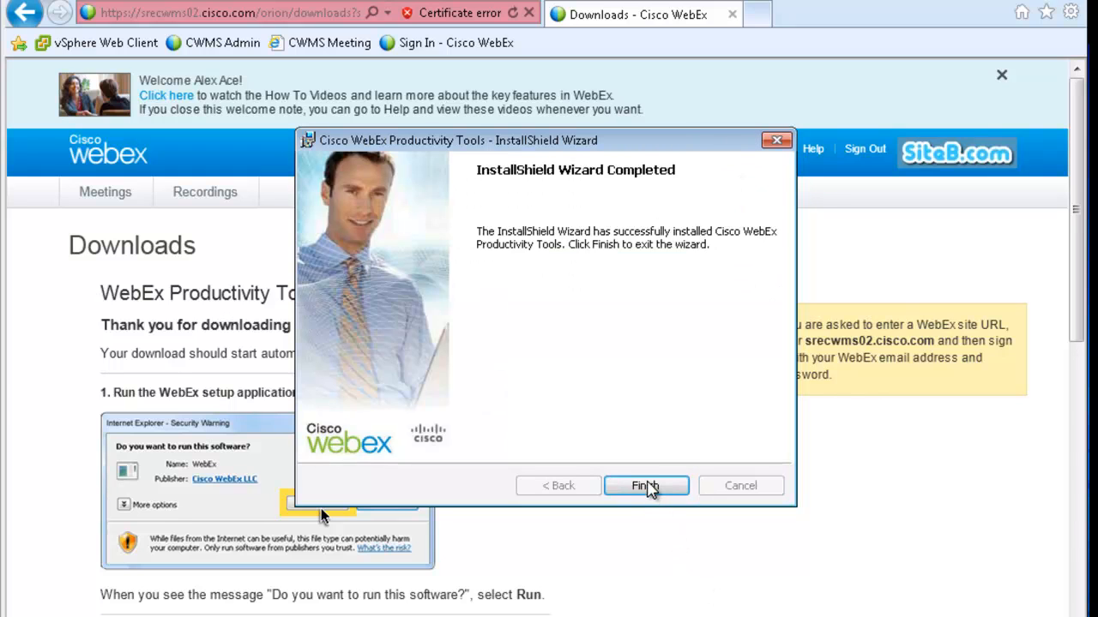
Finish the wizard, accept the certificate alert, and confirm srecwms02.cisco.com as the WebEx Assistant site
click(648, 487)
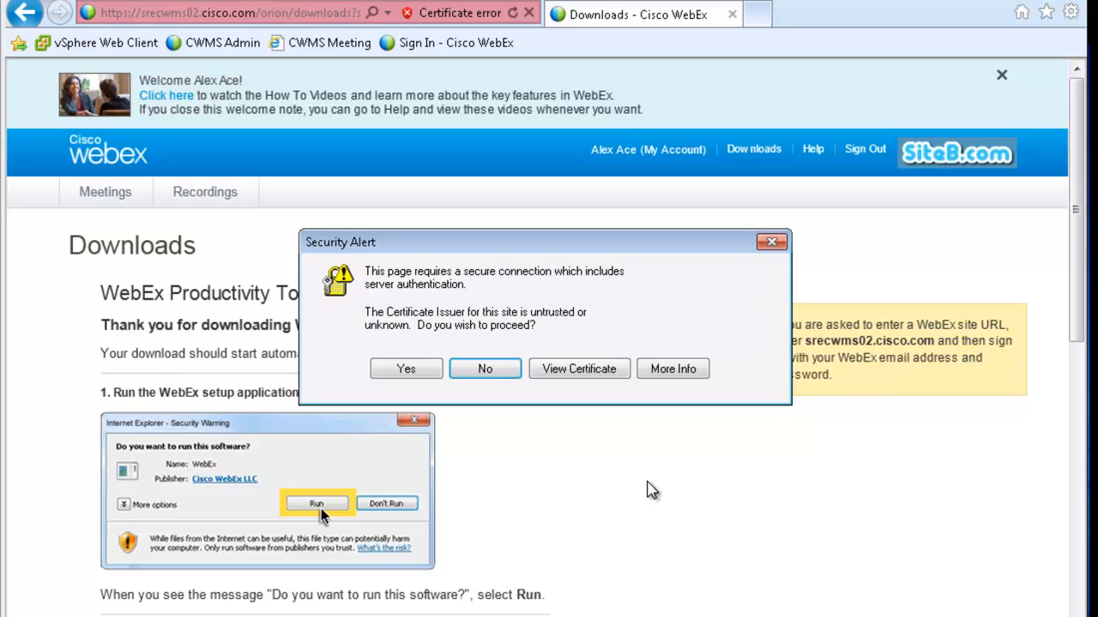
click(414, 371)
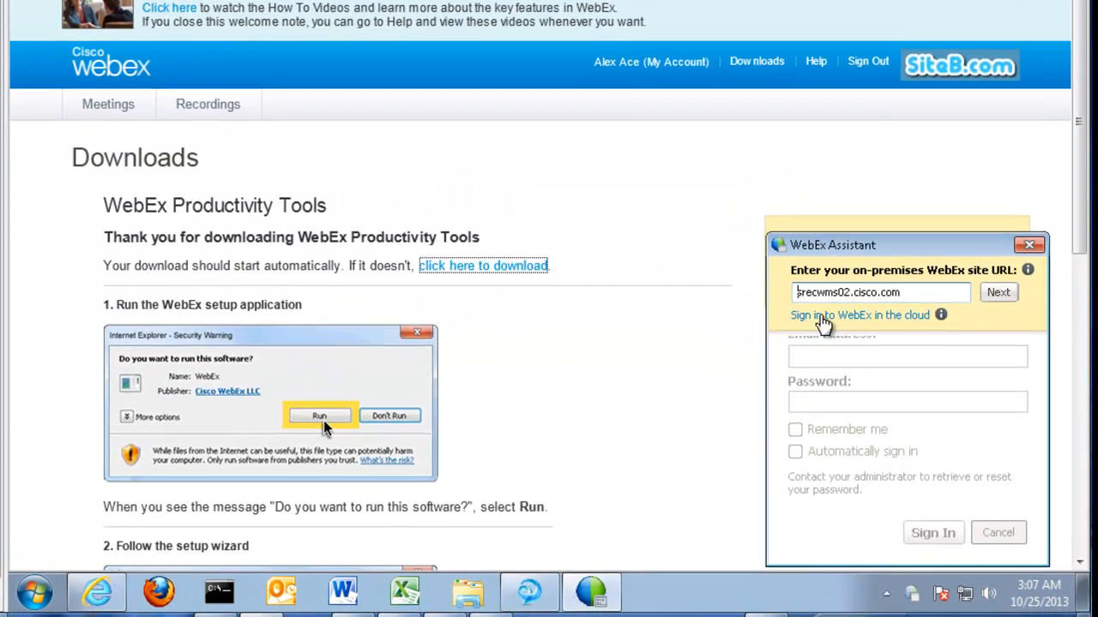
click(997, 292)
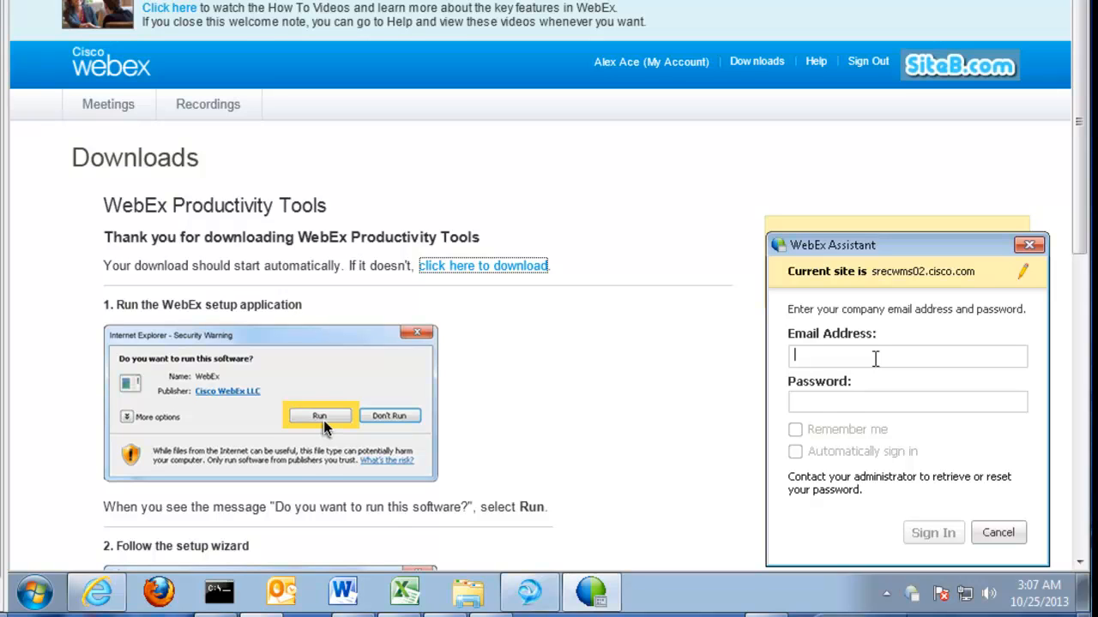
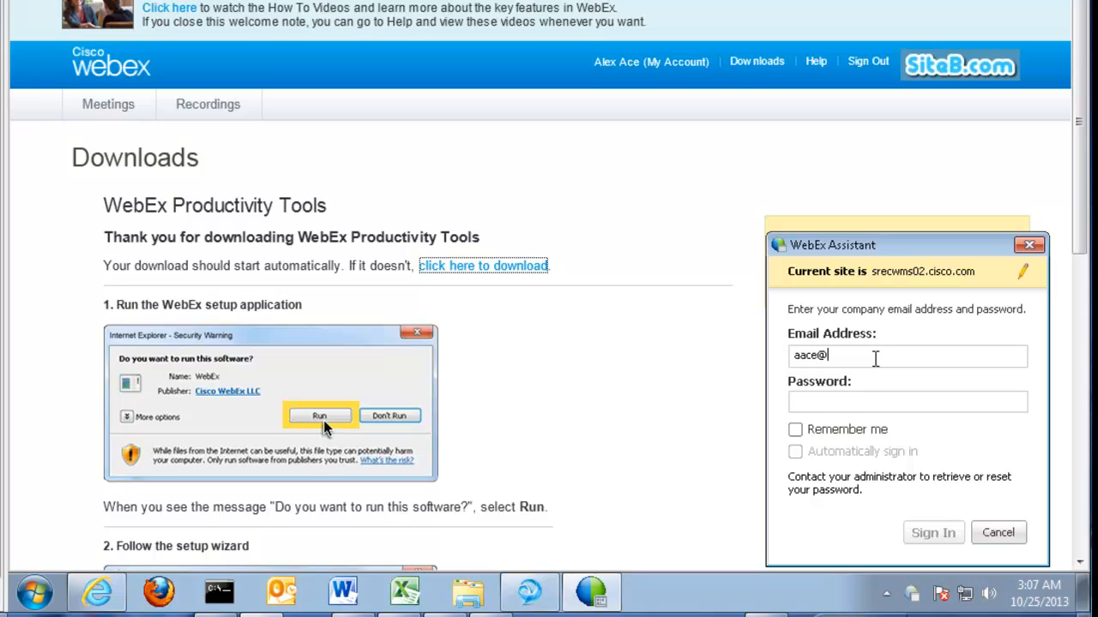
Sign in to WebEx Assistant with the user's email and password, then dismiss the installed notice
key(Tab)
text(********)
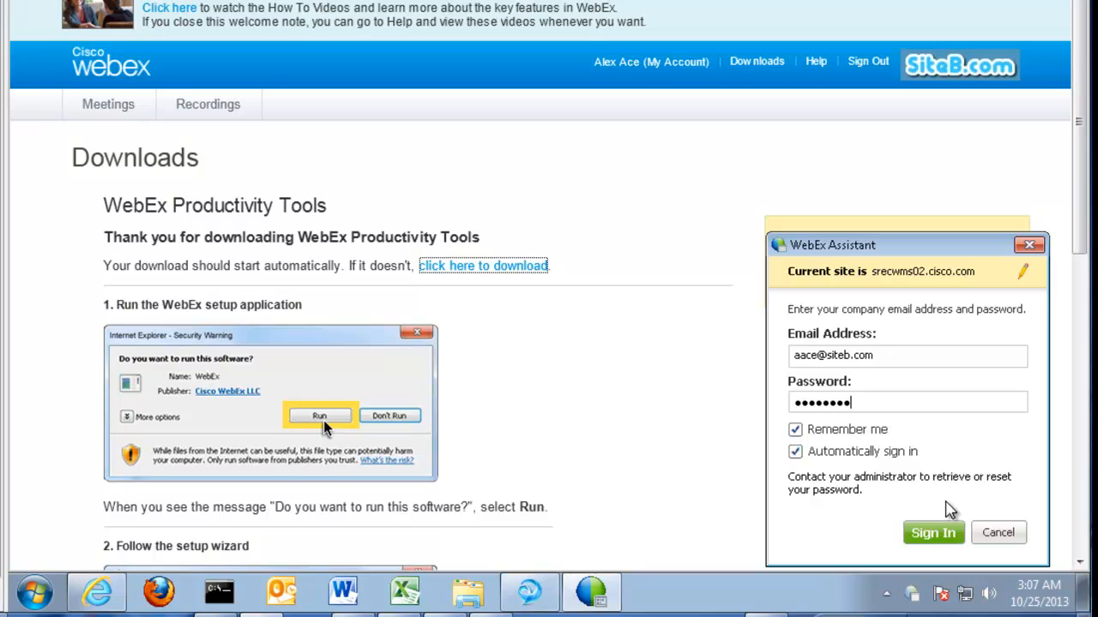
click(932, 540)
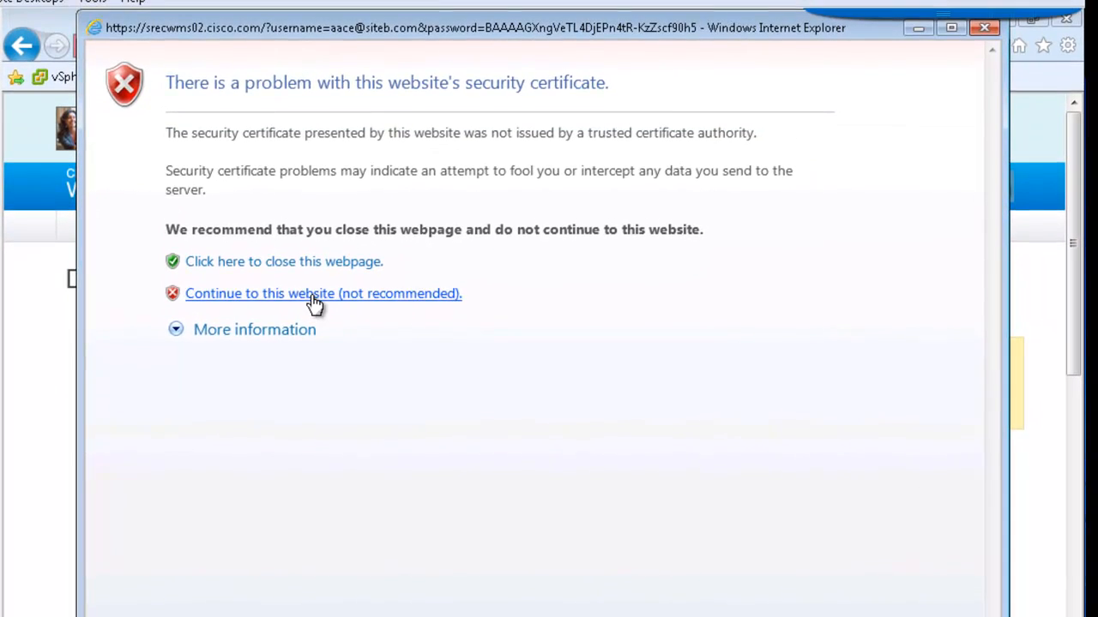
click(315, 300)
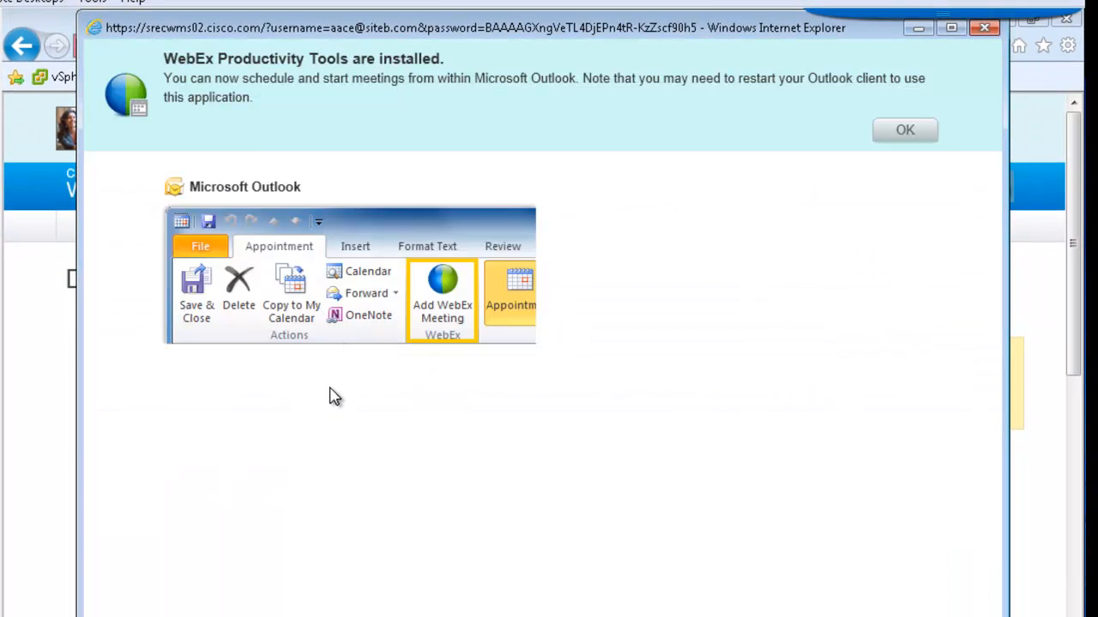
click(905, 133)
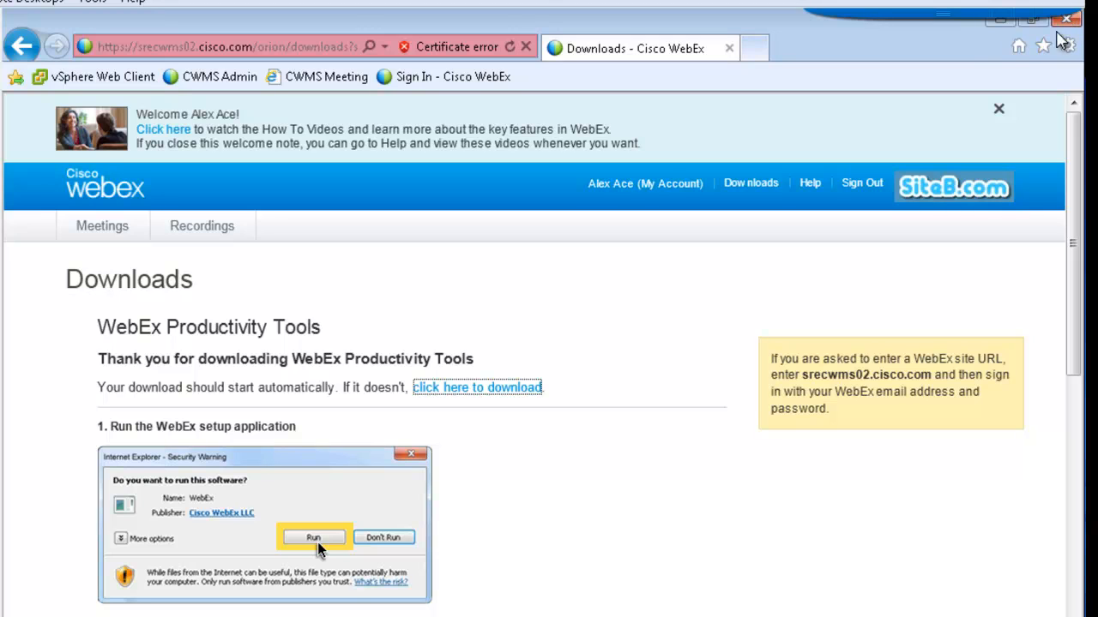
Close Internet Explorer to reveal the Jabber contact list
click(1072, 22)
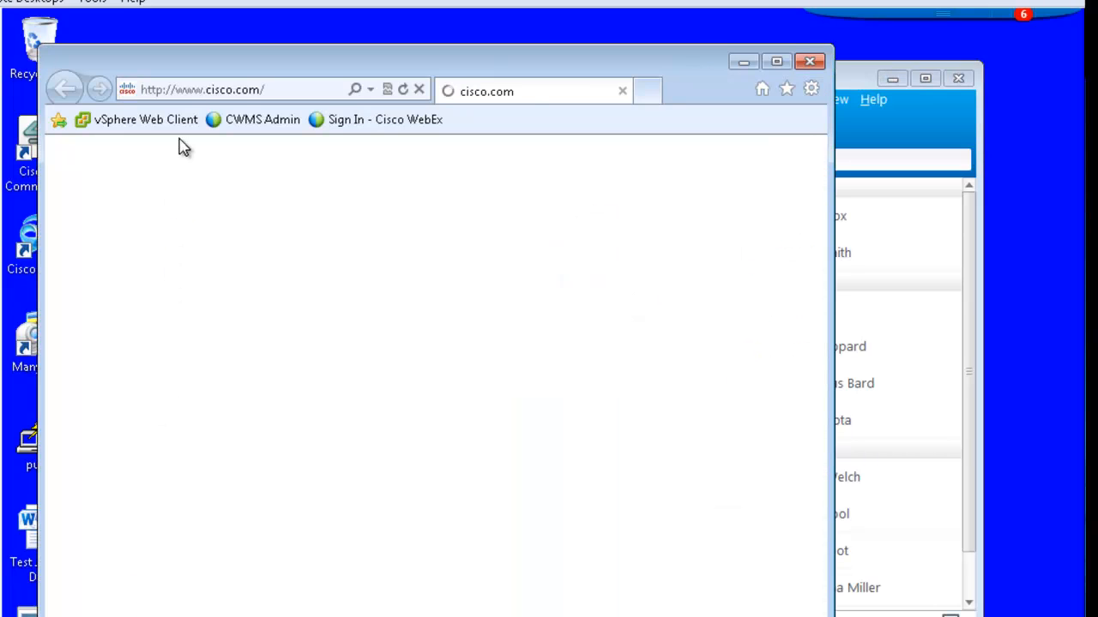
click(245, 88)
text(h)
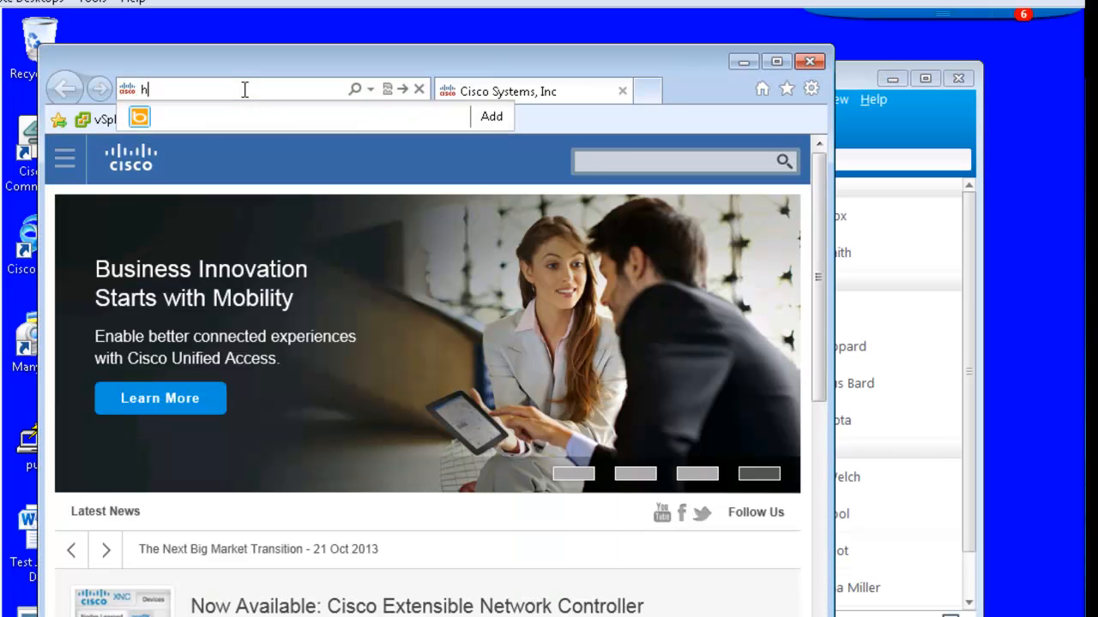
text(ttps://)
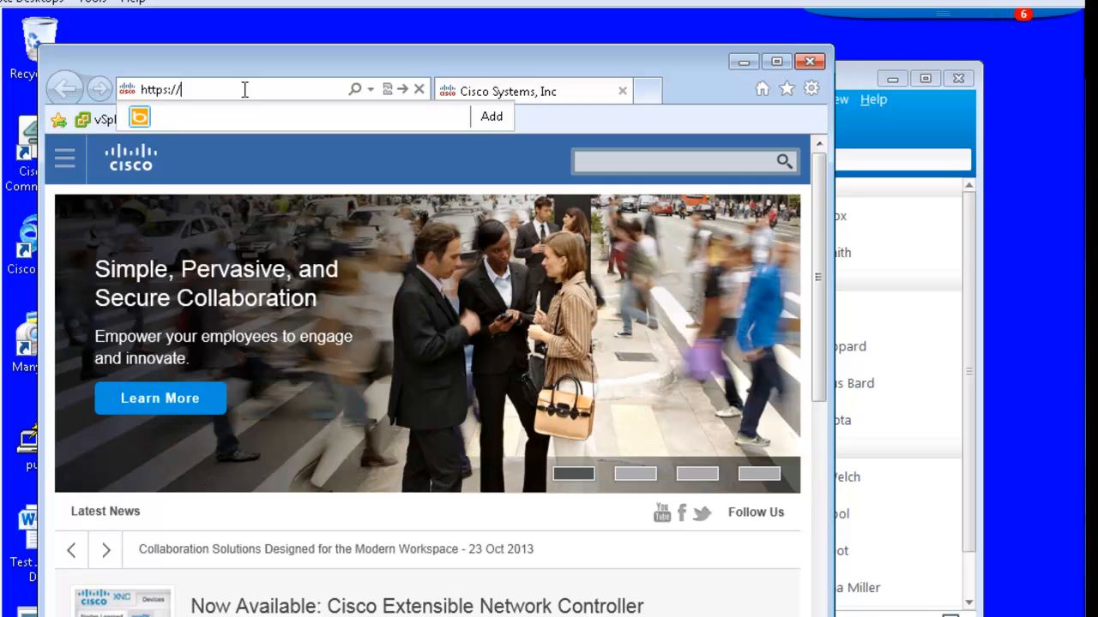
text(srecwms02.cisco.com)
key(Return)
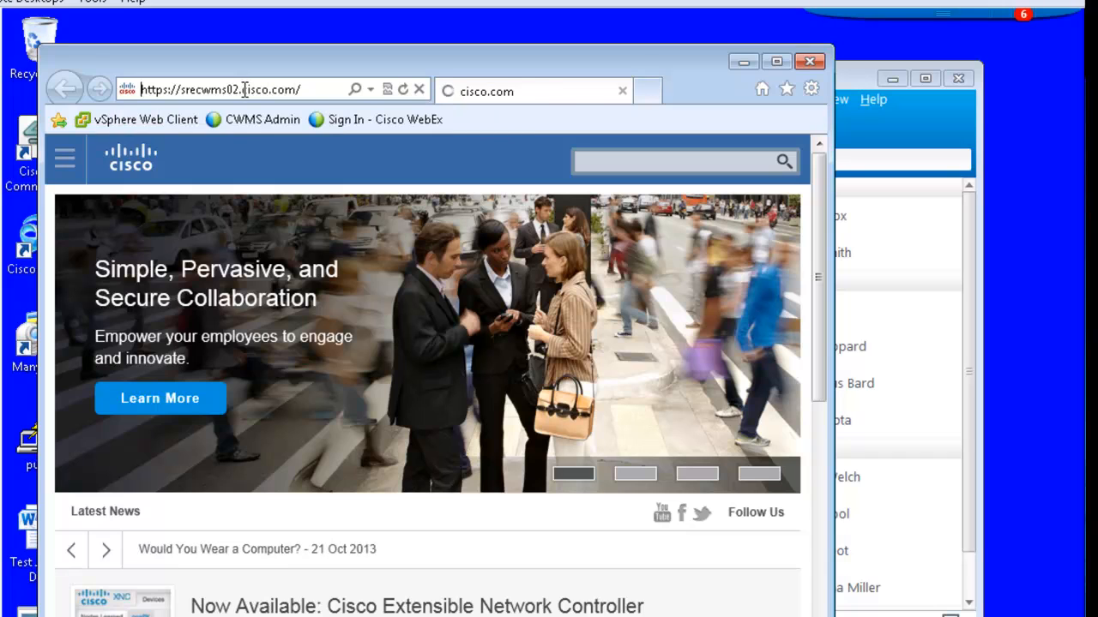
click(284, 390)
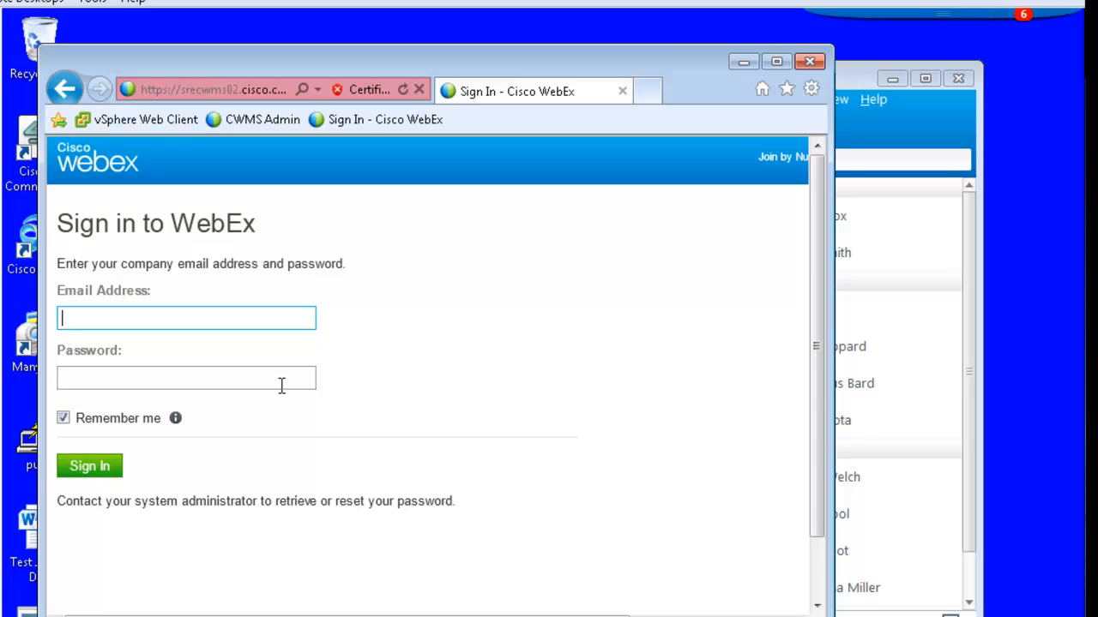
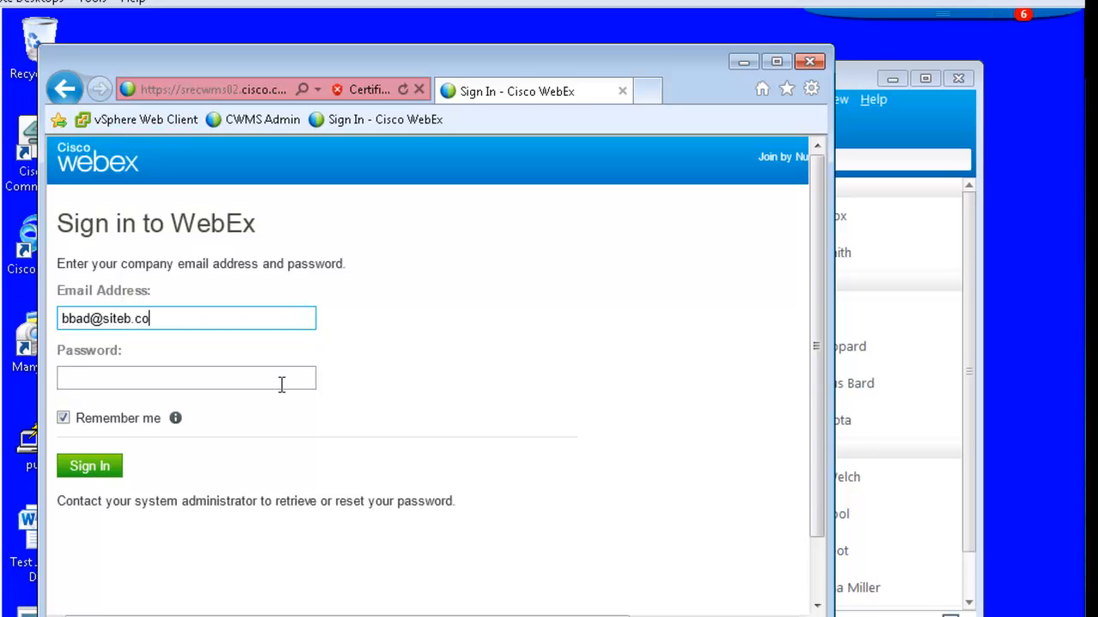
Sign in as the second user, keep the default preferences, and download ptools.msi
key(Tab)
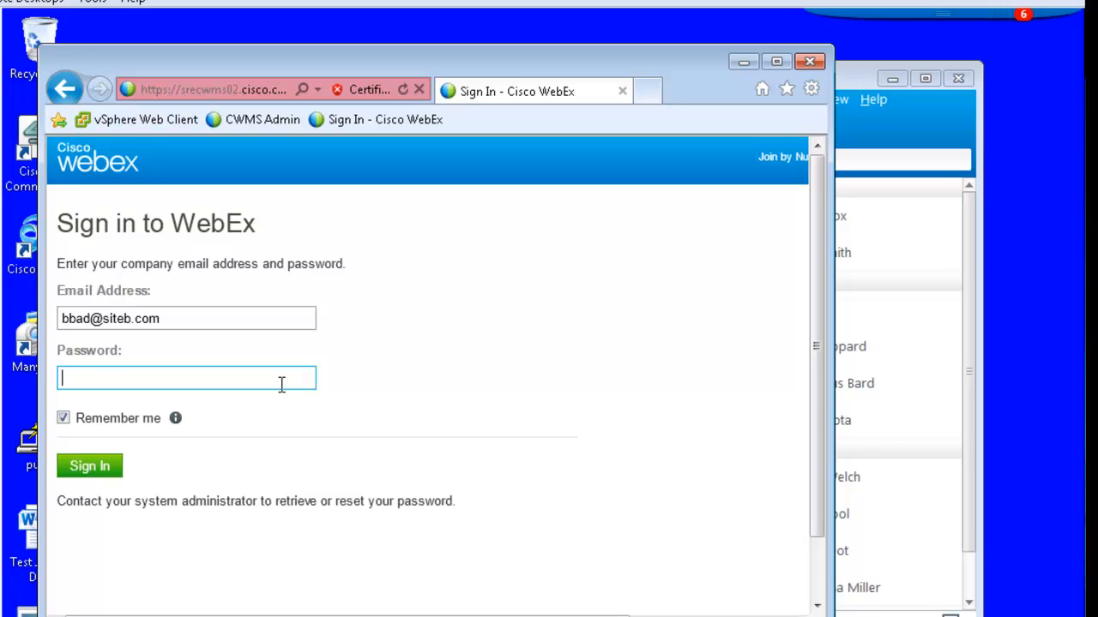
text(*********)
key(Return)
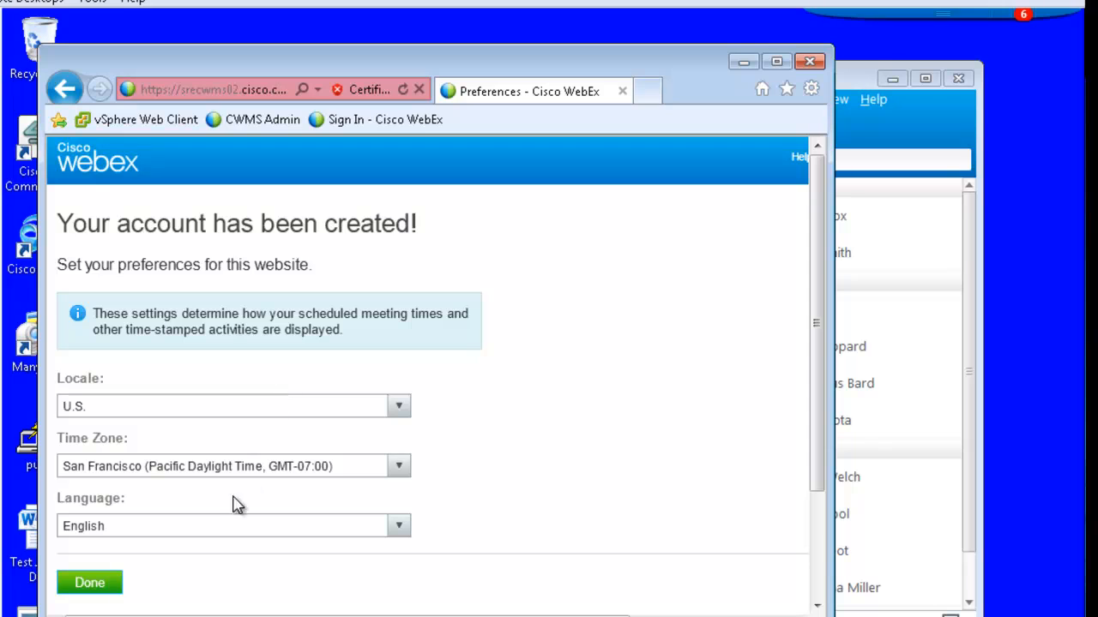
click(105, 583)
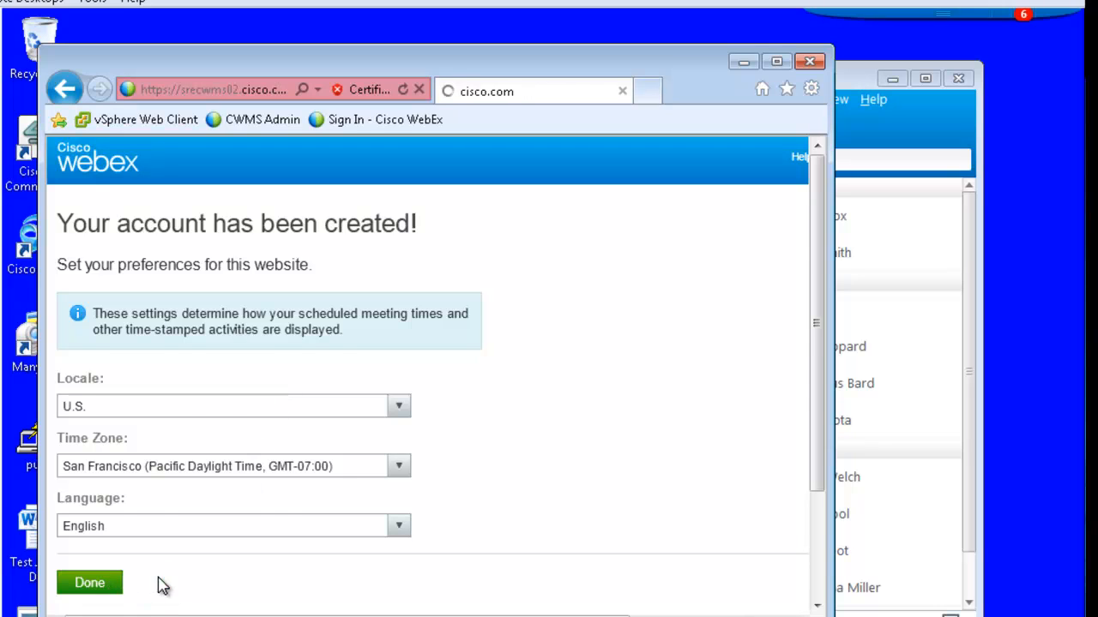
click(114, 493)
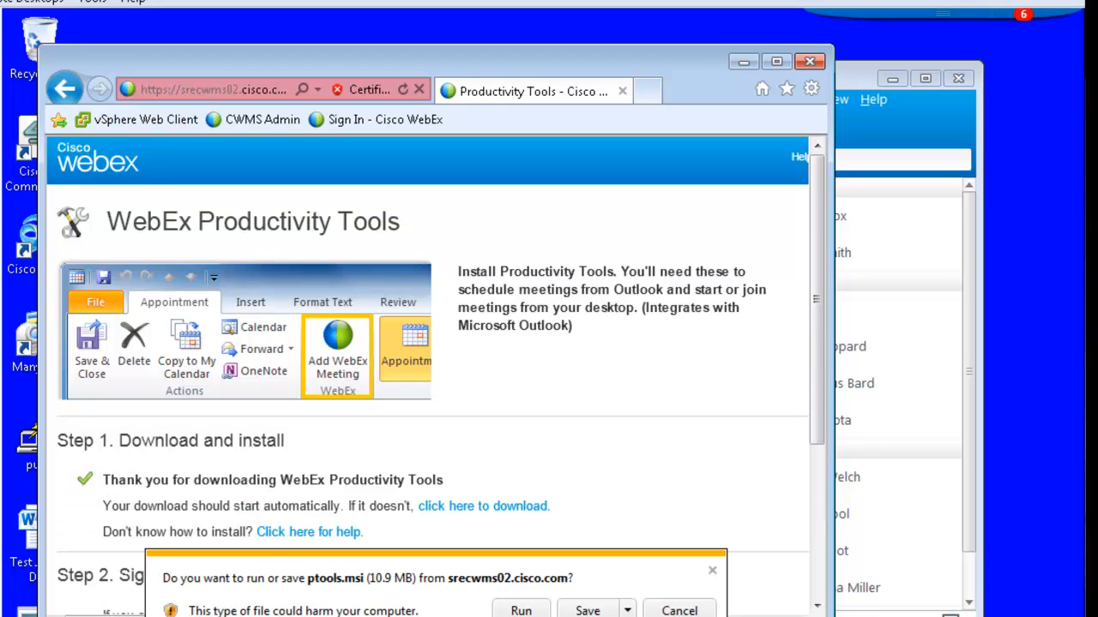
Run ptools.msi, accept the license, install Productivity Tools to the default folder, and accept the security alert
click(521, 611)
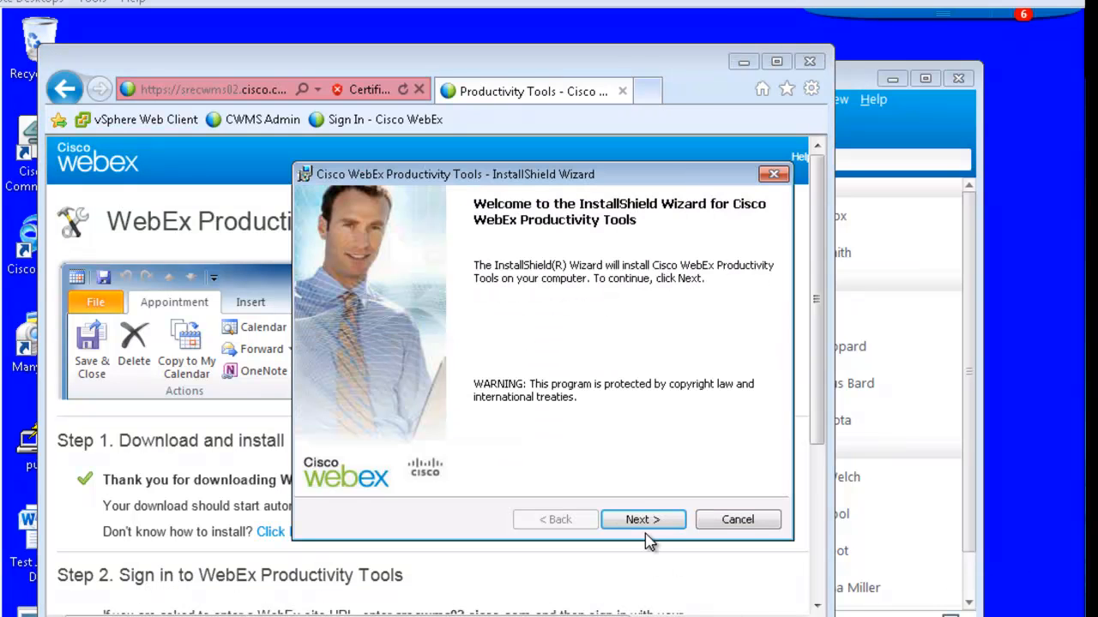
click(642, 519)
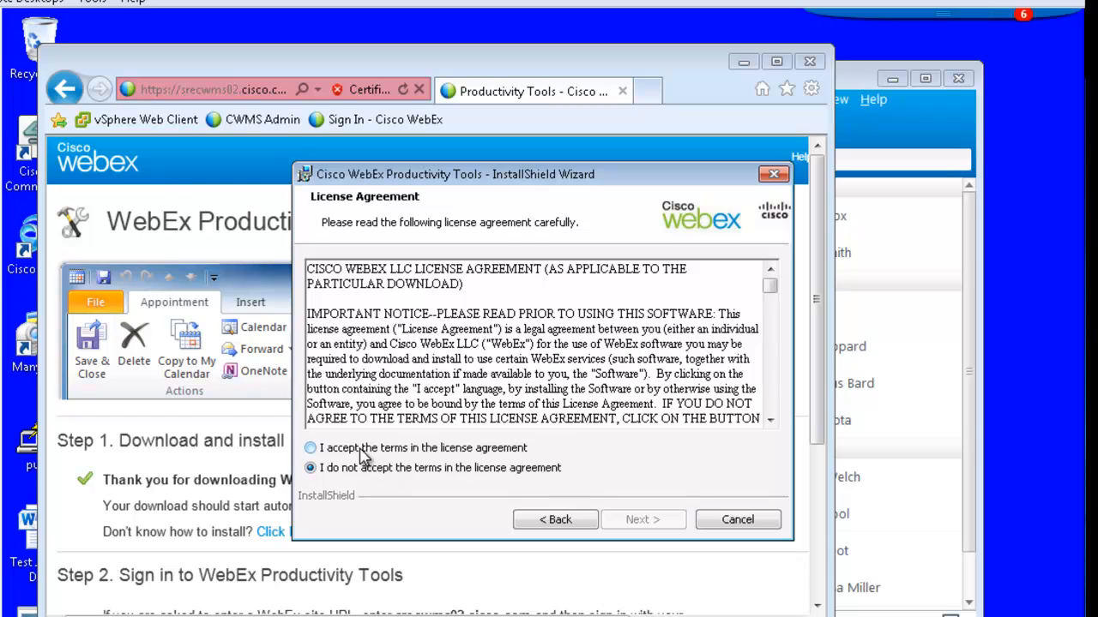
click(361, 452)
click(629, 527)
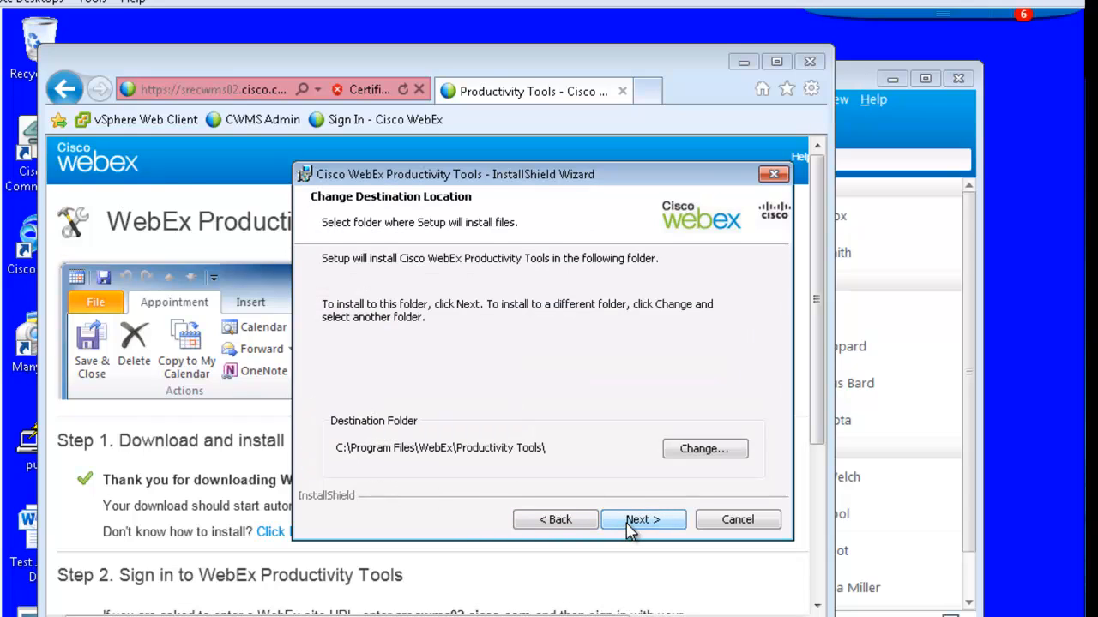
click(627, 525)
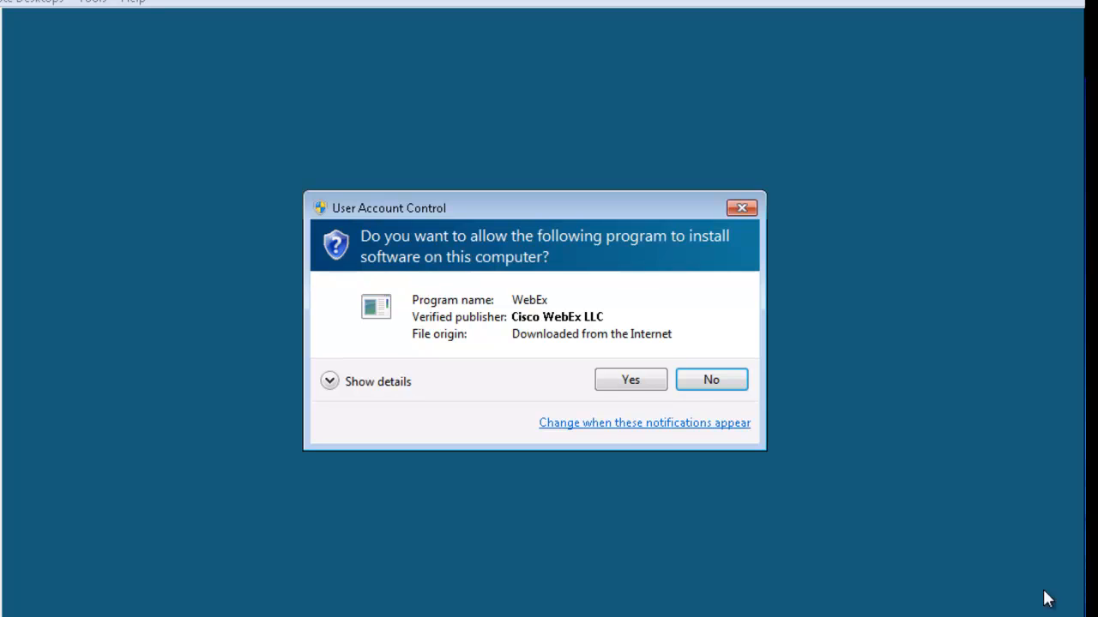
click(635, 386)
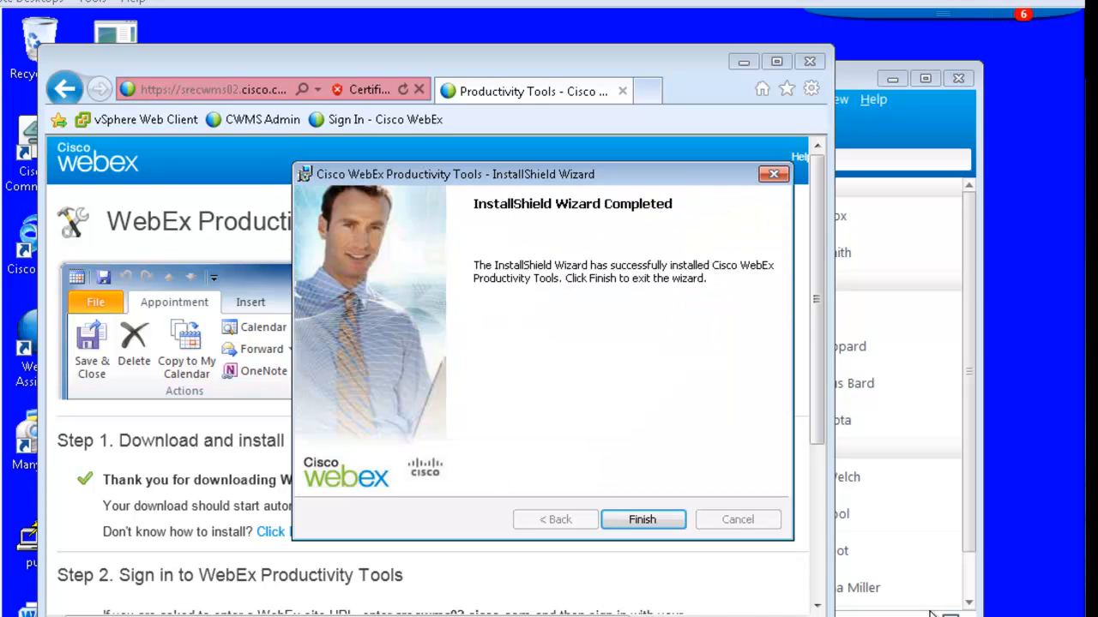
click(641, 521)
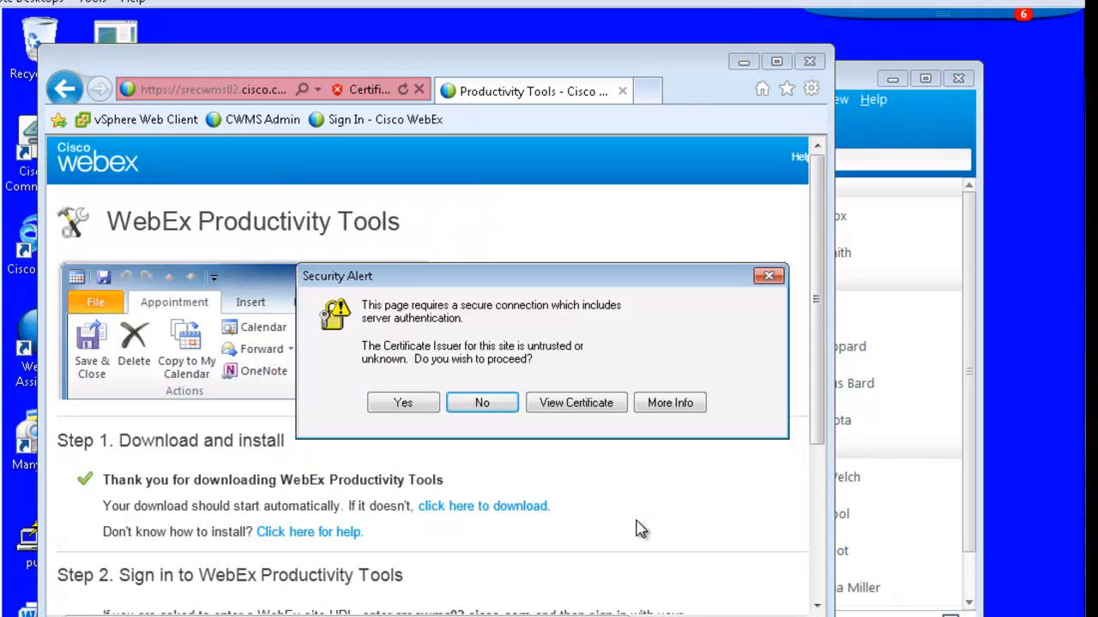
click(400, 405)
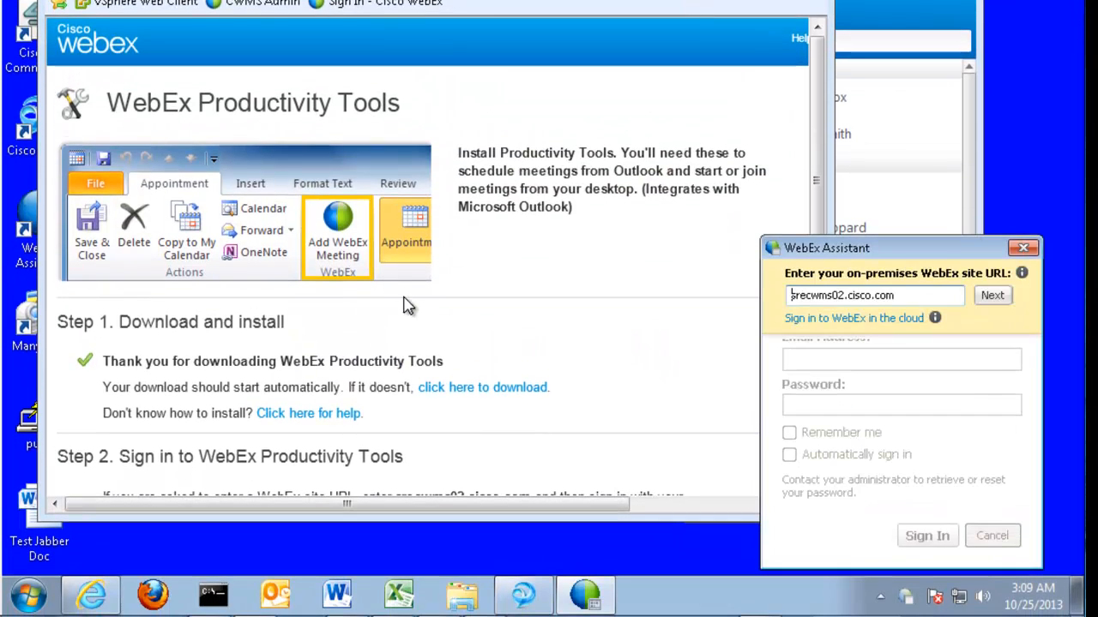
Confirm site srecwms02.cisco.com, sign in with the user's email and password, then close the download page
click(992, 295)
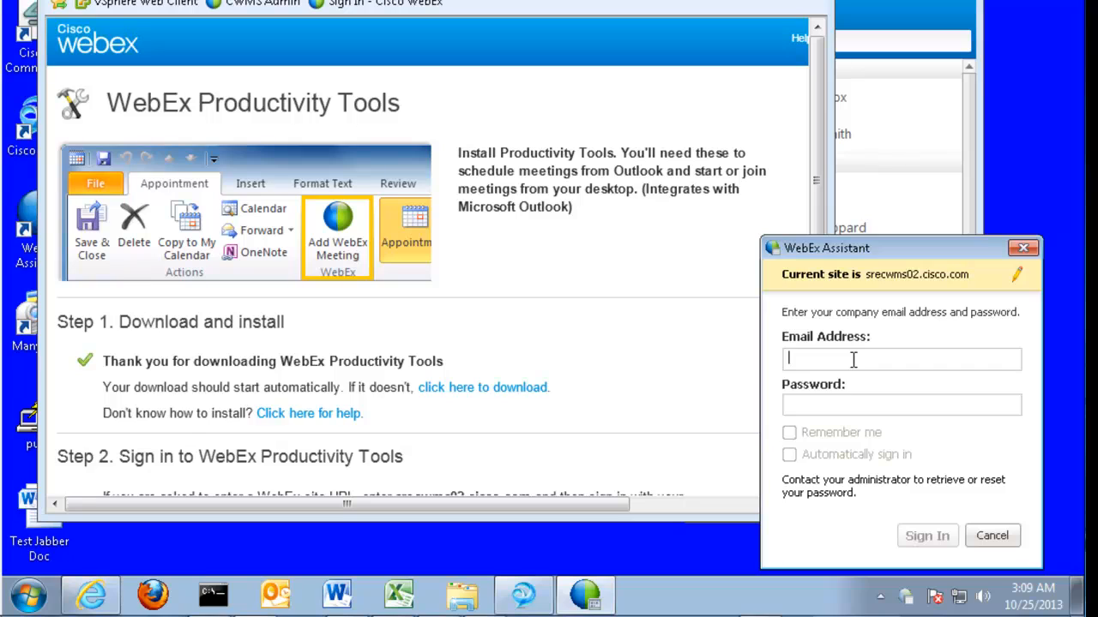
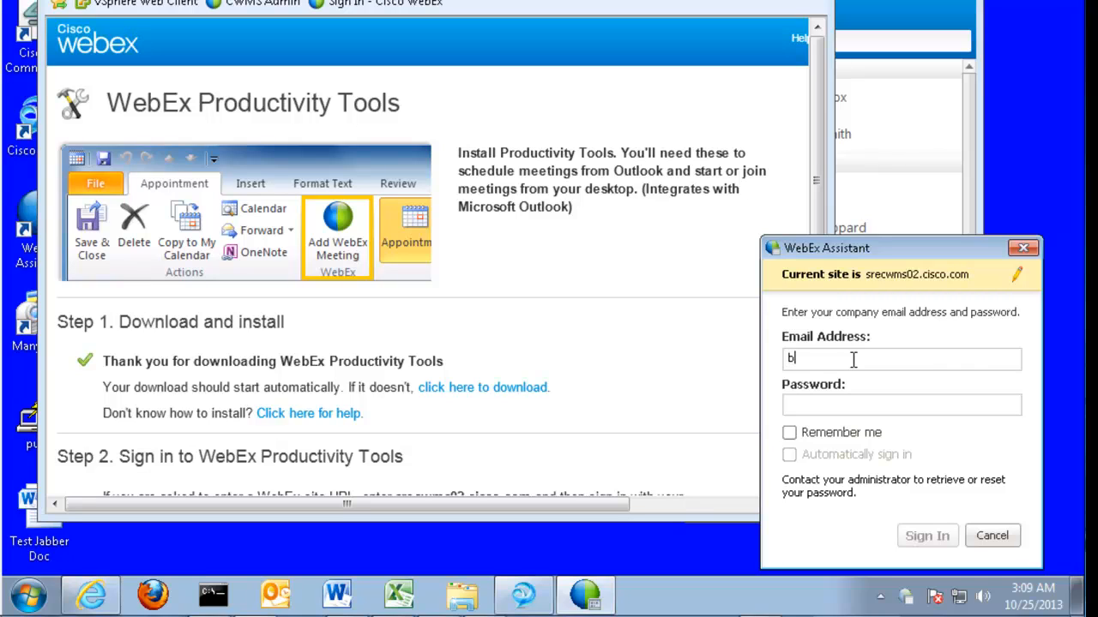
key(Tab)
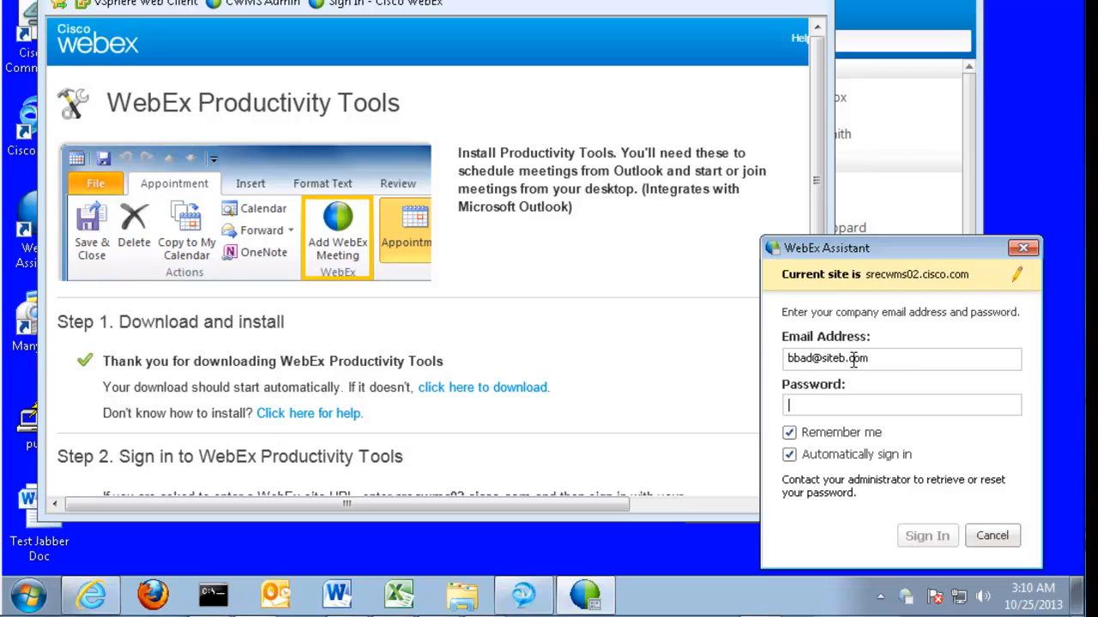
text(****)
key(Return)
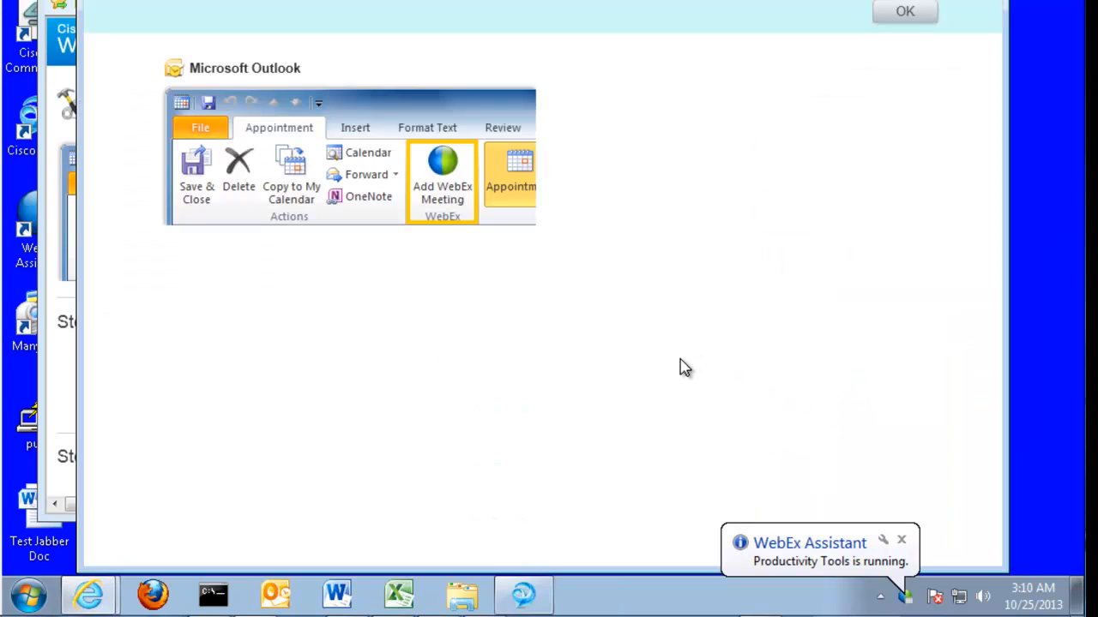
click(883, 12)
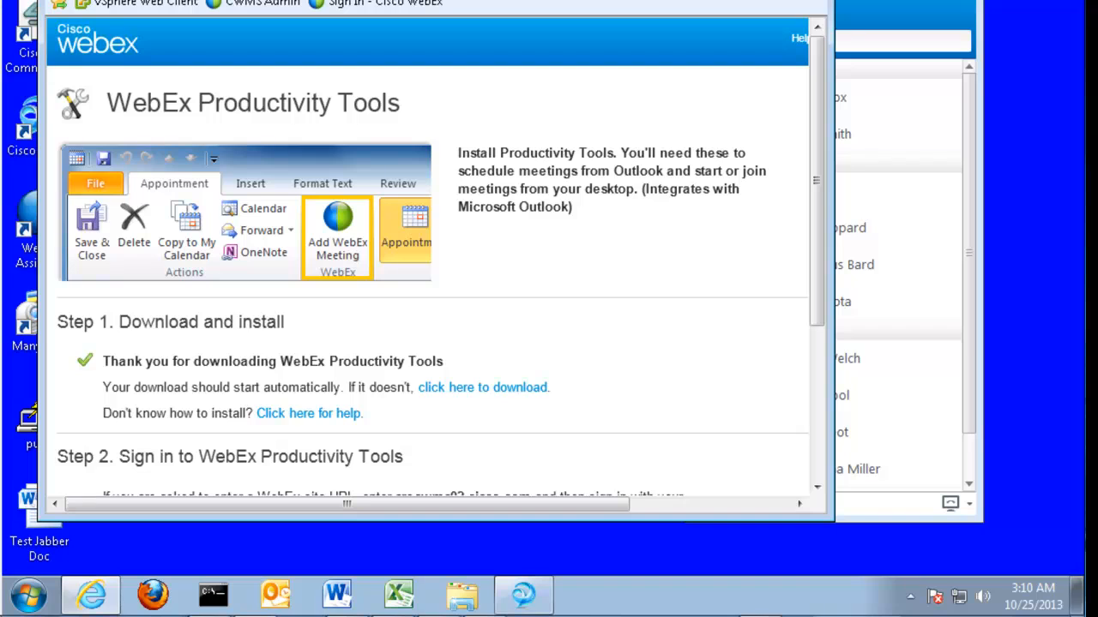
click(806, 0)
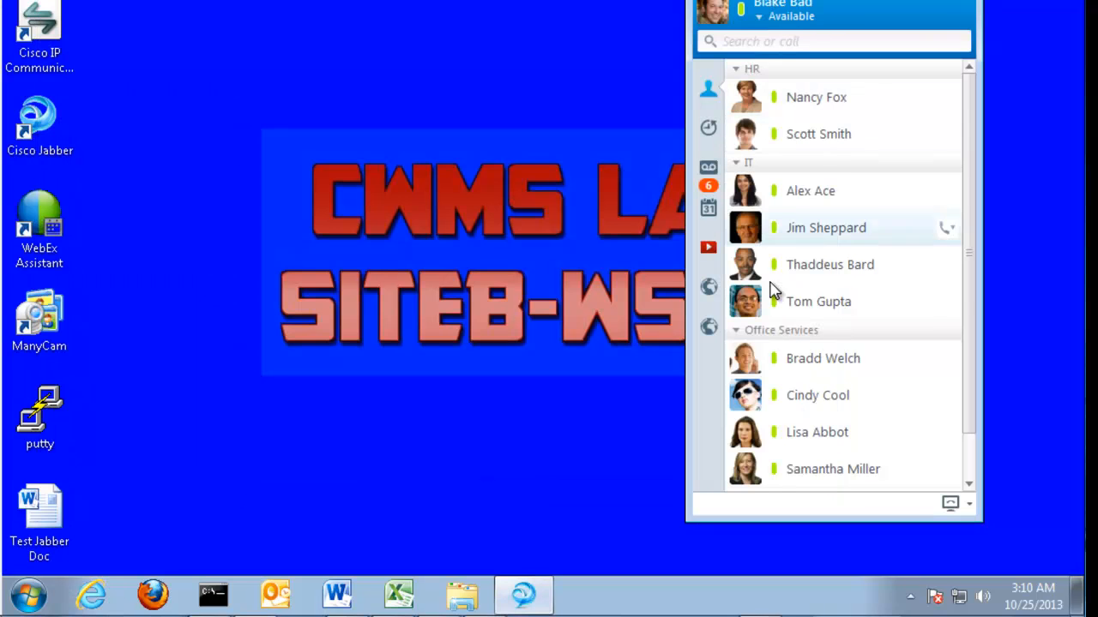
Choose Meet Now from the tray WebEx icon, then pick Set Meeting Preferences when prompted
click(911, 596)
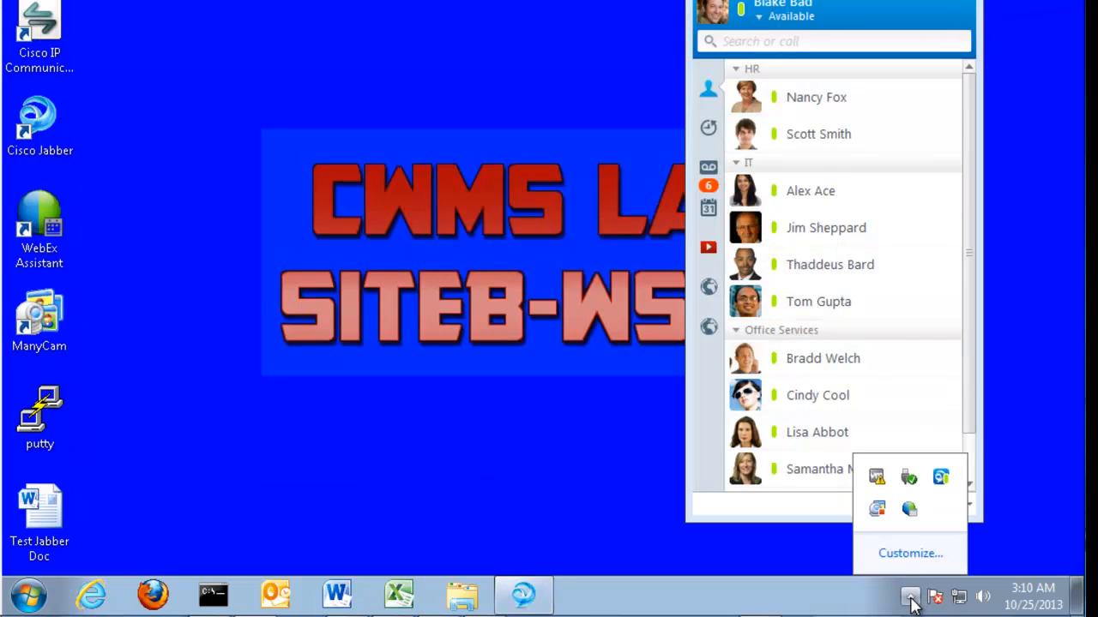
right_click(909, 512)
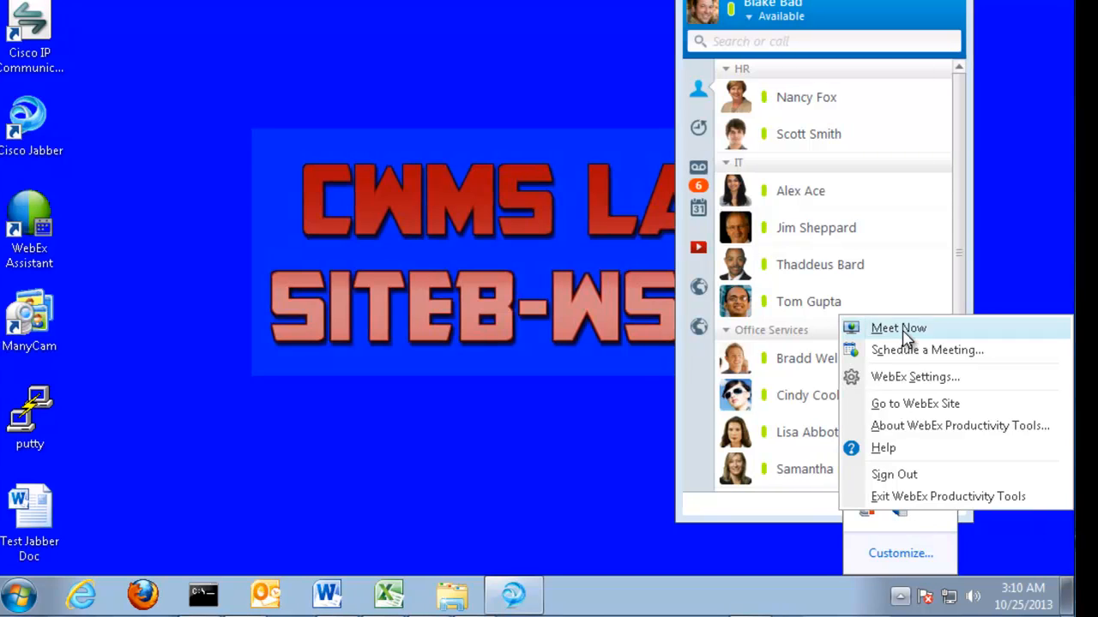
click(901, 329)
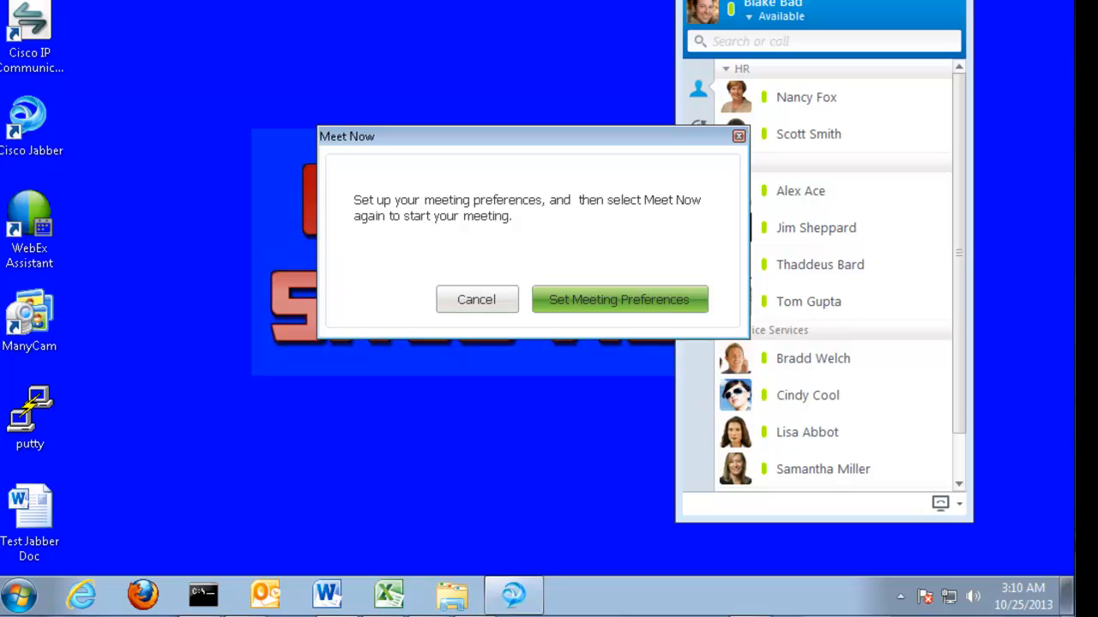
click(610, 307)
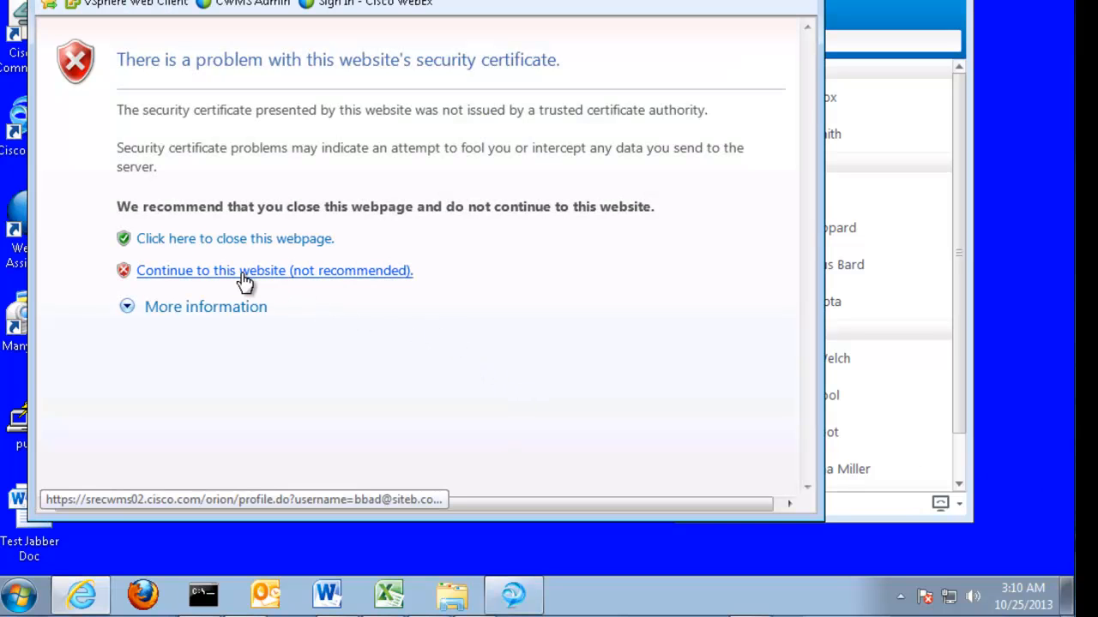
Get past the certificate warning and update My Account's Meet Now Settings, keeping the default topic
click(244, 273)
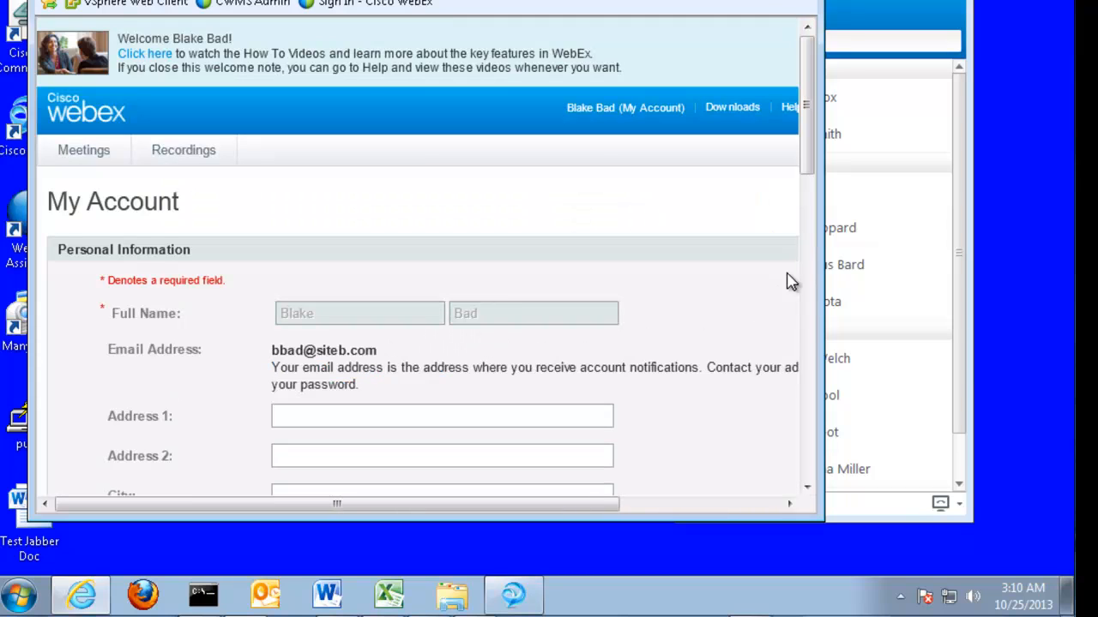
drag(811, 151, 803, 482)
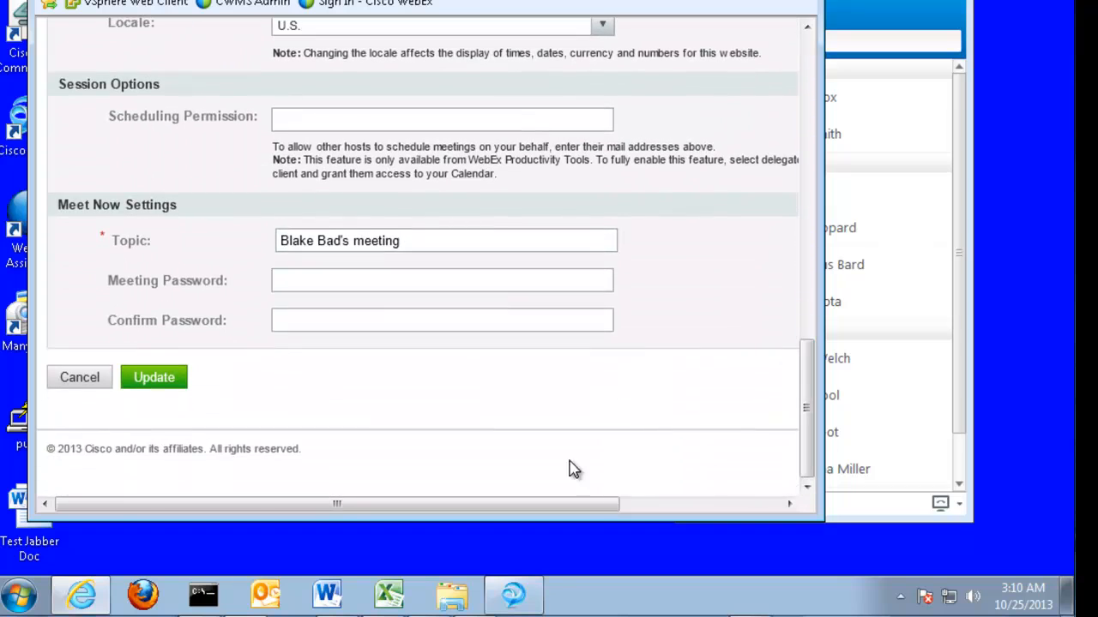
click(155, 378)
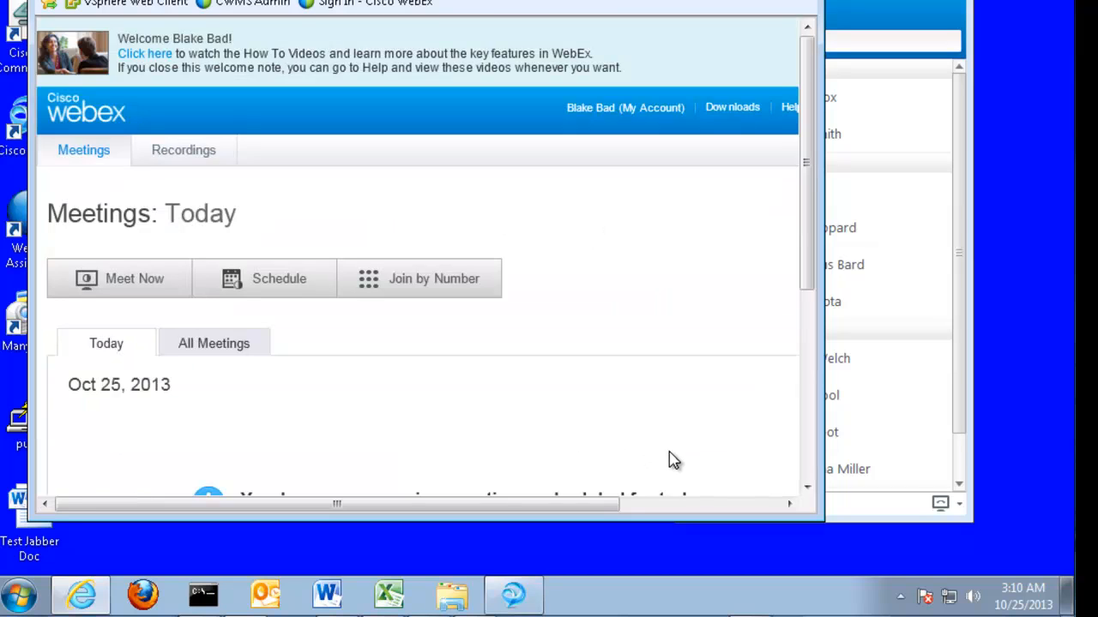
click(901, 595)
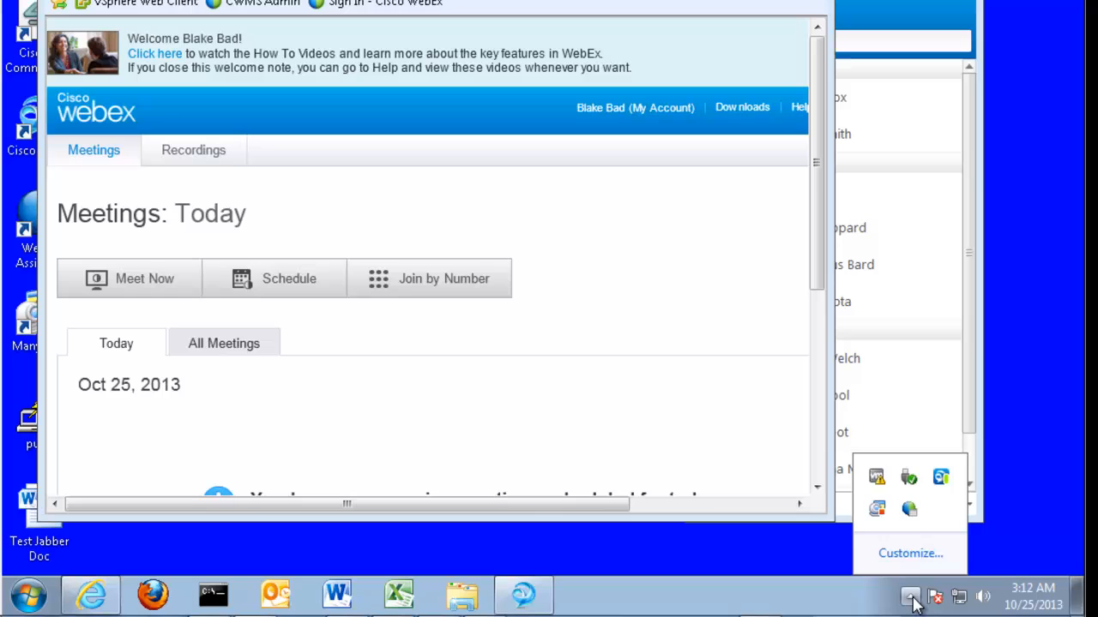
Start a Meet Now meeting, accept the certificate alert, and connect audio by answering a callback to the host's phone
right_click(909, 509)
click(922, 320)
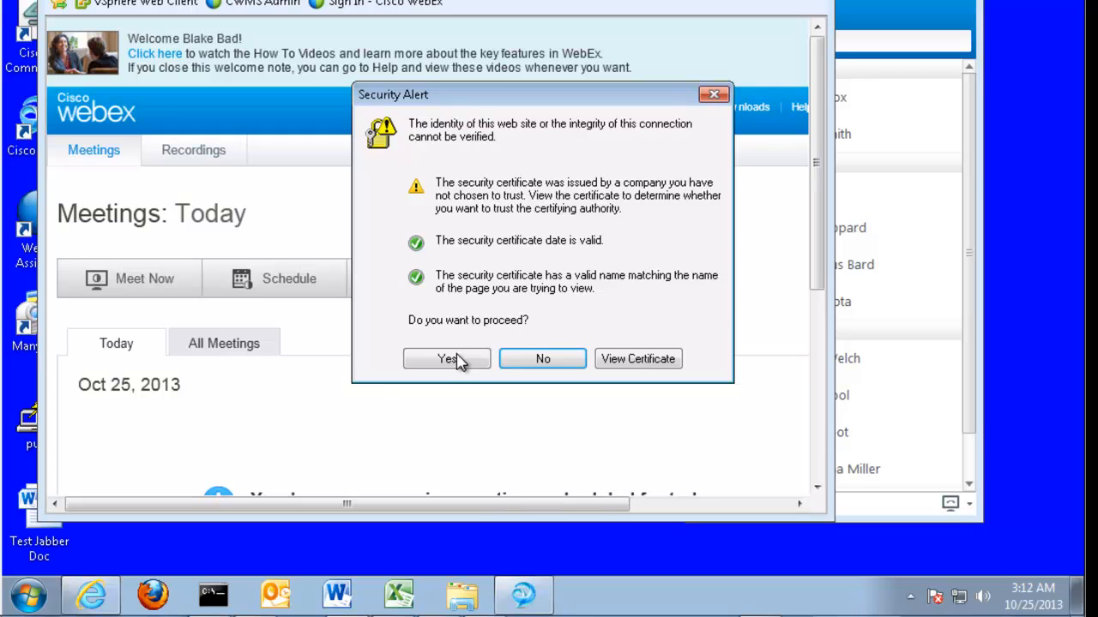
click(447, 359)
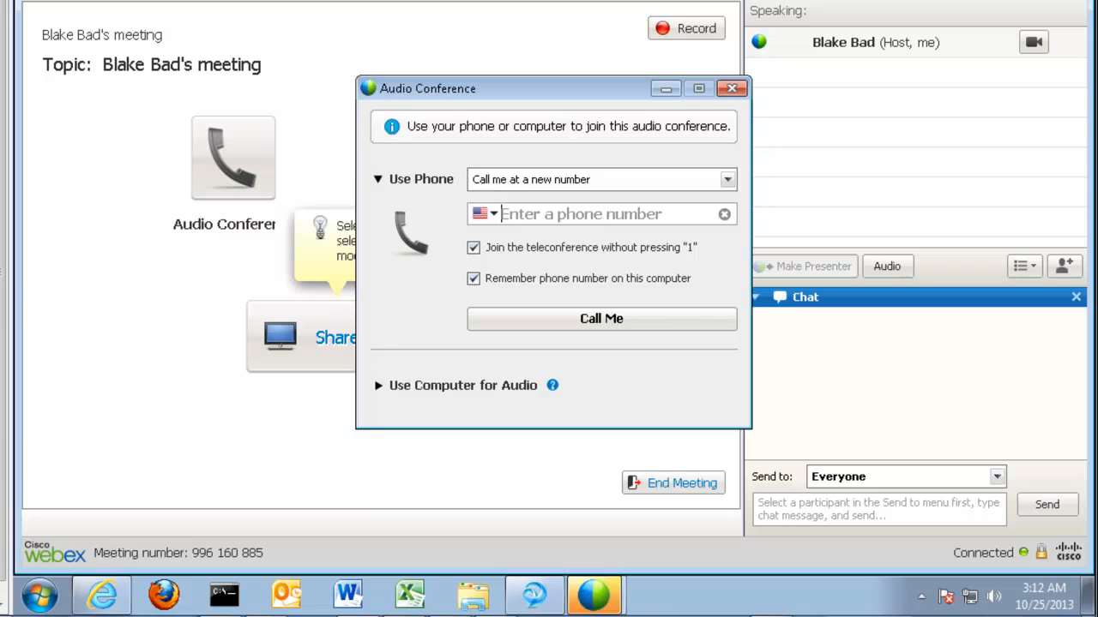
click(566, 223)
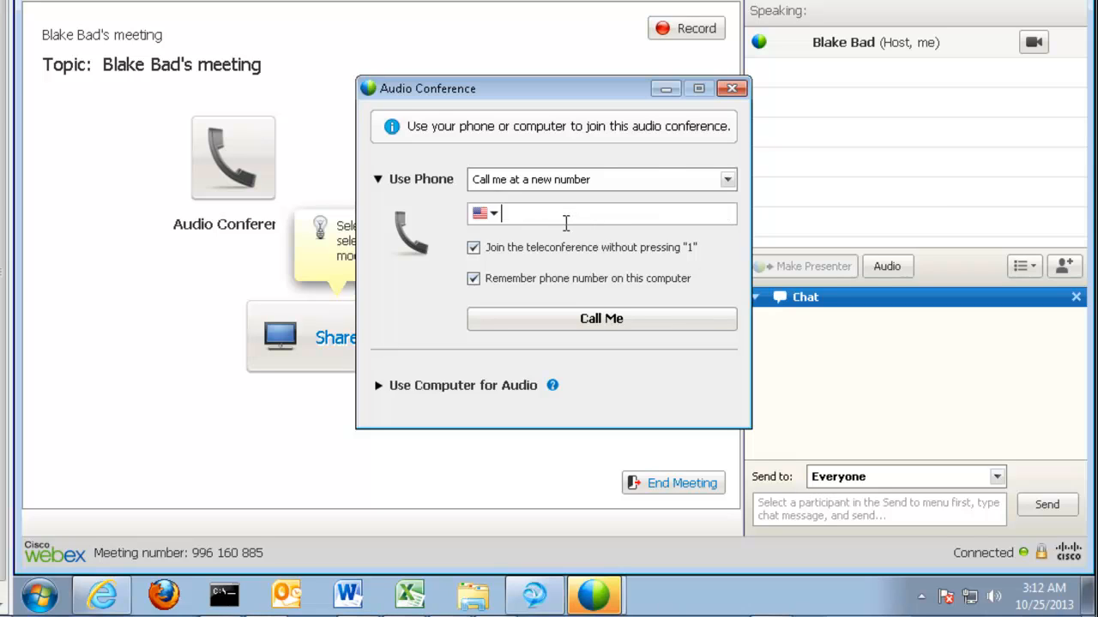
text(408) 555-)
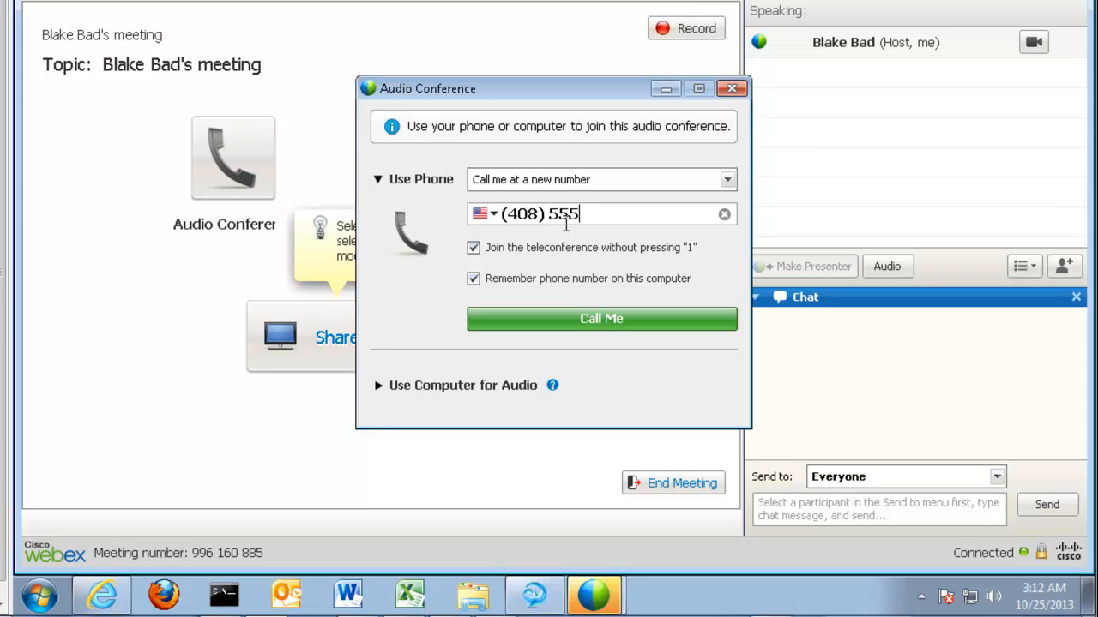
text(2002)
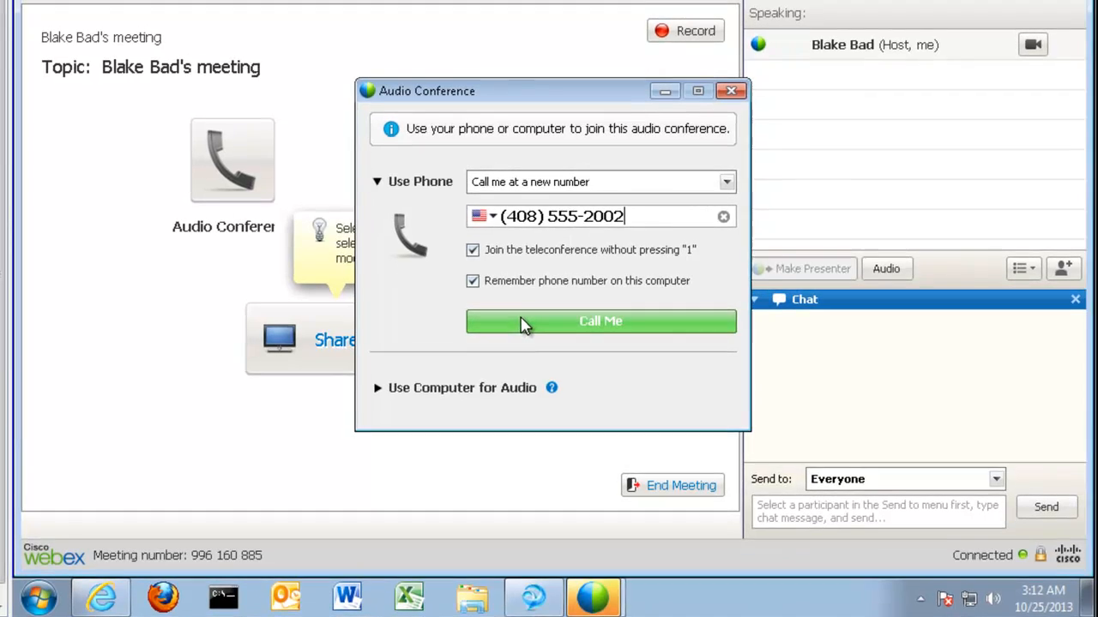
click(525, 323)
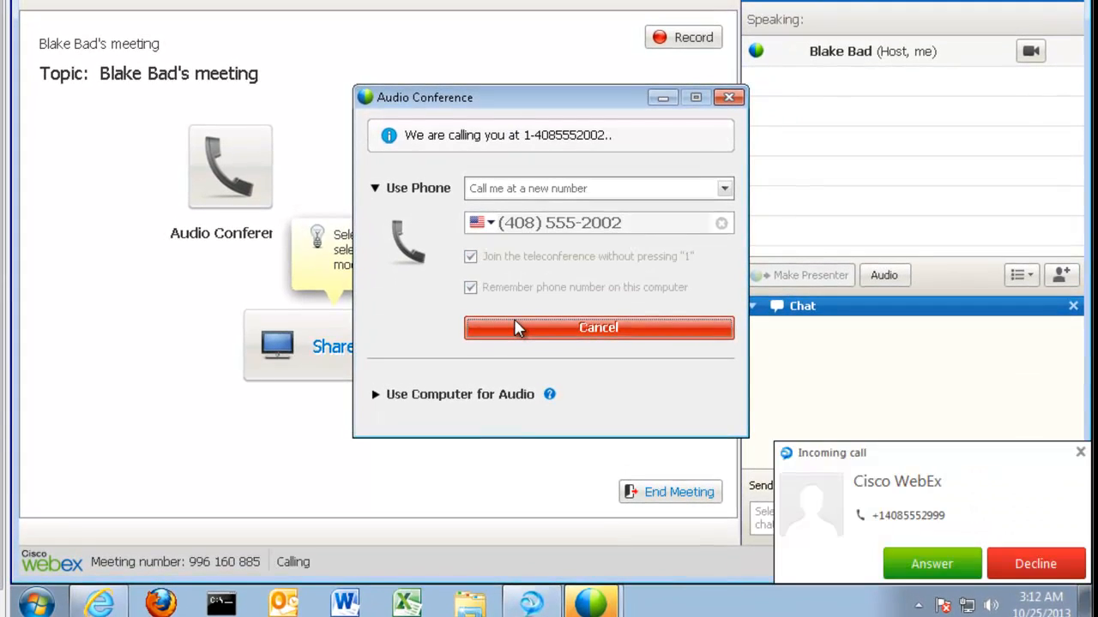
click(901, 566)
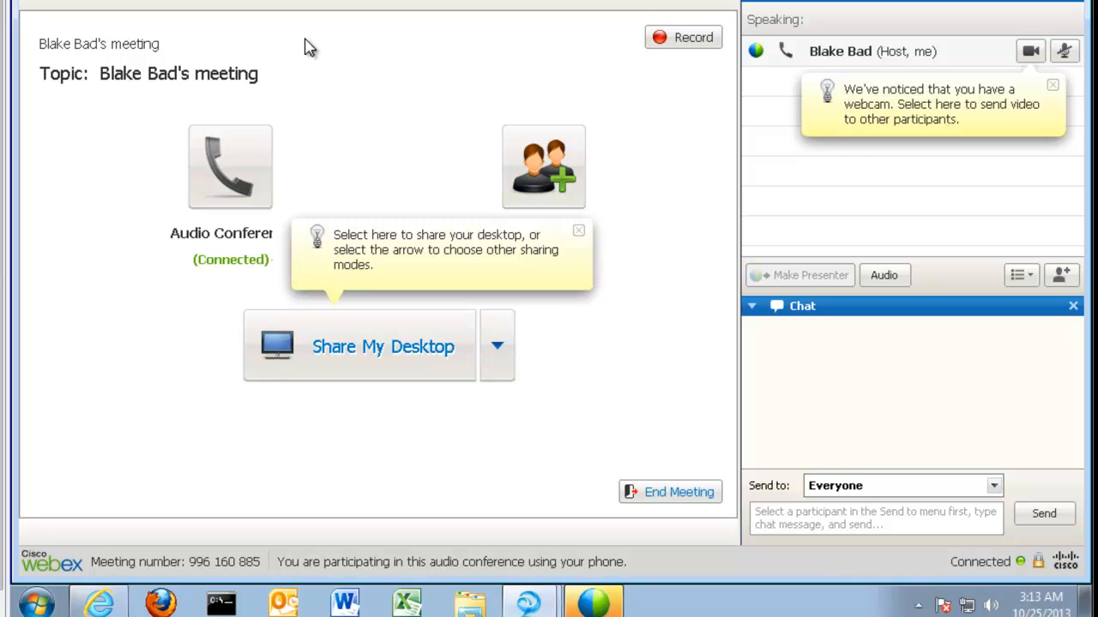
Send an Invite & Remind email invitation to the attendee's email address, then close the confirmation
click(541, 199)
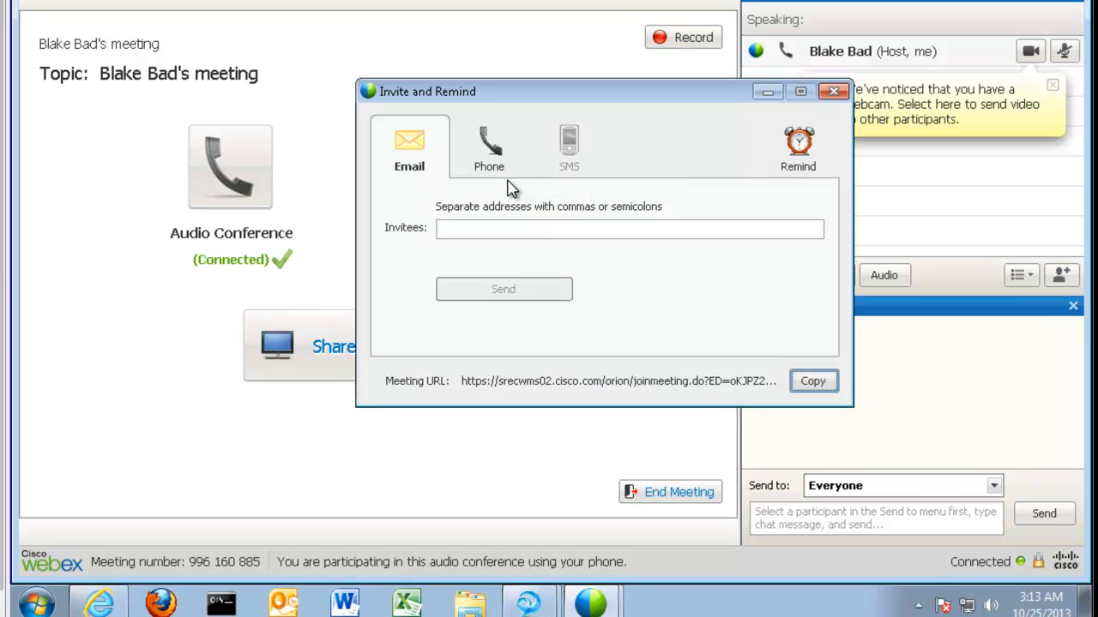
click(456, 237)
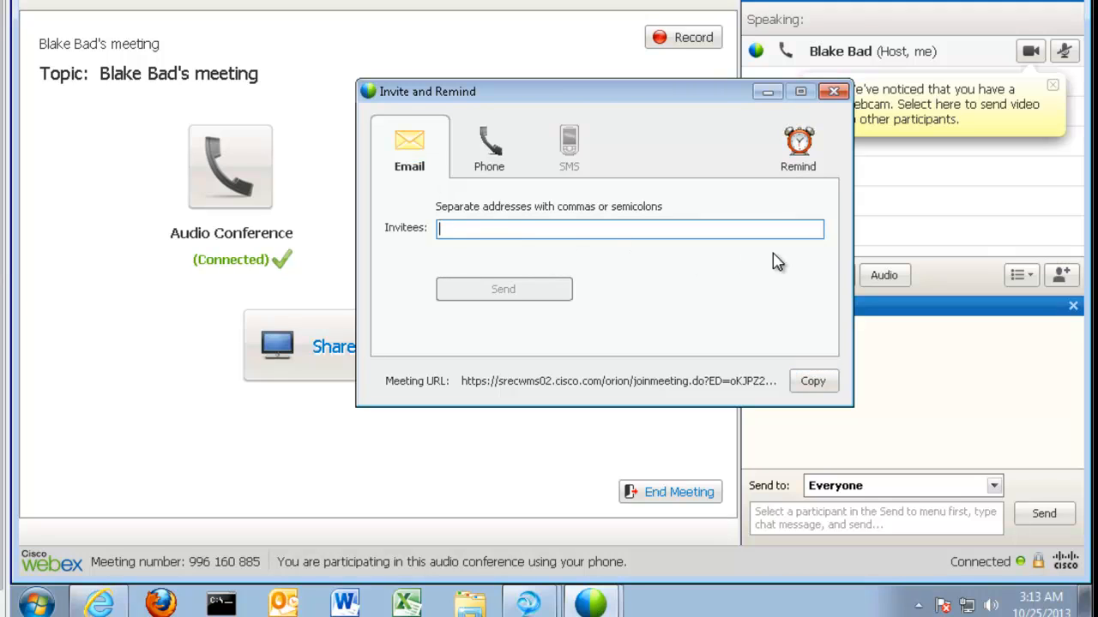
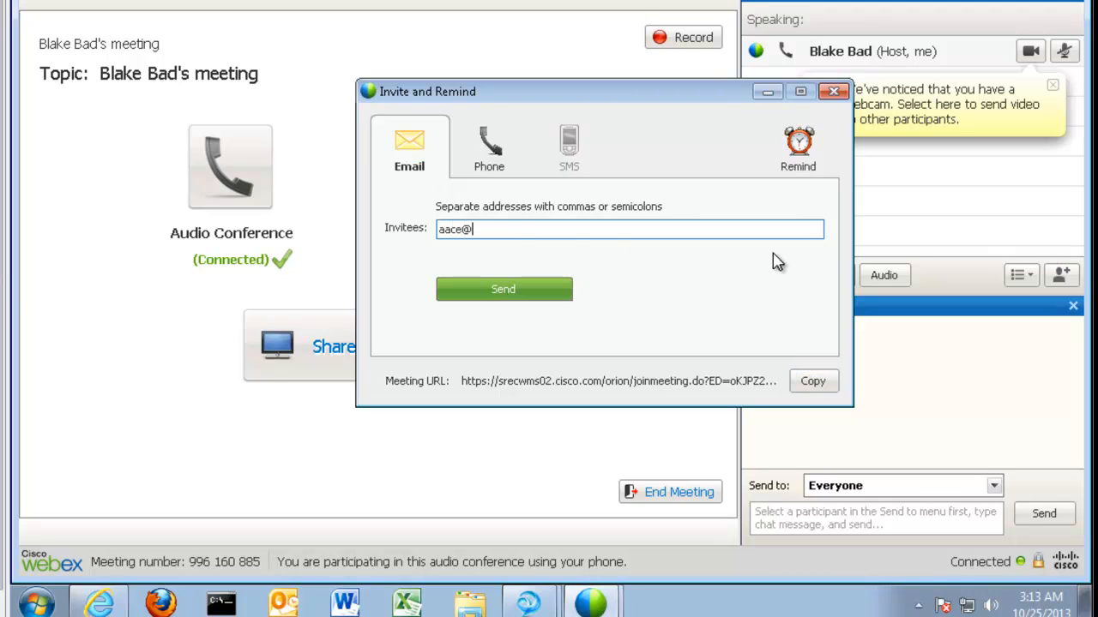
click(529, 296)
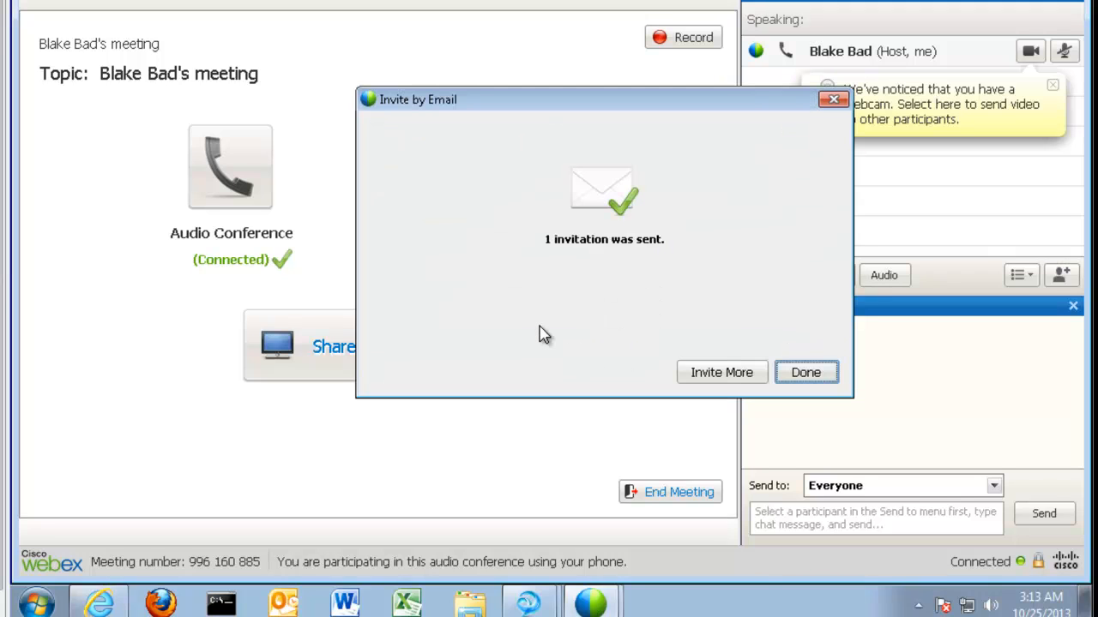
click(804, 374)
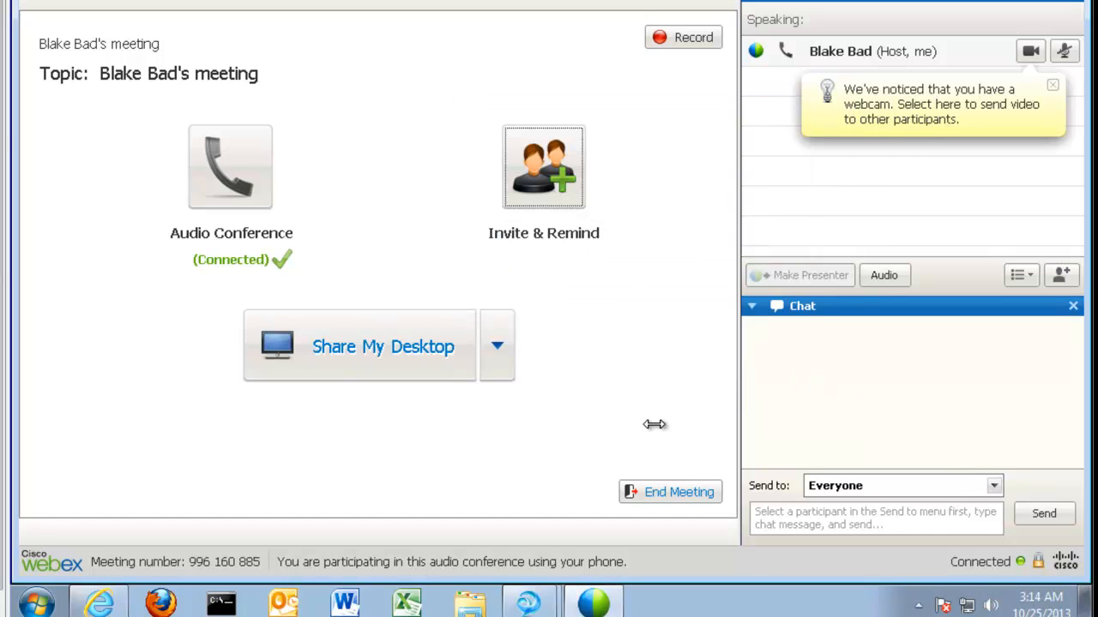
click(3, 10)
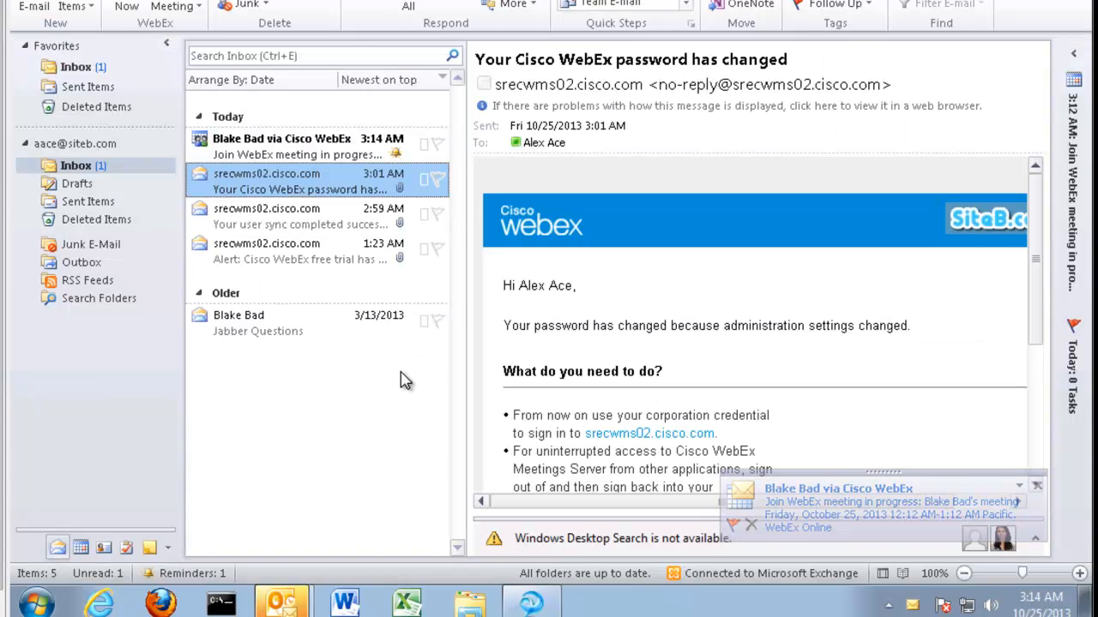
Accept the WebEx invitation without editing a response, dismiss its reminder, and join the meeting
click(283, 150)
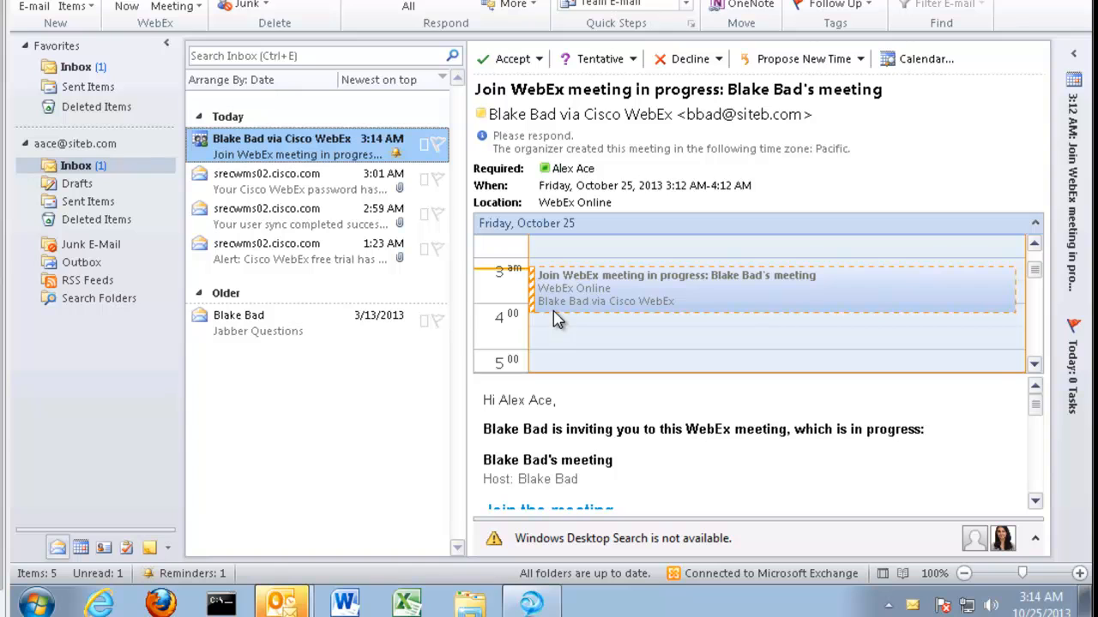
click(538, 60)
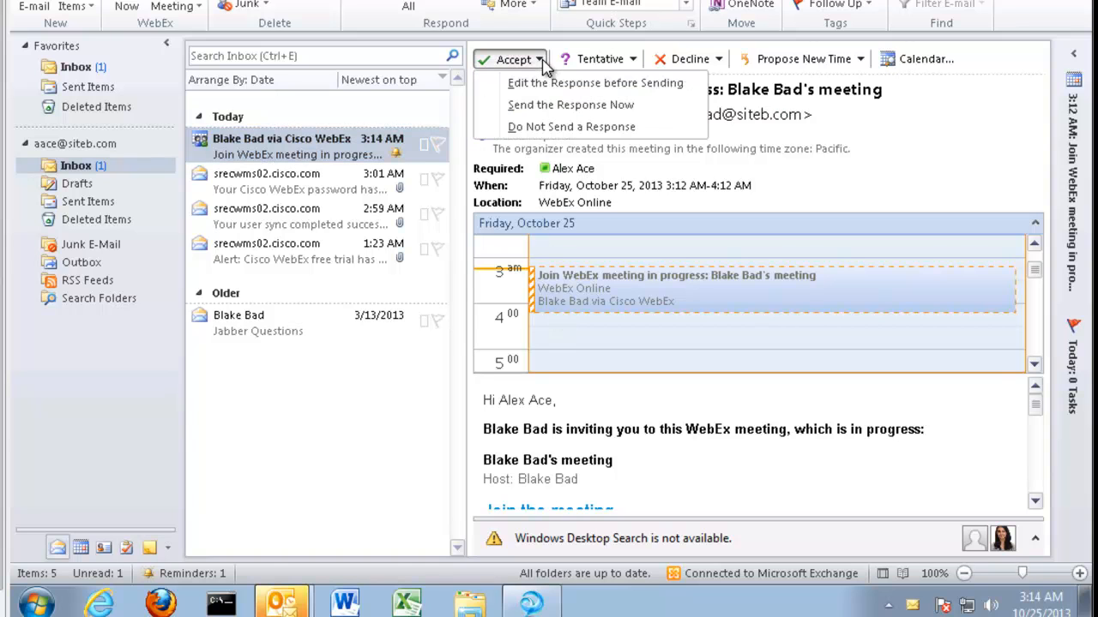
click(566, 105)
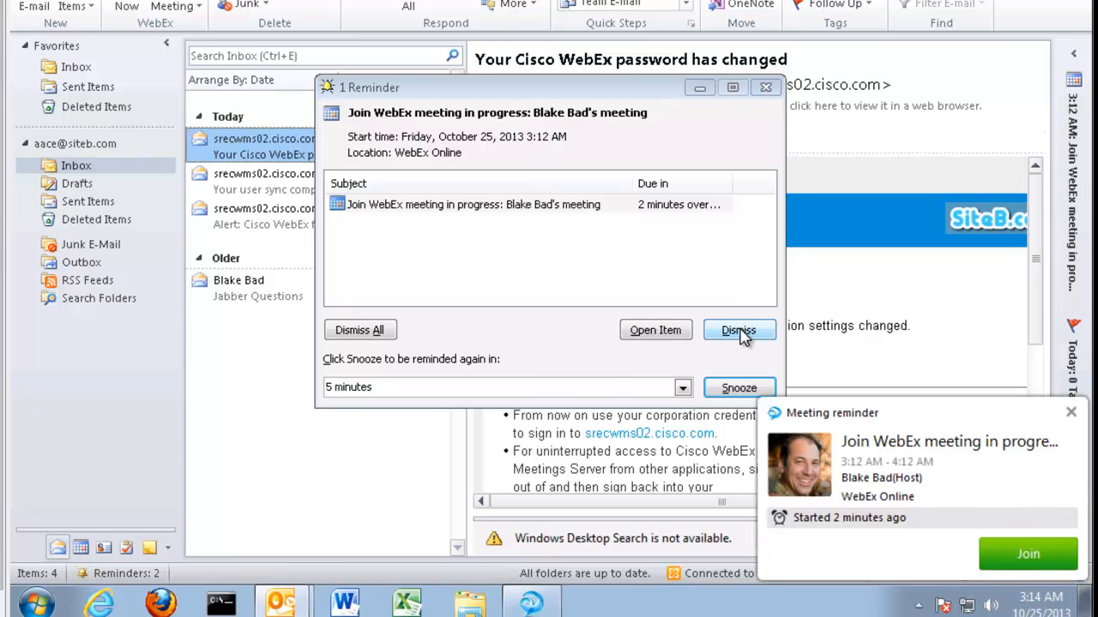
click(739, 331)
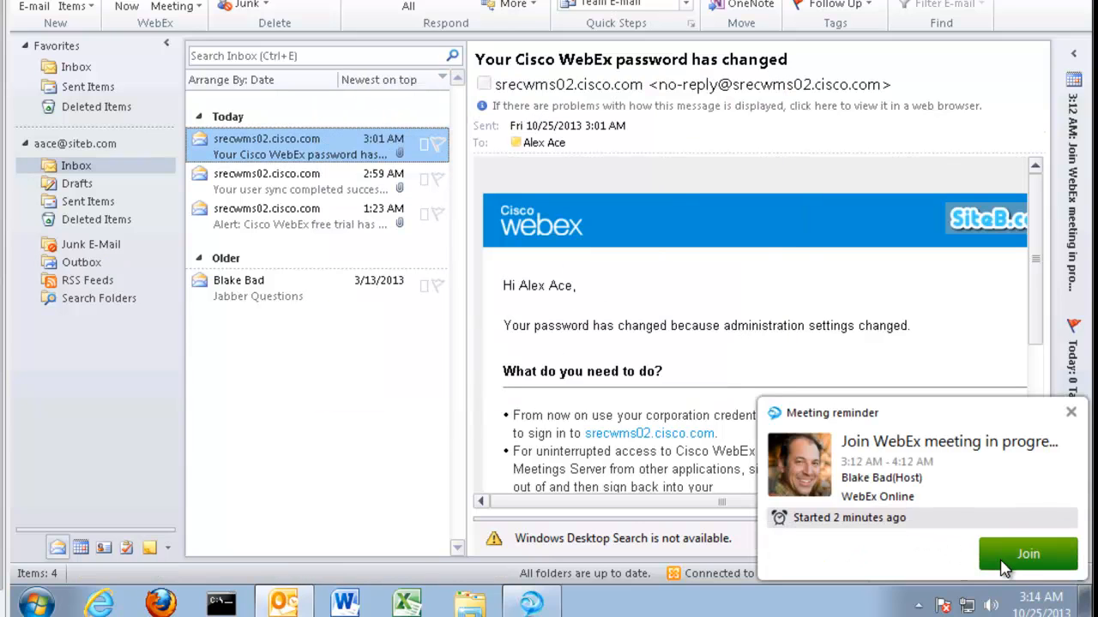
click(1028, 555)
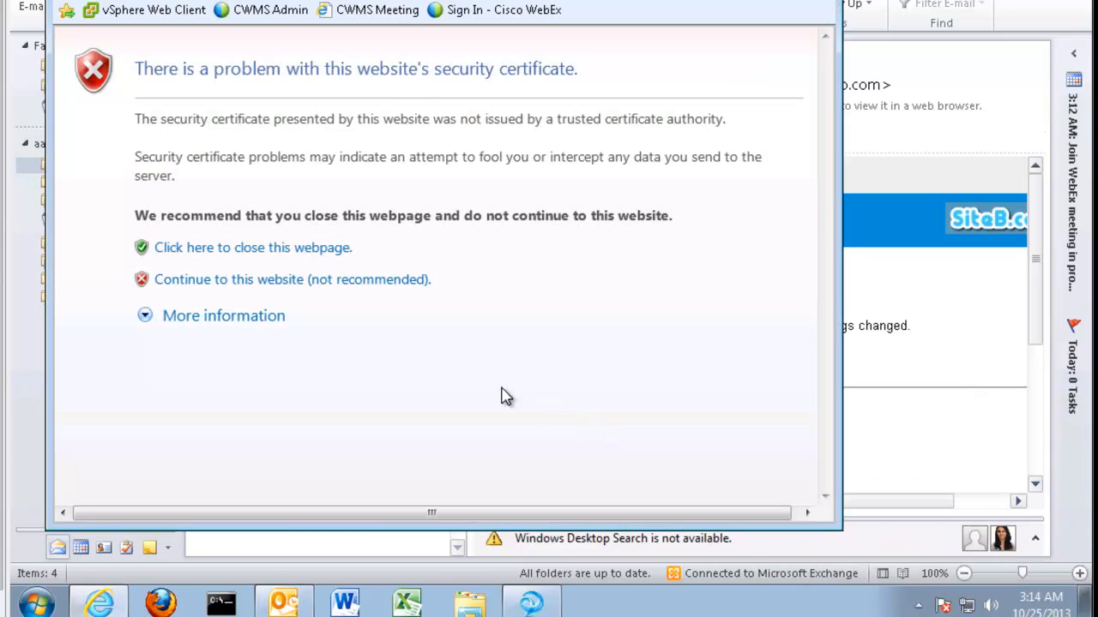
Continue past the certificate warning, maximize the browser, and fill in the attendee's name and email
click(245, 279)
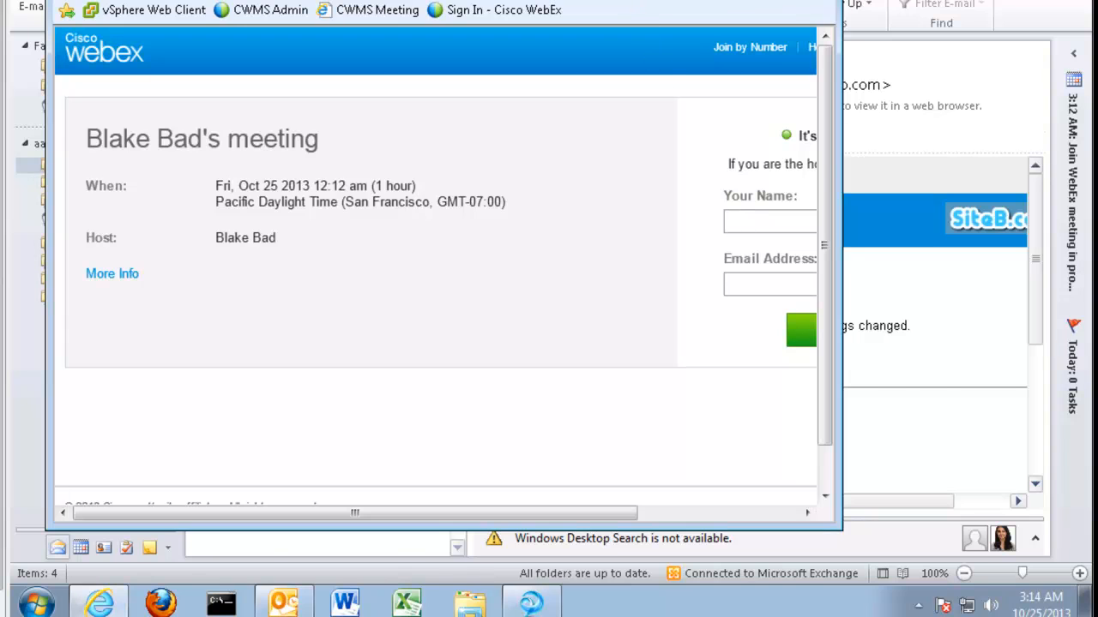
double_click(636, 12)
click(770, 178)
text(A)
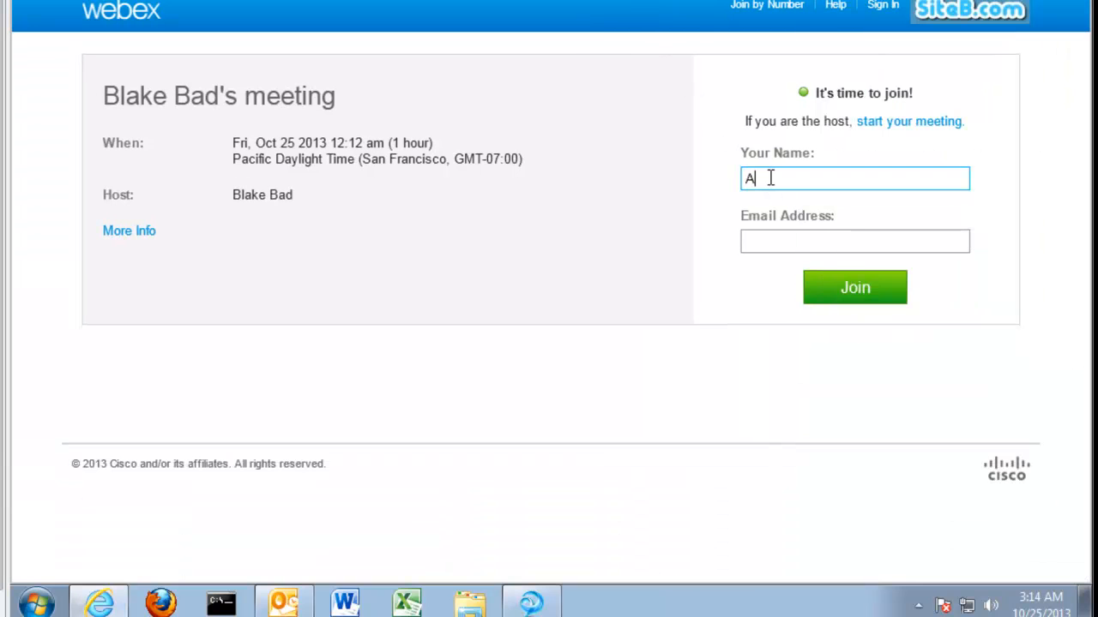
text(lex Ace)
key(Tab)
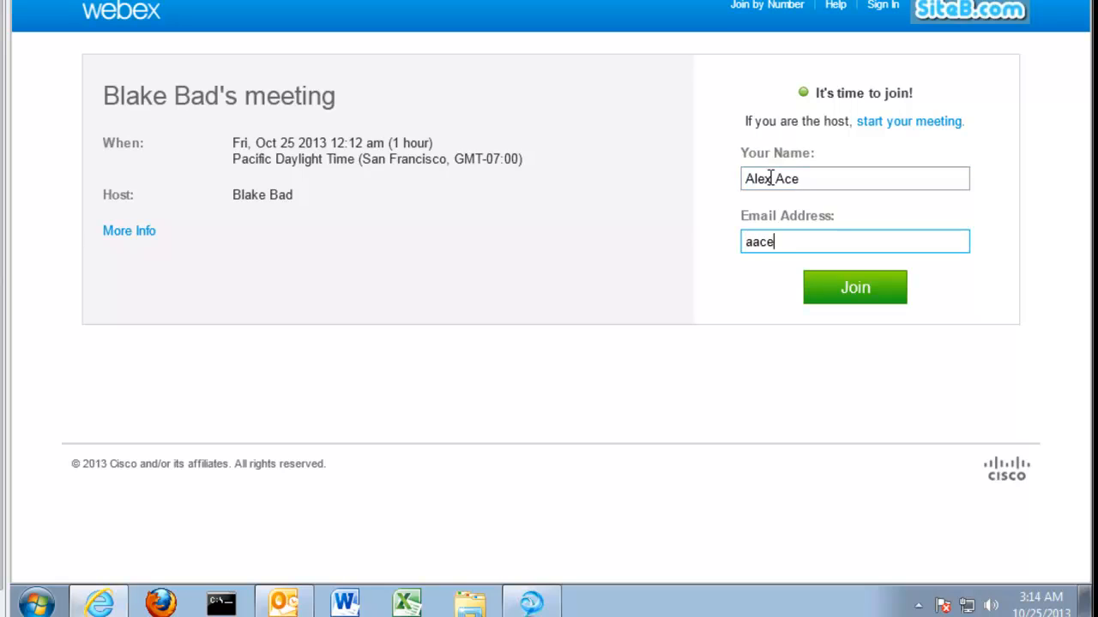
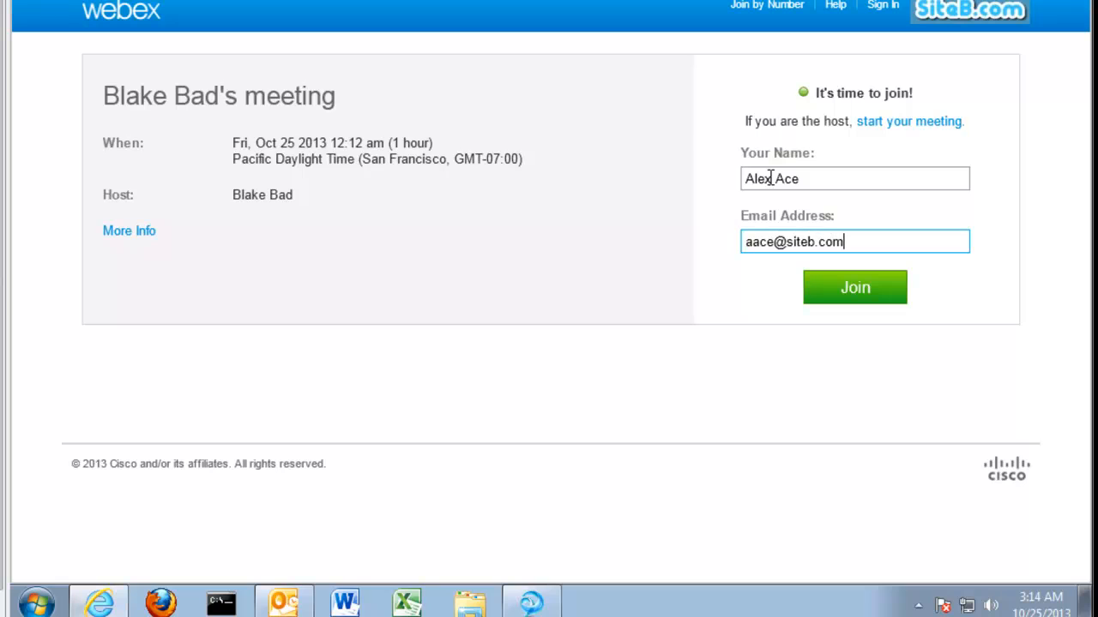
Join the meeting and sign in with the attendee's account password
click(843, 298)
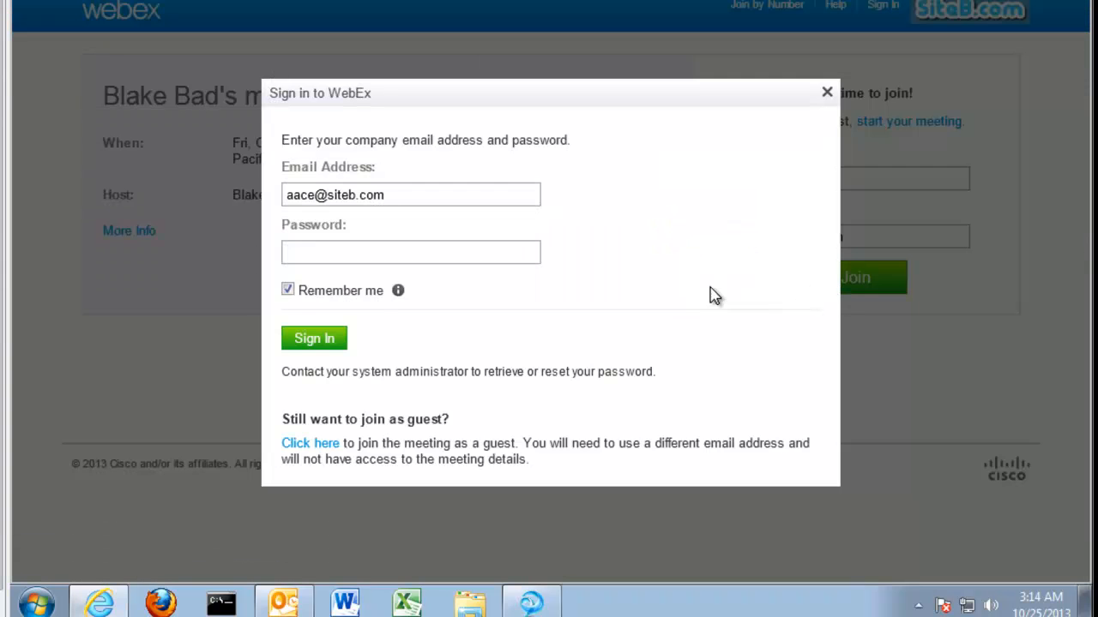
click(384, 252)
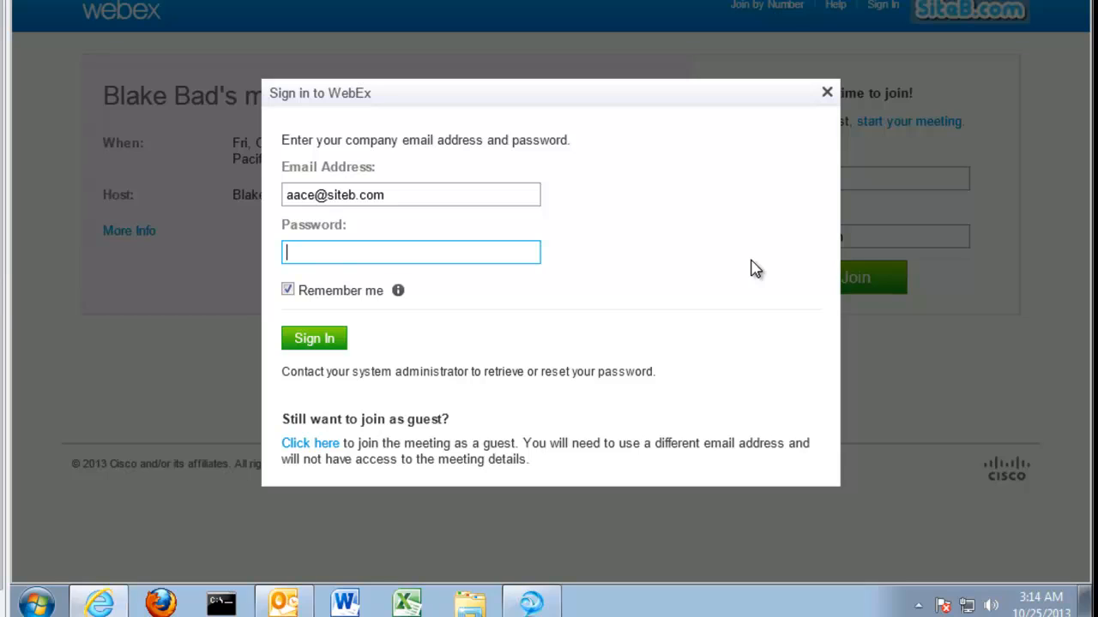
text(********)
click(319, 345)
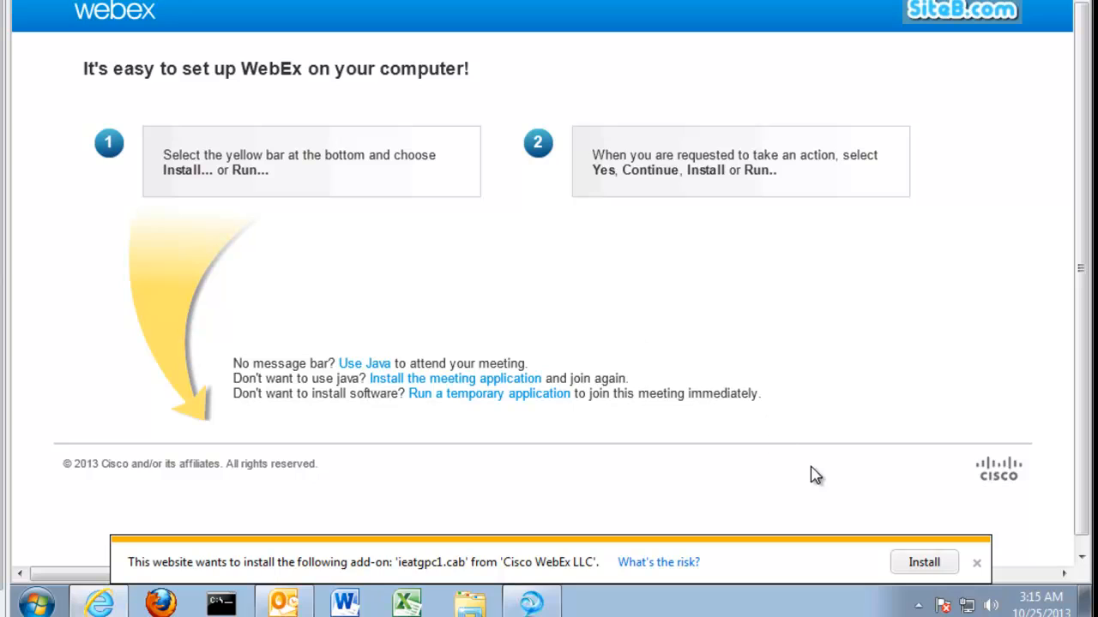
Install the WebEx meeting add-on, allow it in User Account Control, and accept both certificate alerts
click(923, 564)
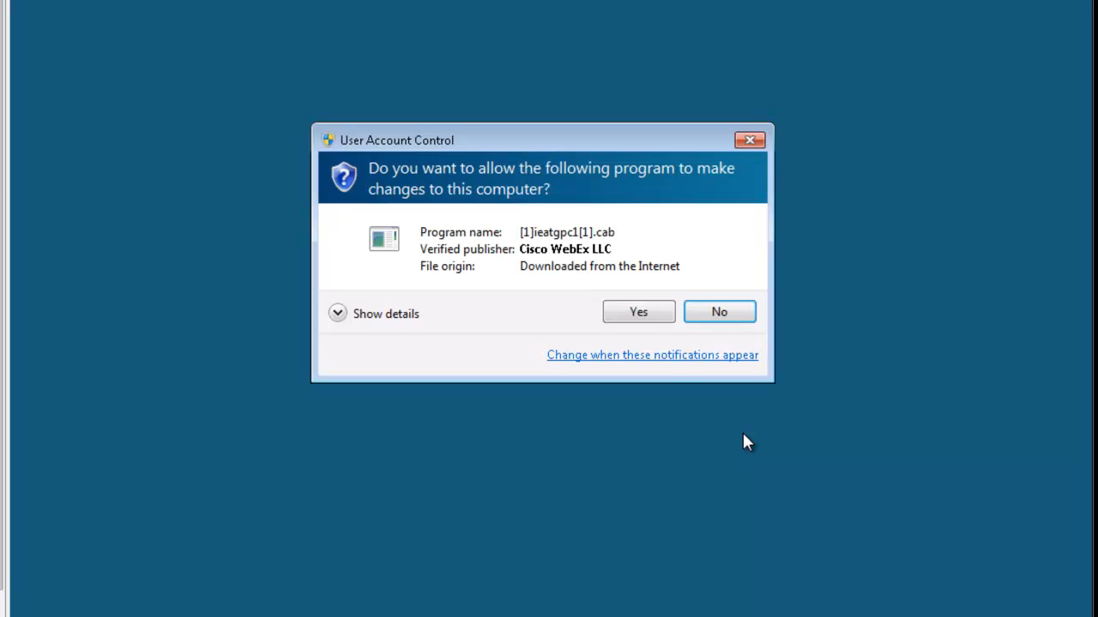
click(635, 314)
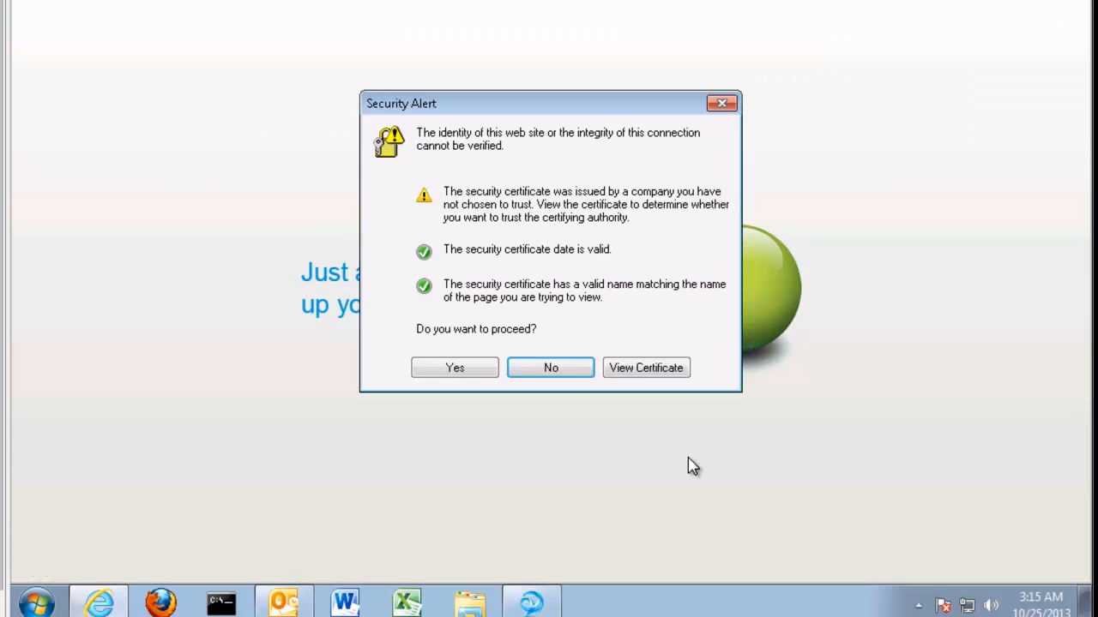
click(473, 371)
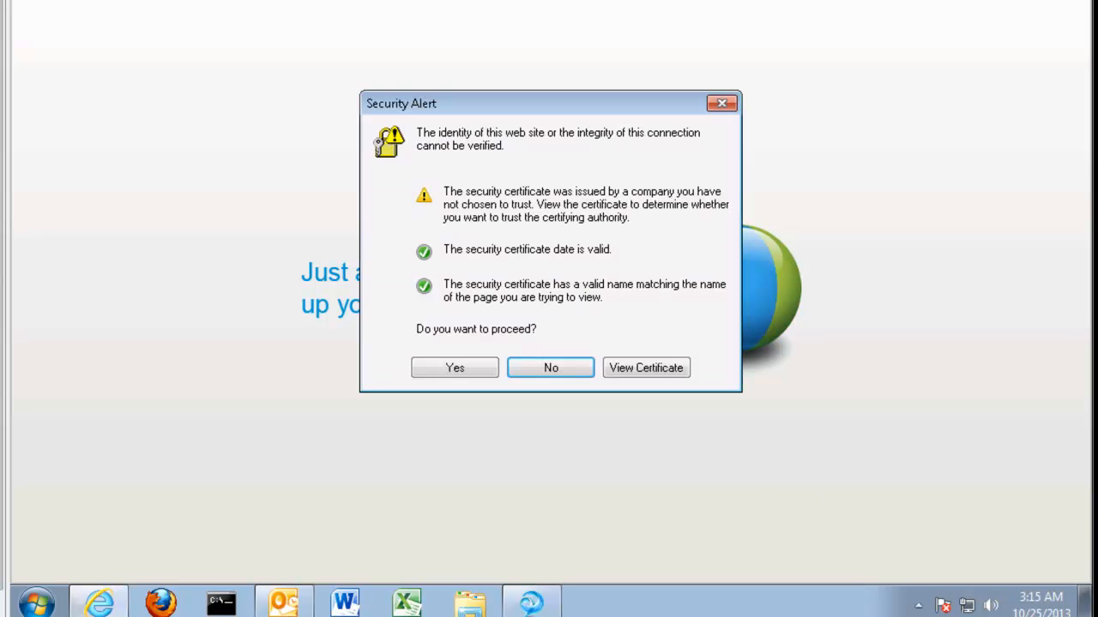
click(454, 369)
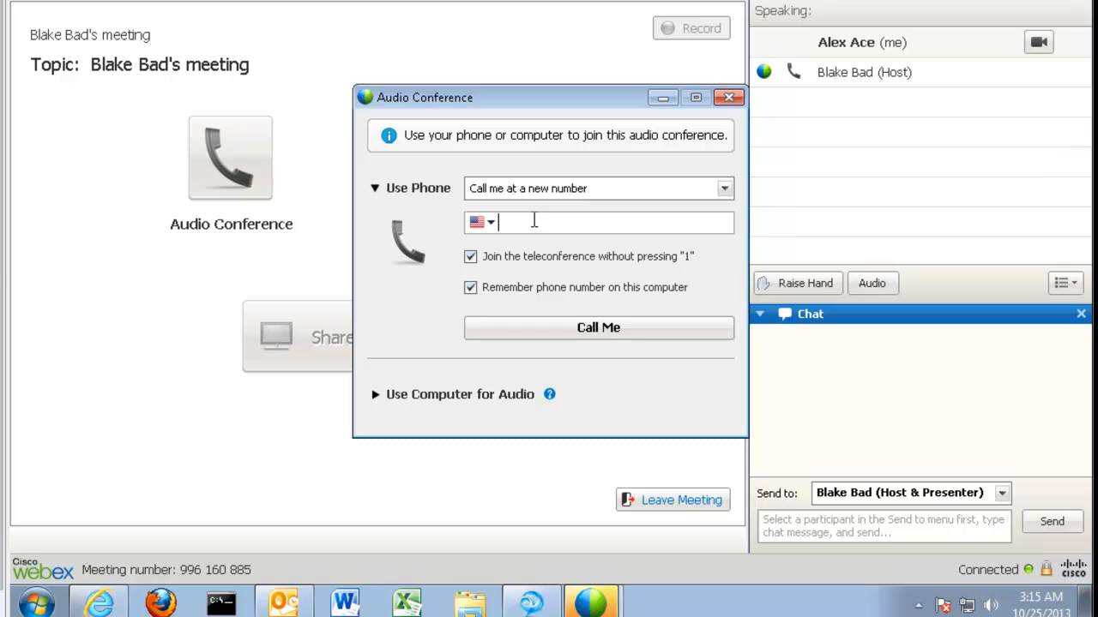
Enter the attendee's phone number for a callback, answer WebEx's call, and raise the call volume
text(408) 5)
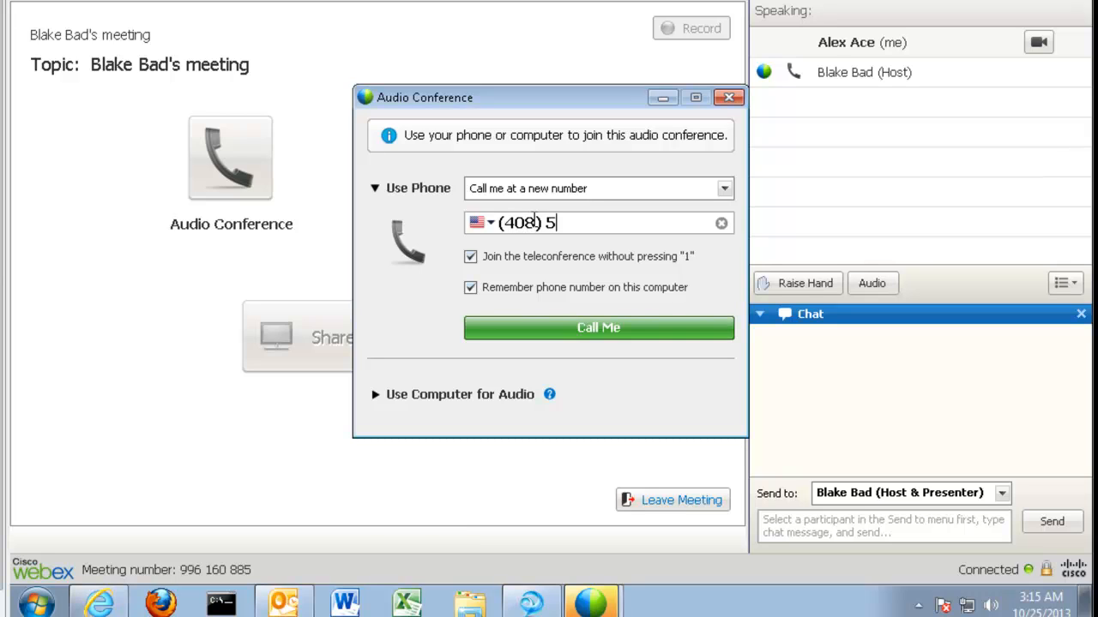
text(55-2001)
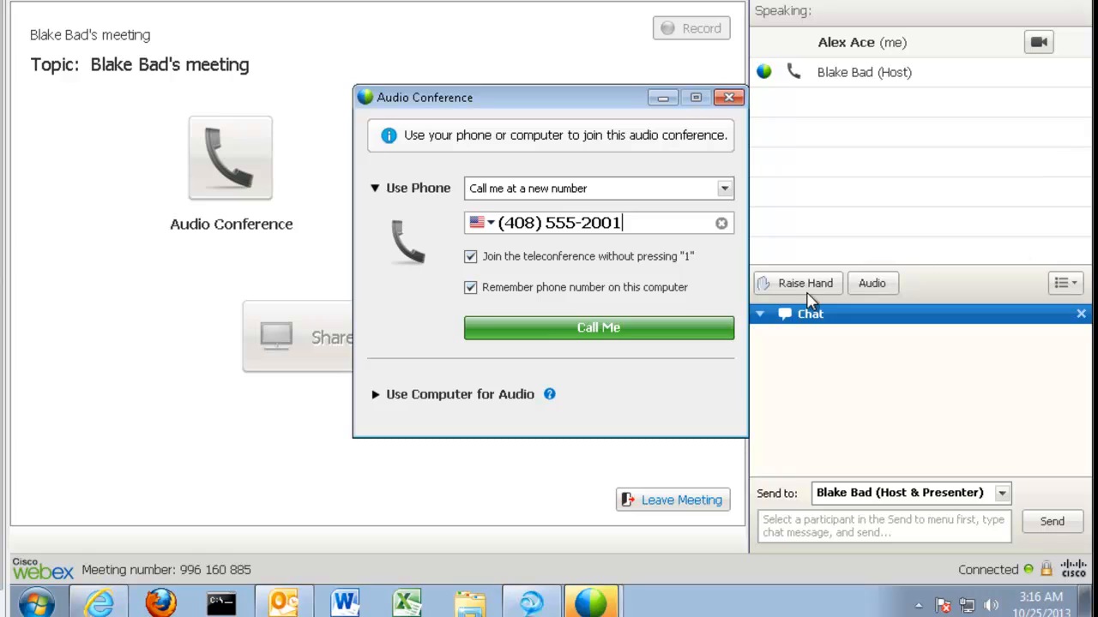
click(599, 335)
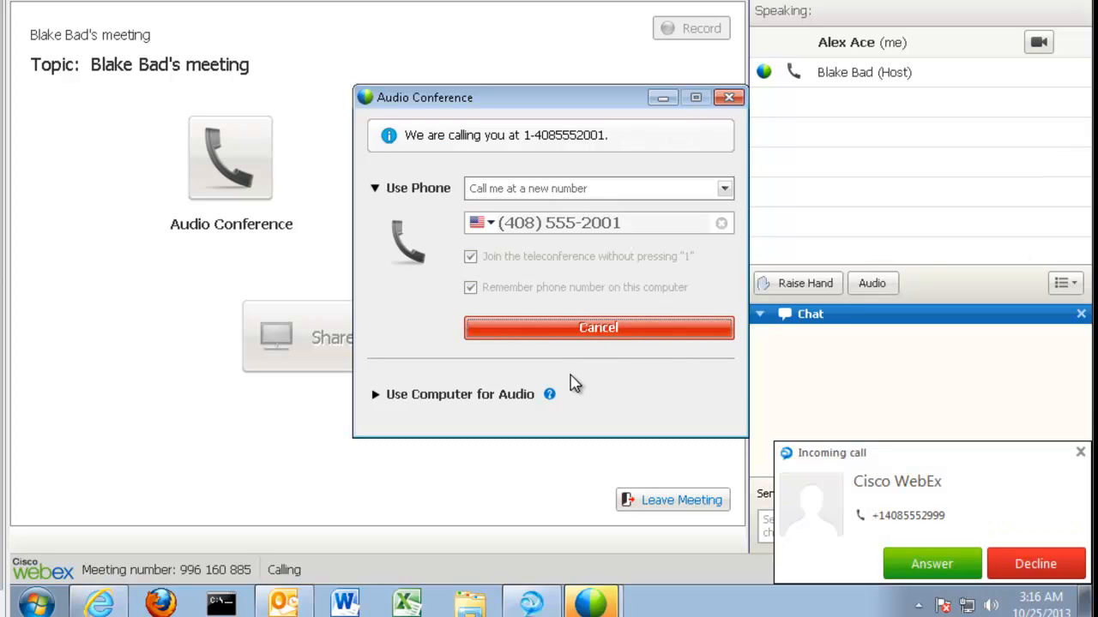
click(943, 571)
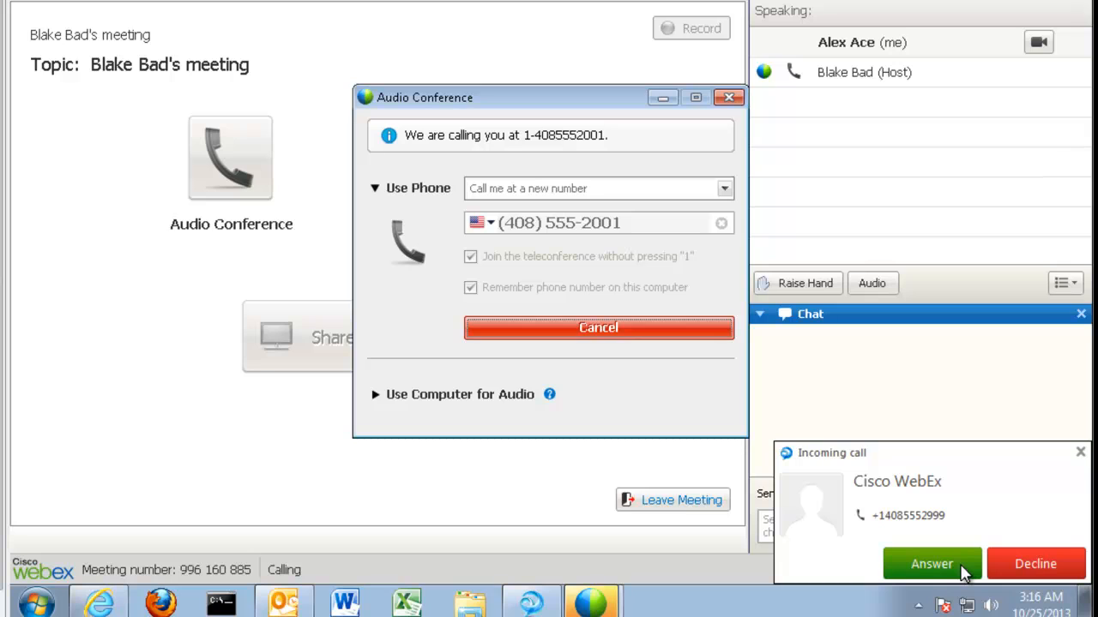
click(965, 573)
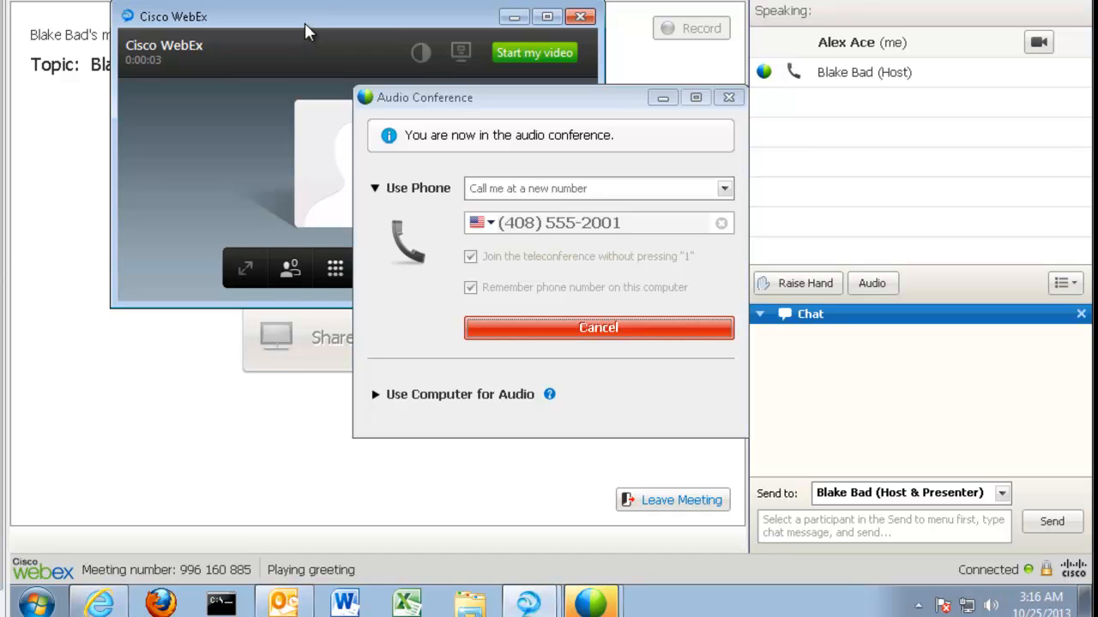
key(XF86AudioRaiseVolume)
key(XF86AudioRaiseVolume)
key(XF86AudioRaiseVolume)
key(XF86AudioRaiseVolume)
key(XF86AudioRaiseVolume)
key(XF86AudioRaiseVolume)
key(XF86AudioRaiseVolume)
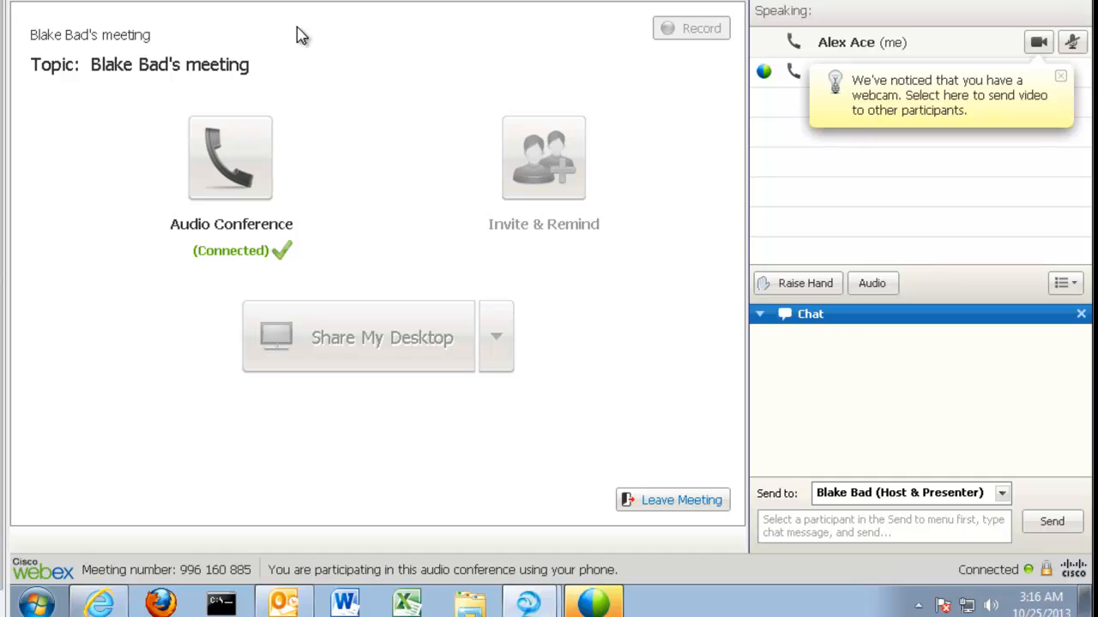
Turn on webcam video for both the attendee and the host from the participant list
click(1038, 45)
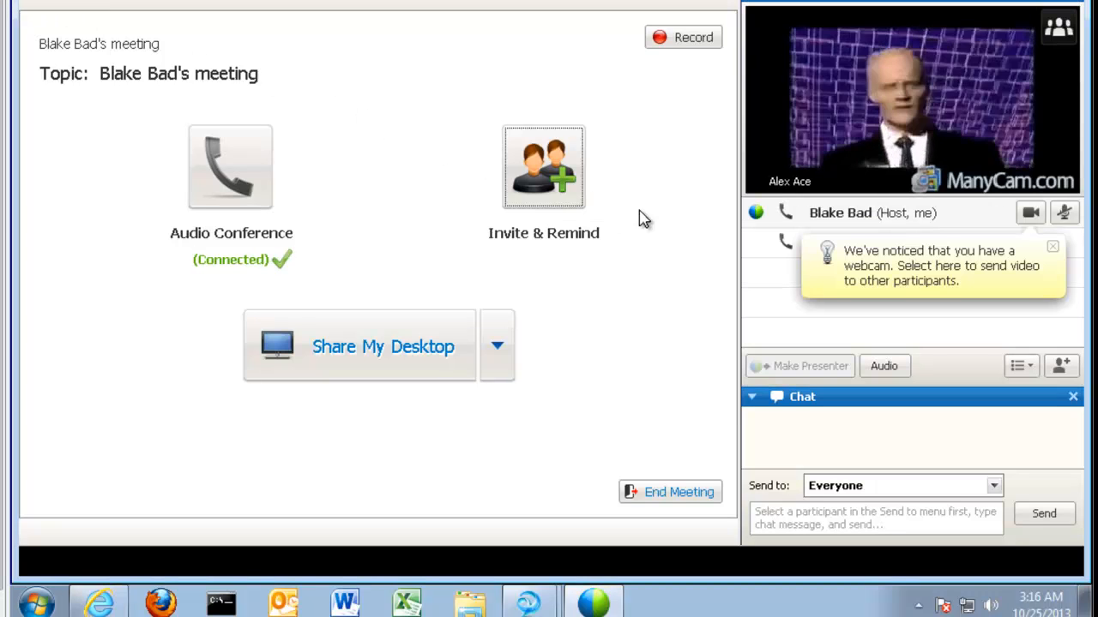
click(1028, 218)
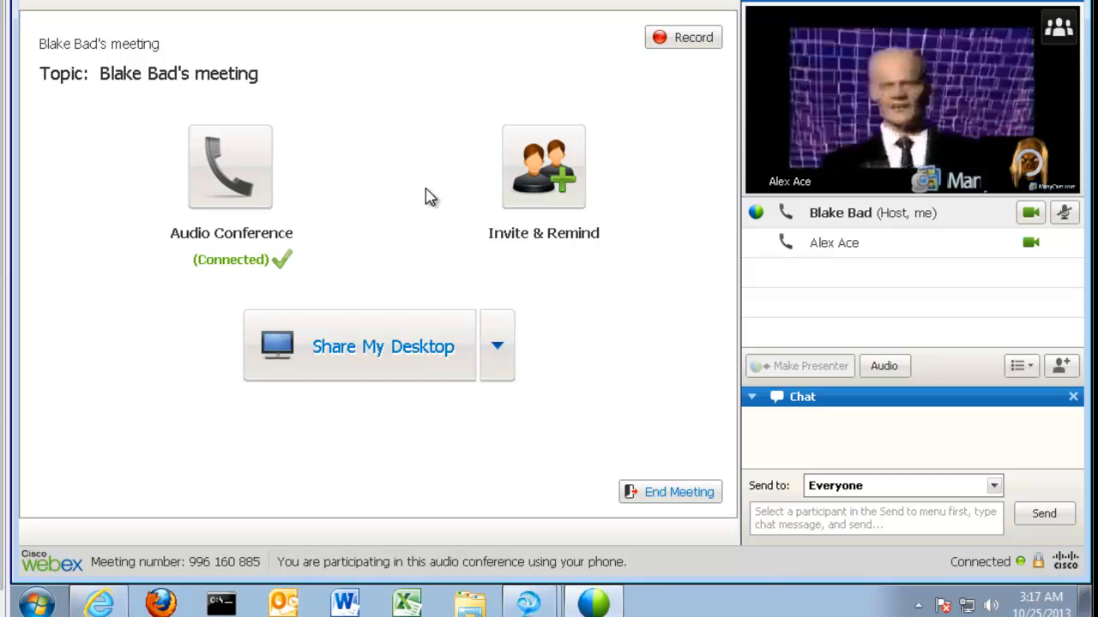
click(3, 128)
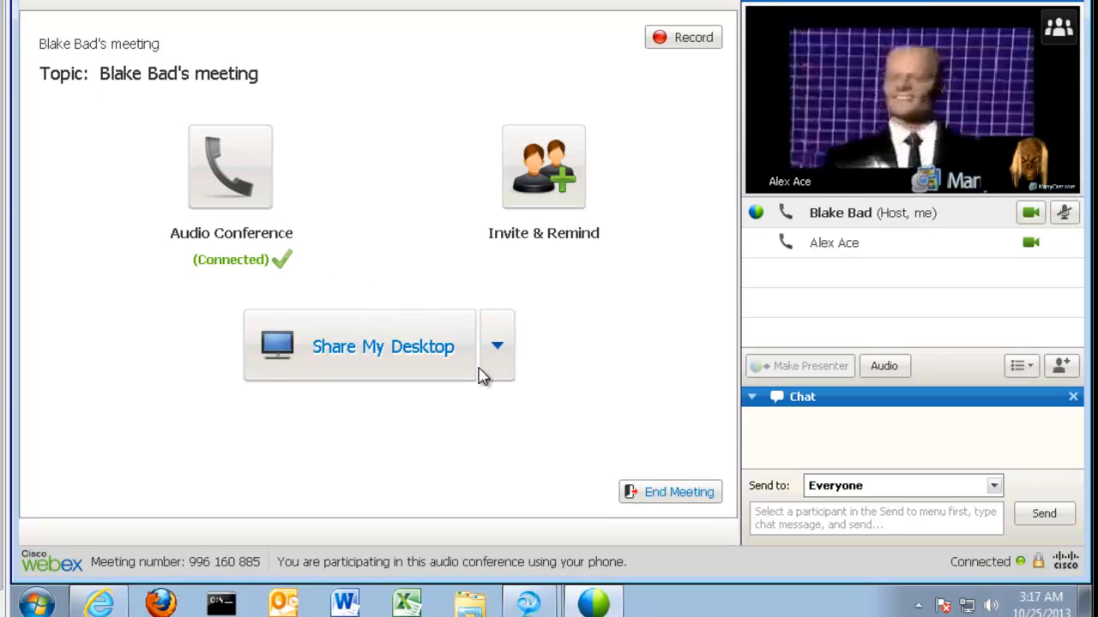
End the current meeting for all participants, then join meeting 993 387 776 from its details page
click(681, 495)
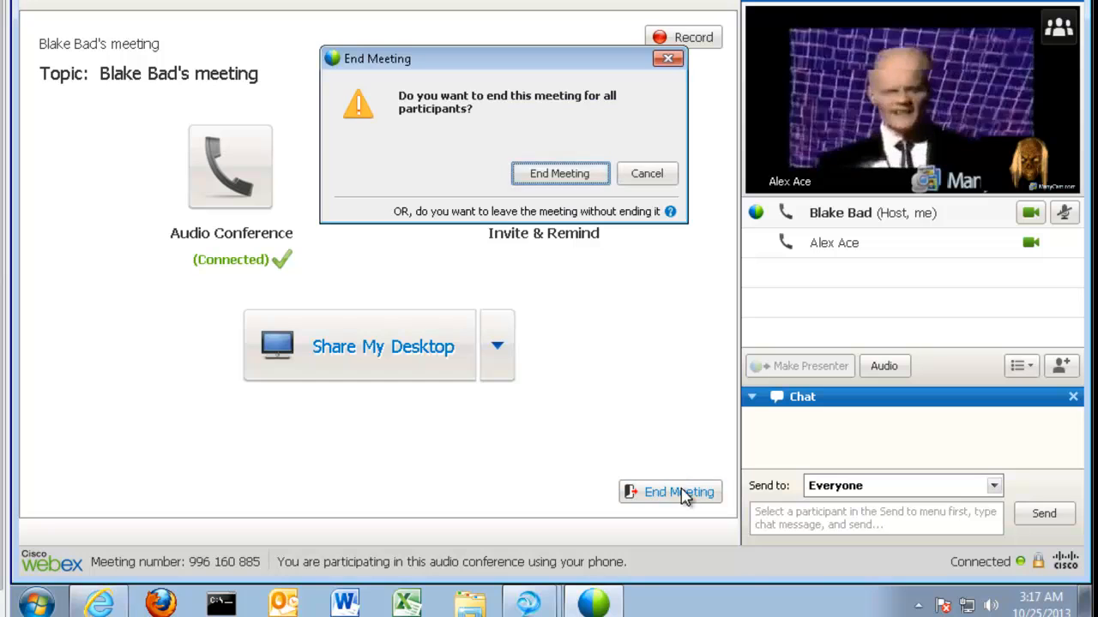
click(549, 179)
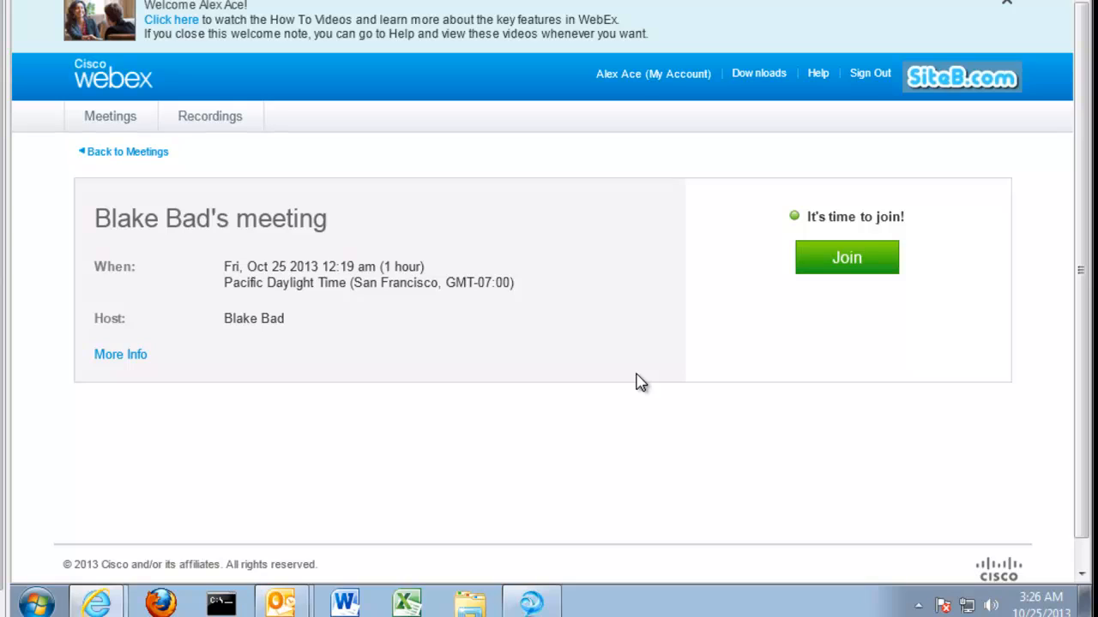
click(832, 261)
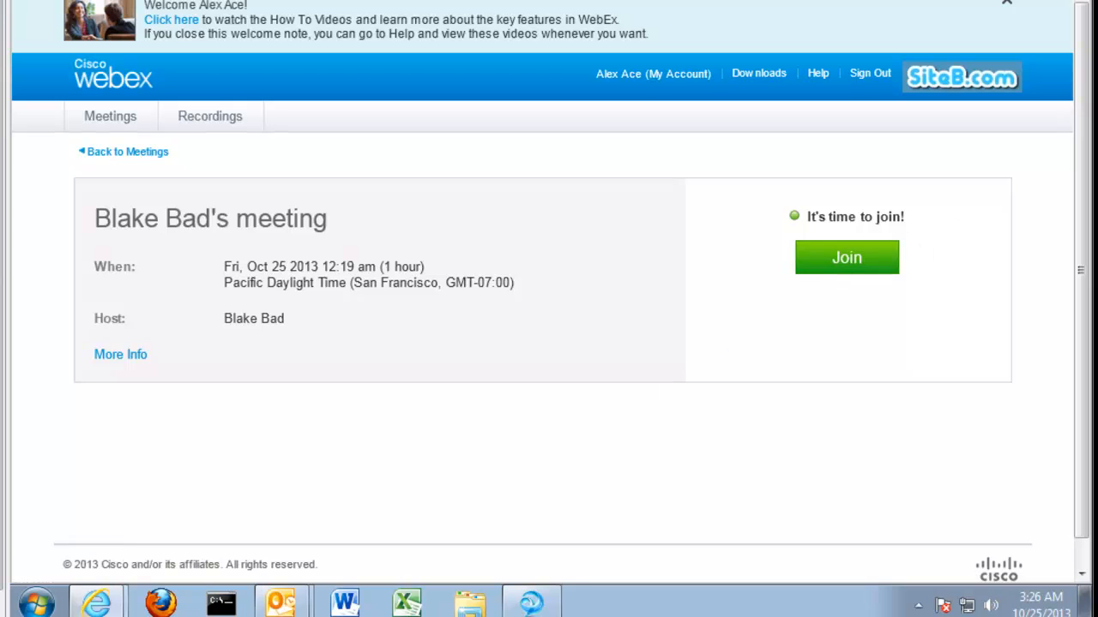
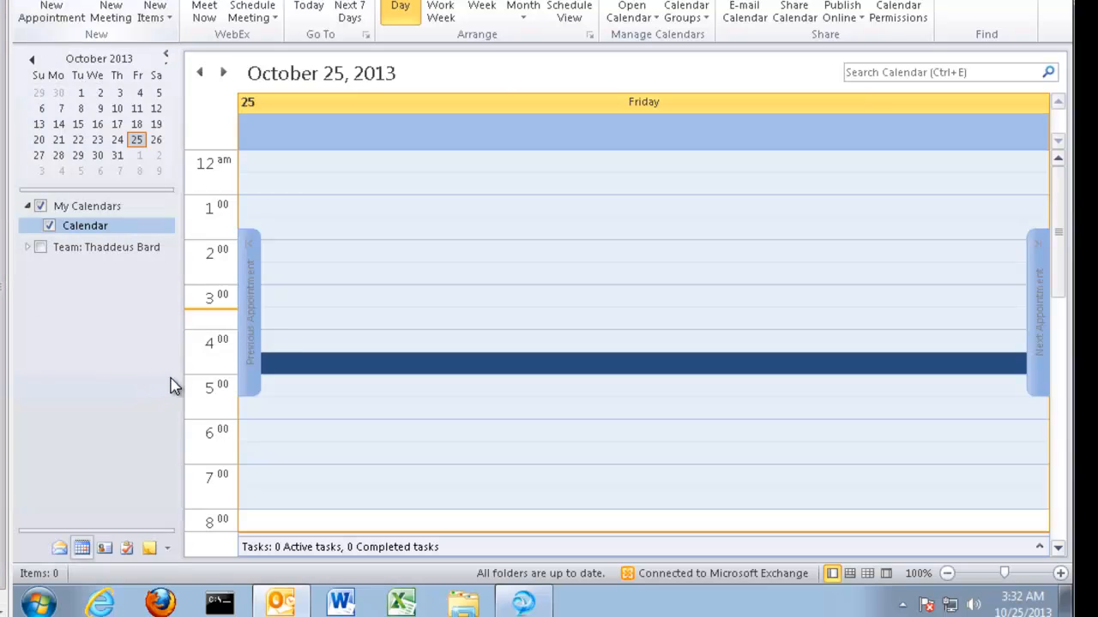
Create a 3:30–5:30 AM appointment 'Siteb Sales Meeting' at 'Web Ex' and make it a meeting request
click(270, 313)
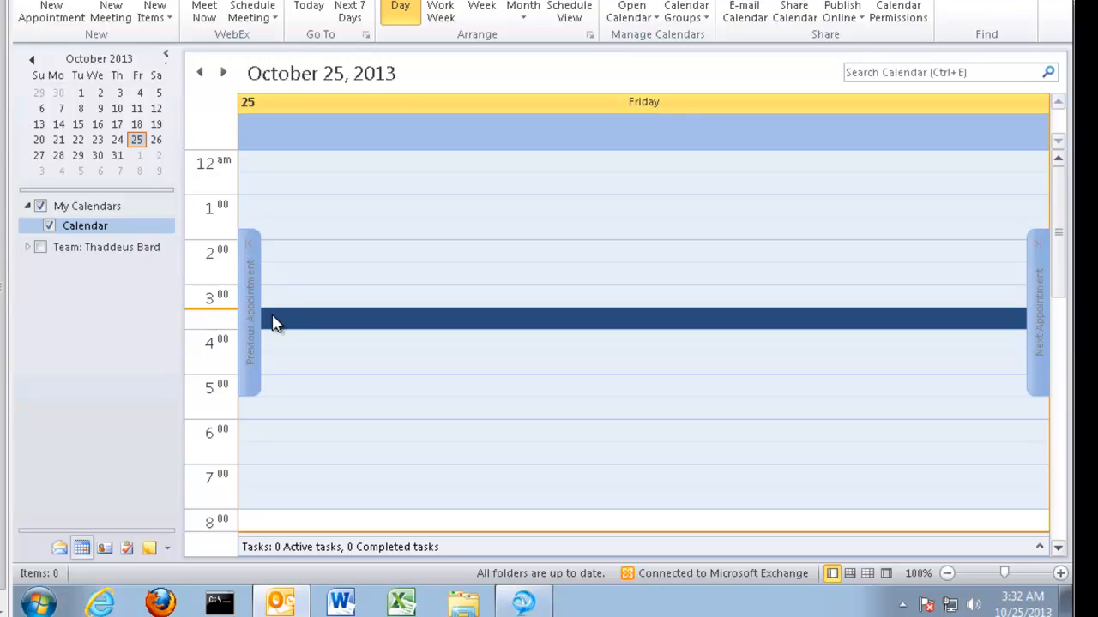
double_click(272, 321)
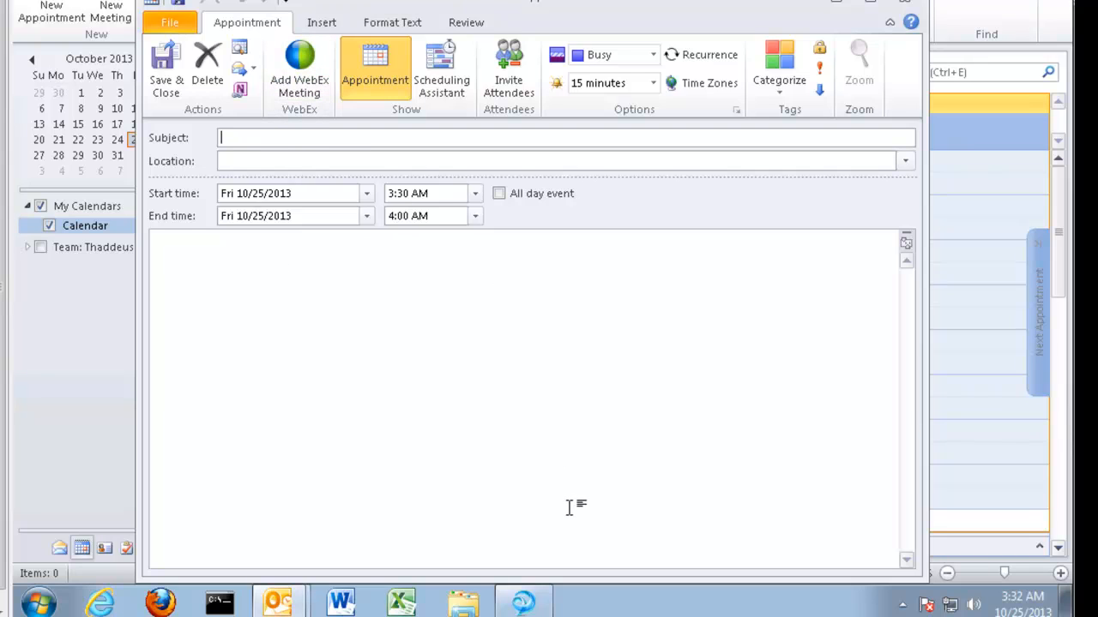
text(Siteb)
text( Sales Meeting)
text(Web Ex)
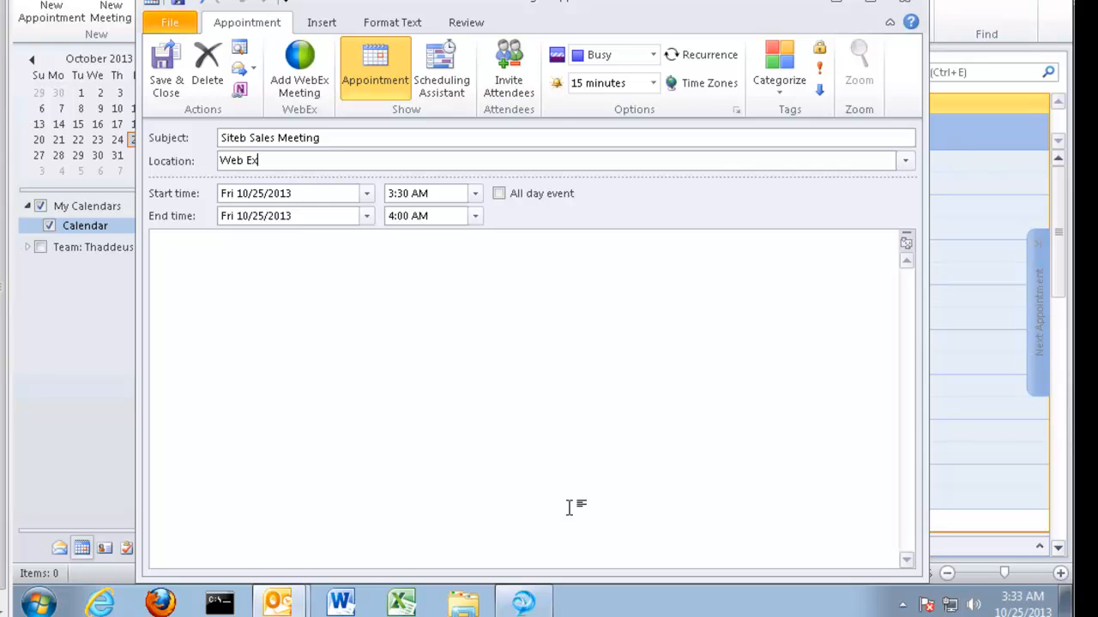
click(476, 220)
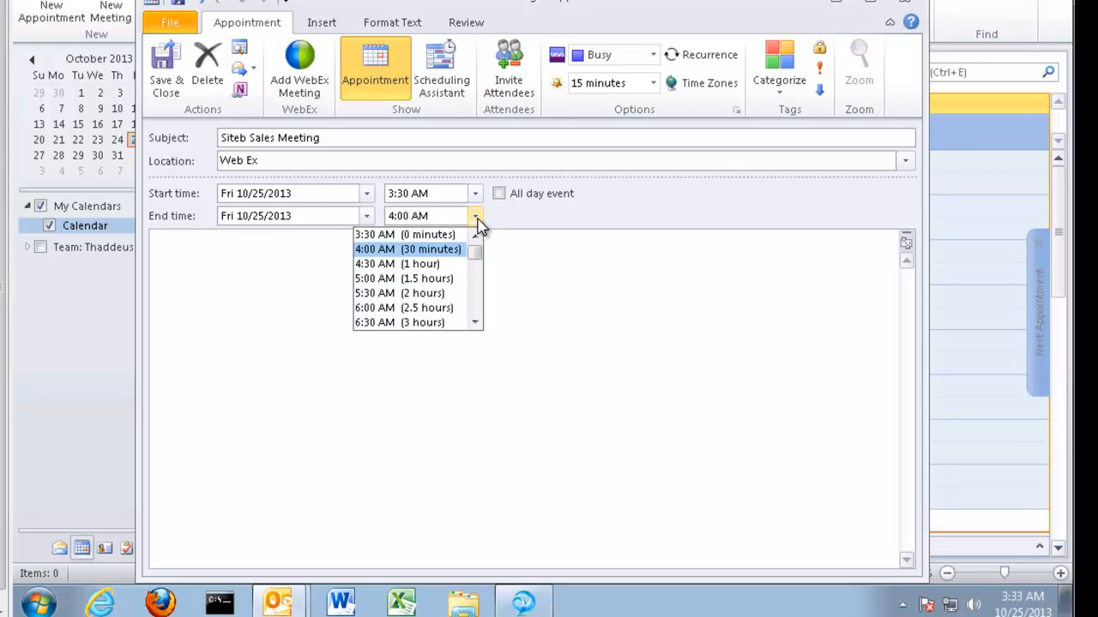
click(441, 292)
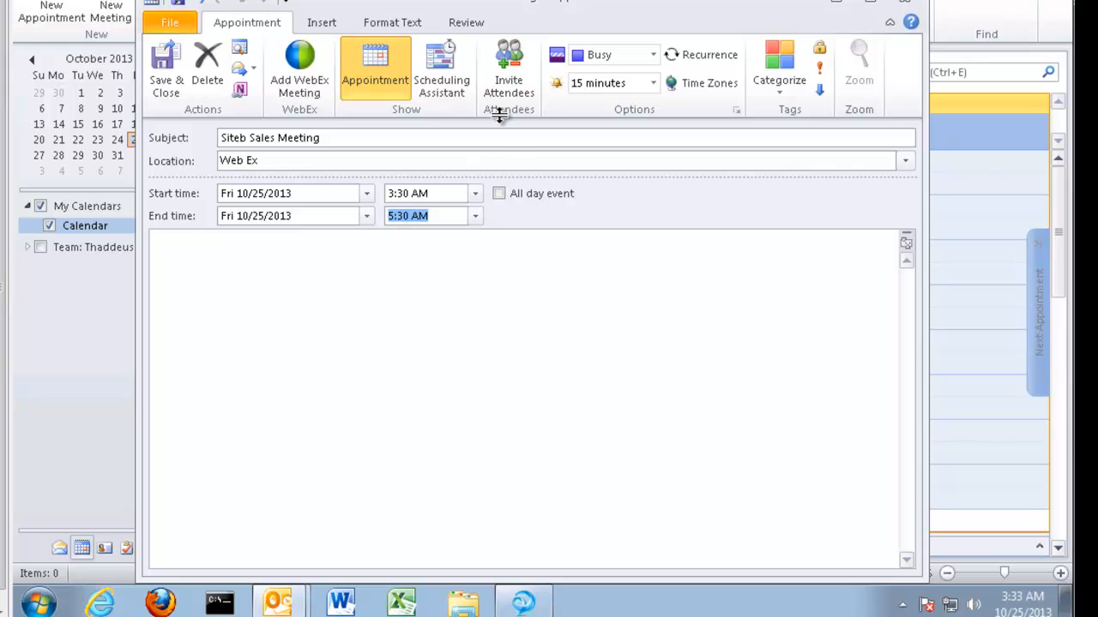
click(507, 89)
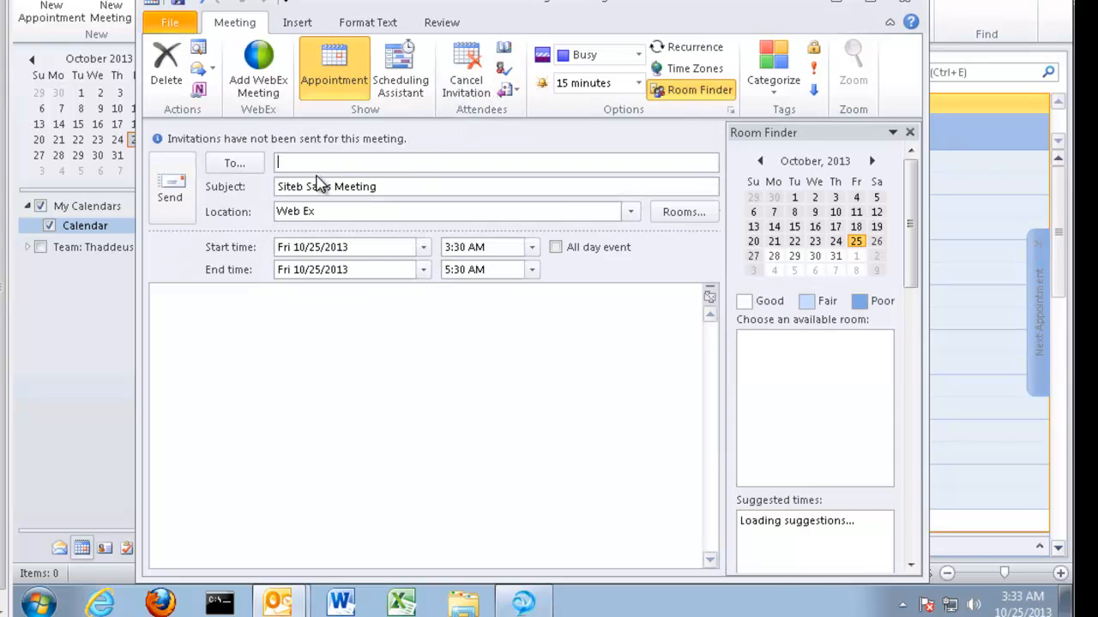
Add the colleague suggested by autocomplete in the To field as the meeting's invitee
text(a)
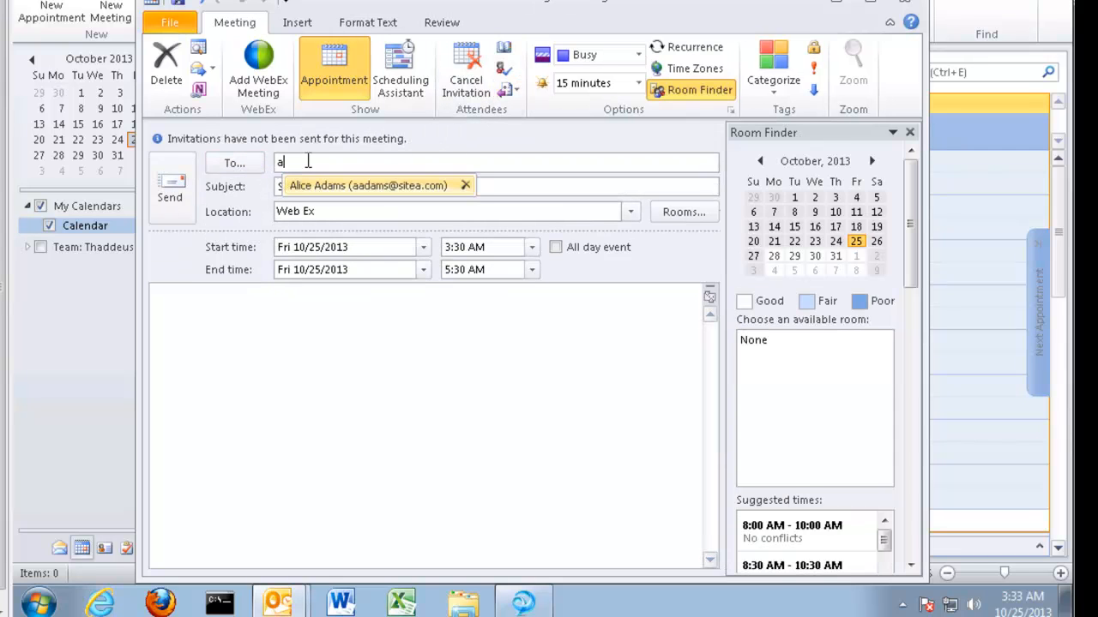
key(BackSpace)
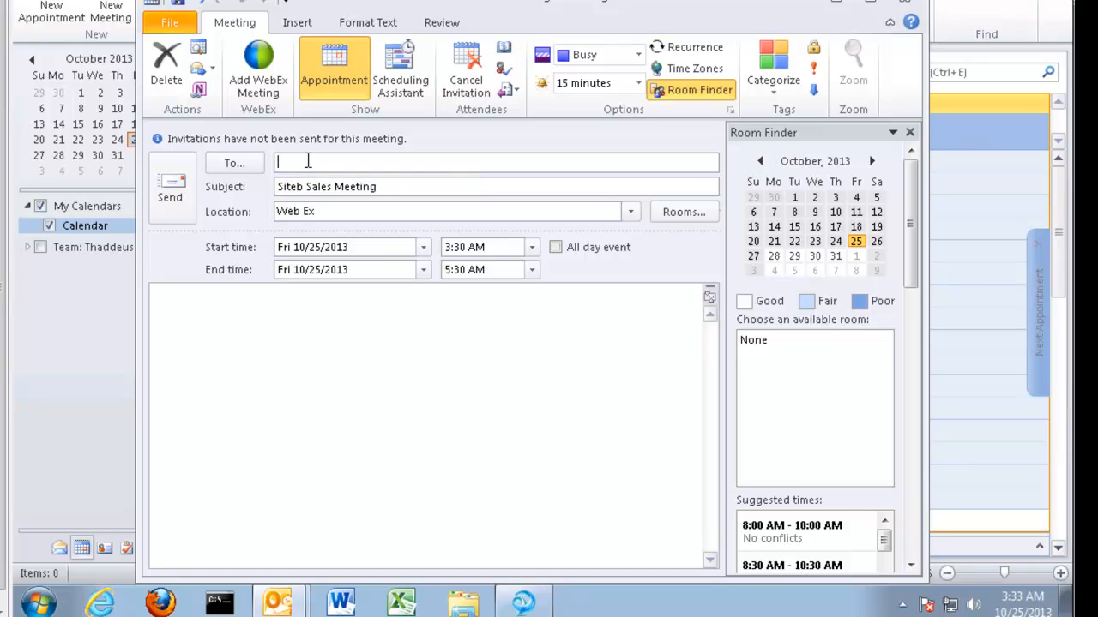
text(bb)
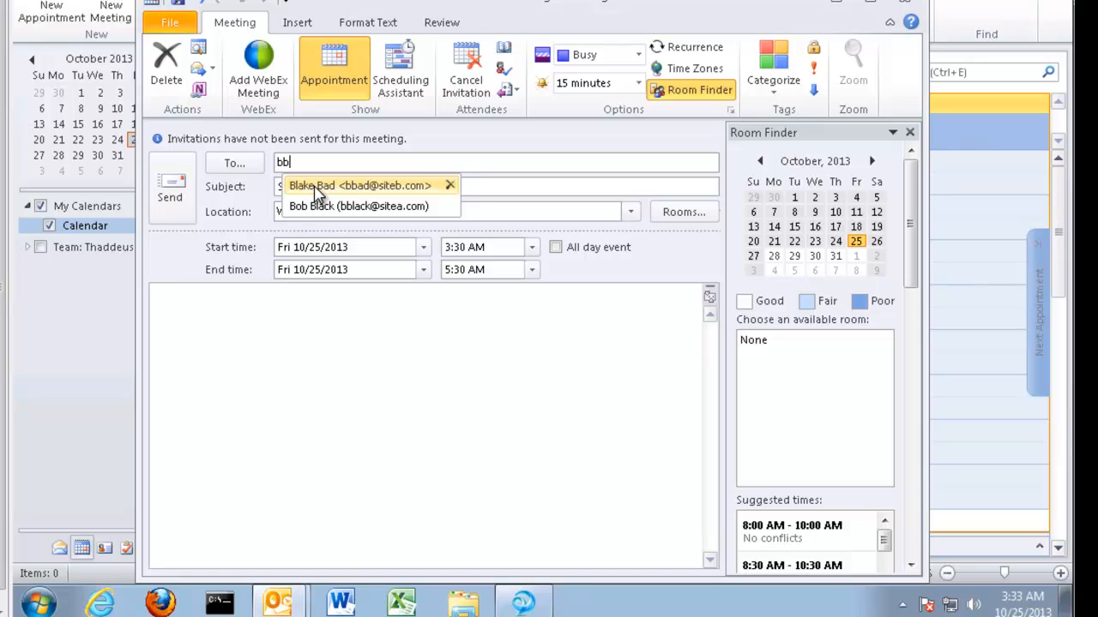
click(316, 188)
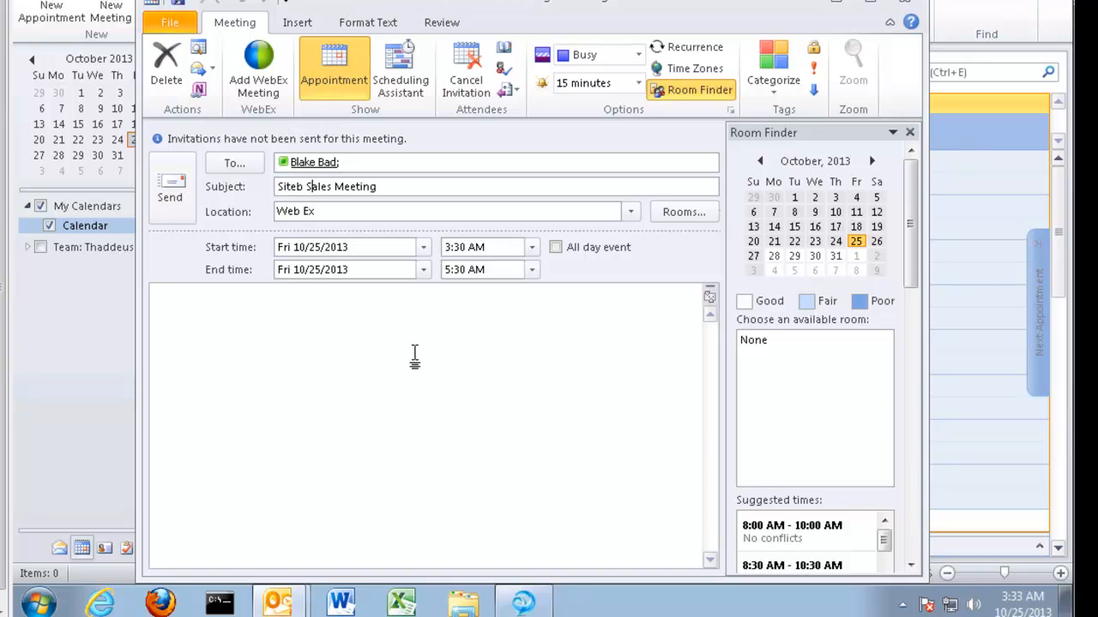
click(782, 86)
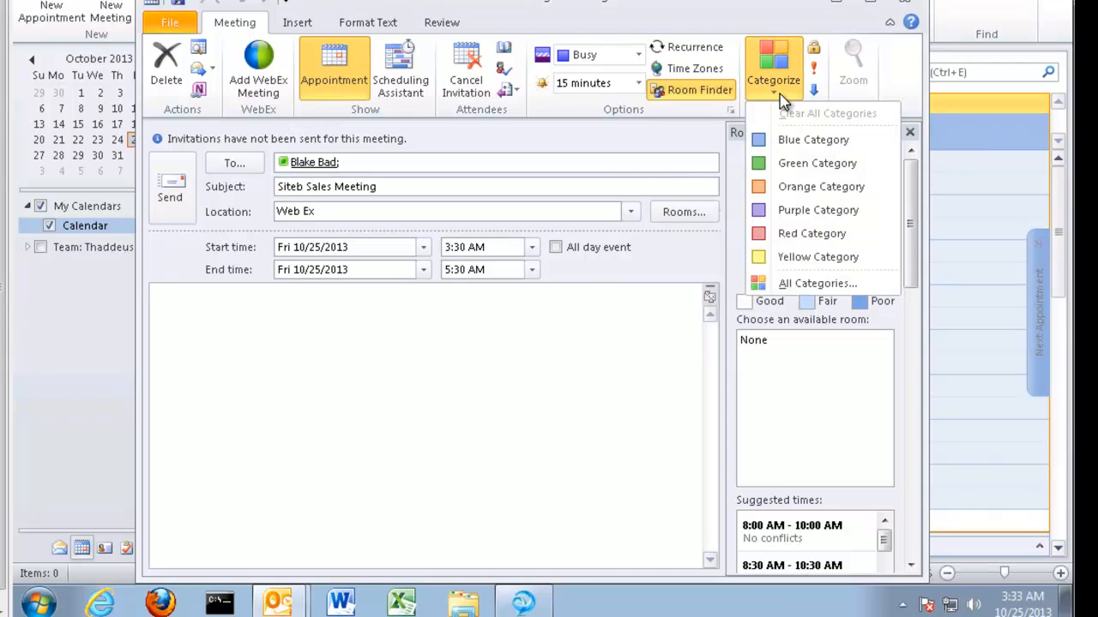
Apply the orange category to the meeting, renaming it 'Sales Meetings'
click(785, 187)
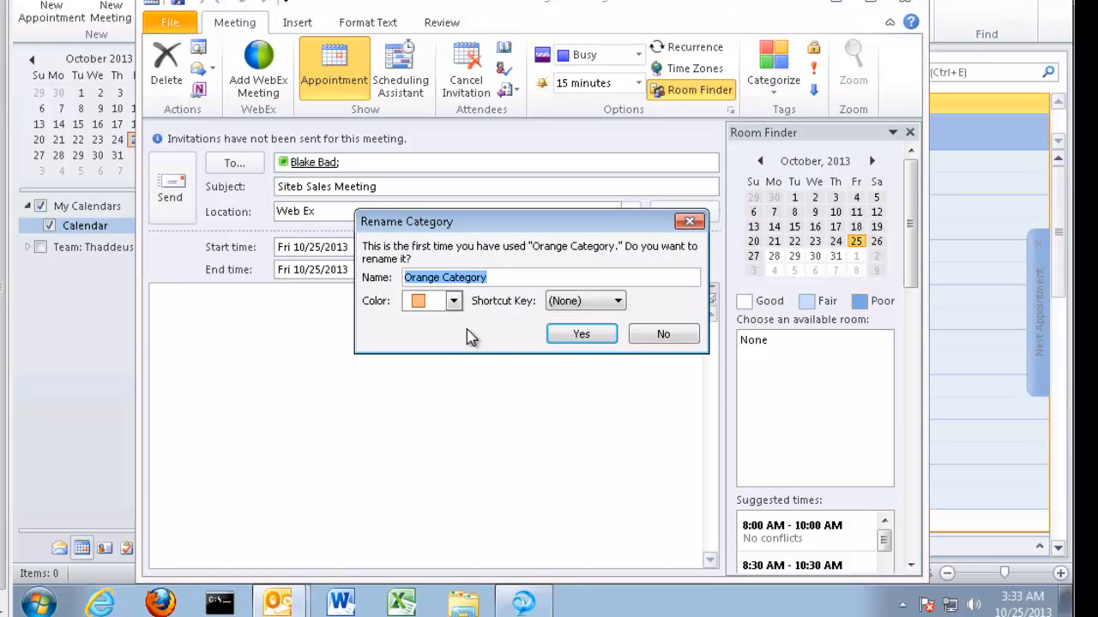
text(Sales Meeti)
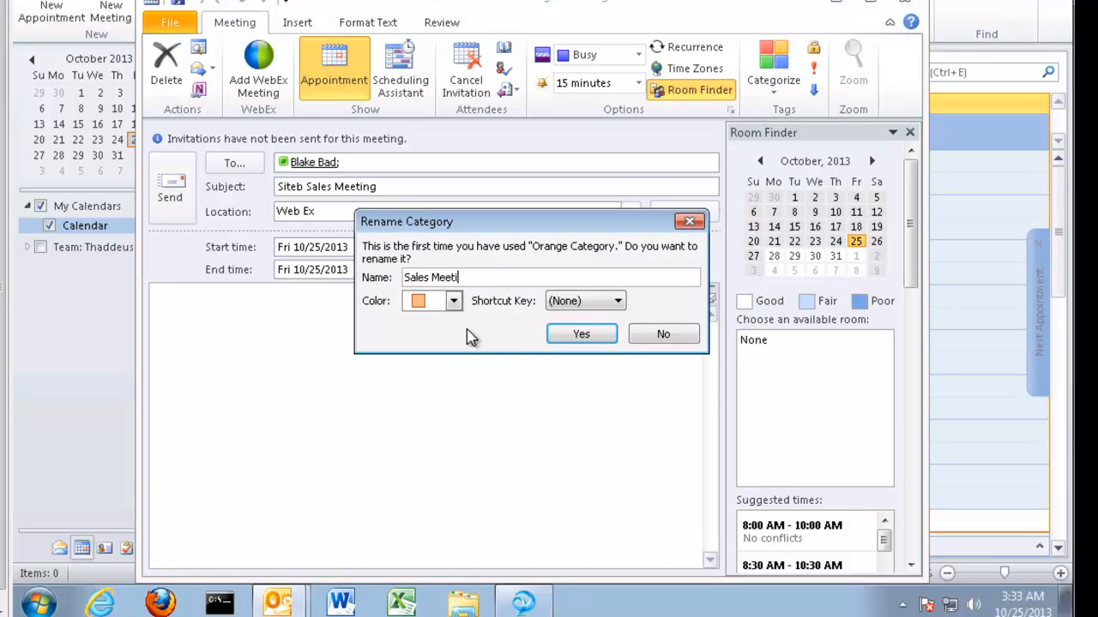
text(ngs)
click(576, 338)
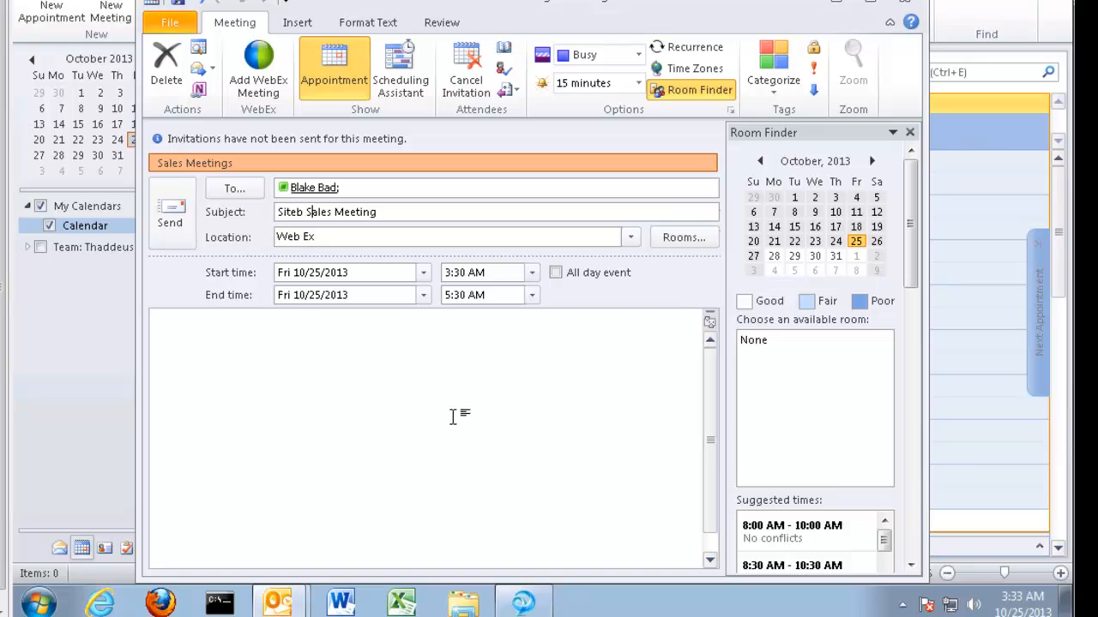
Attach a WebEx meeting protected by a password, with the invitee checked as alternate host
click(257, 94)
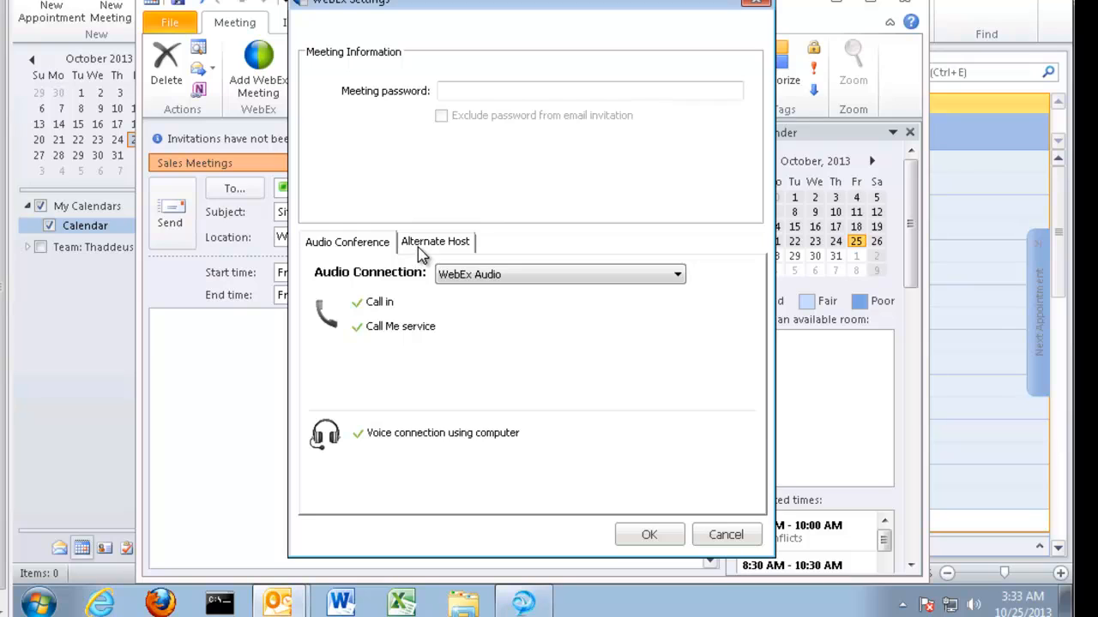
click(465, 90)
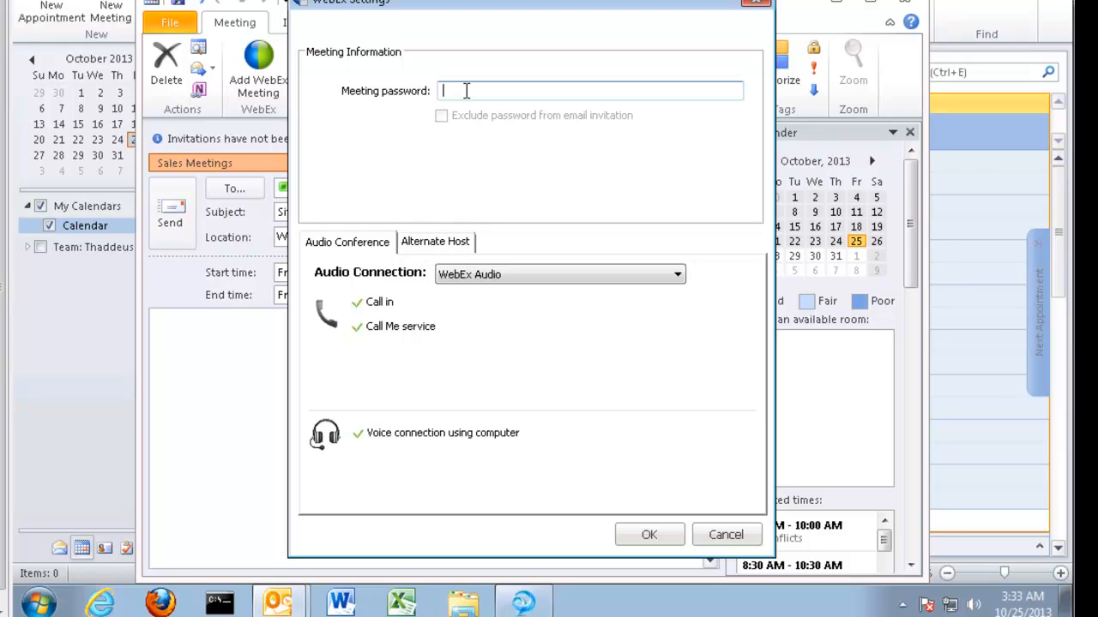
text(12345)
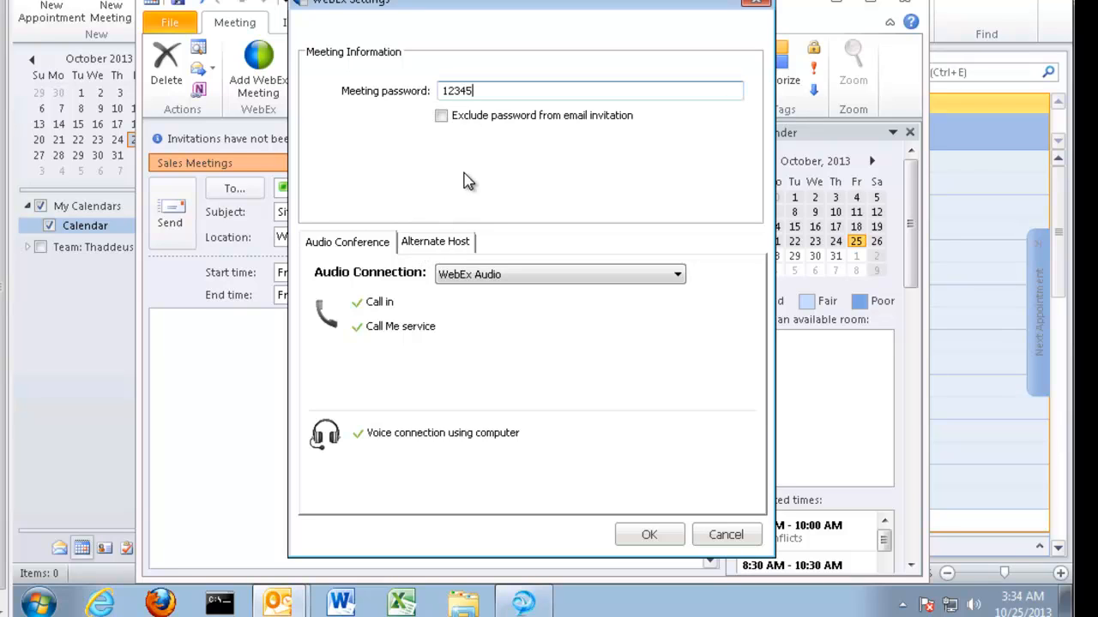
click(448, 249)
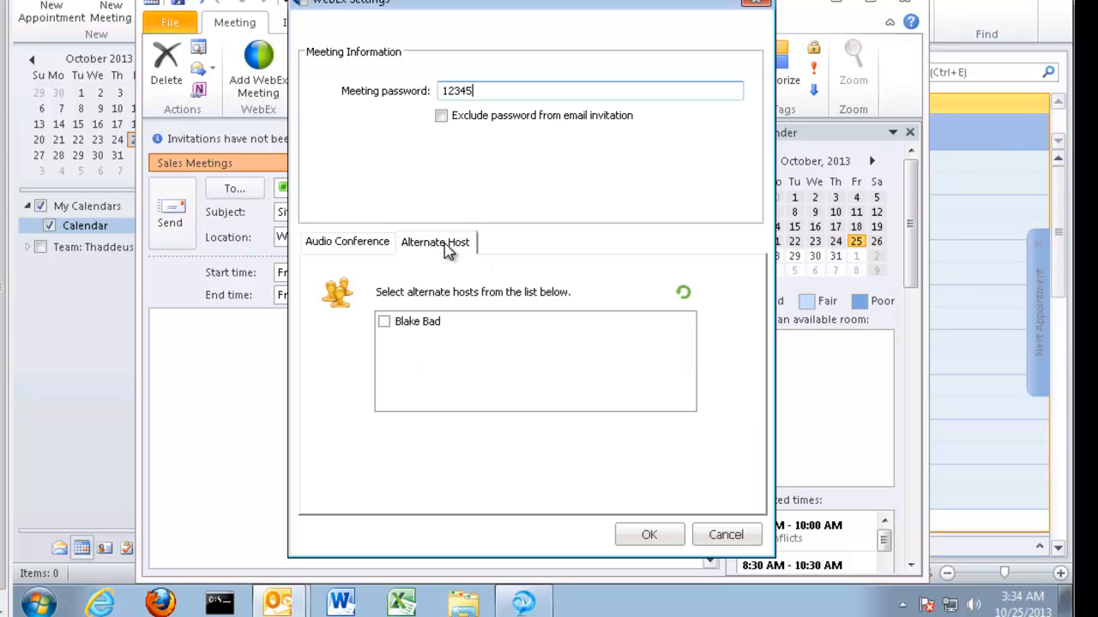
click(385, 322)
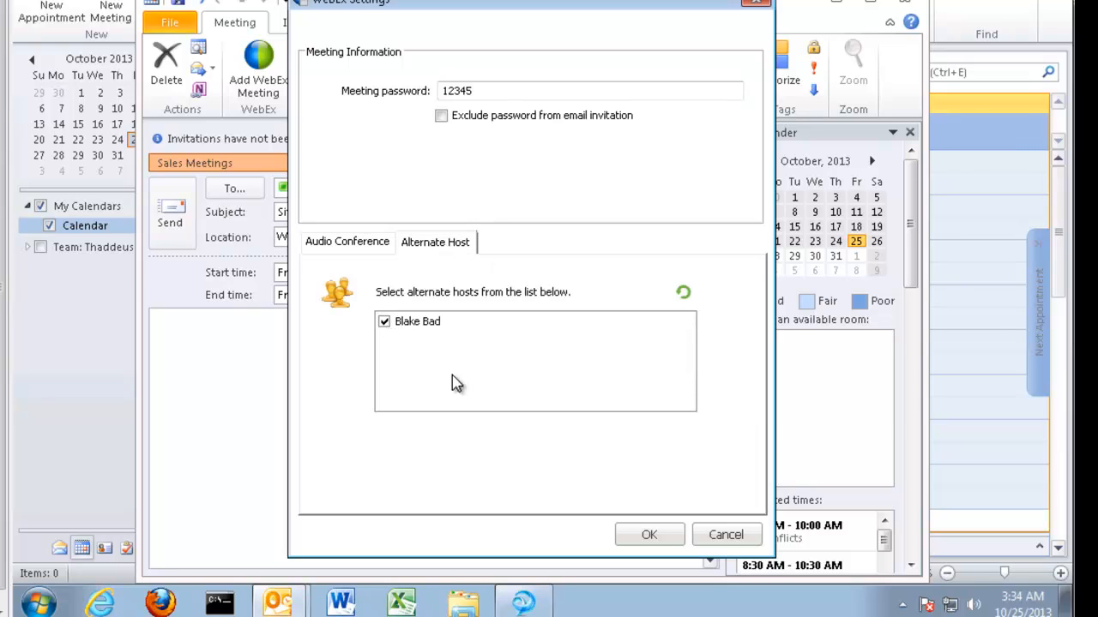
click(639, 541)
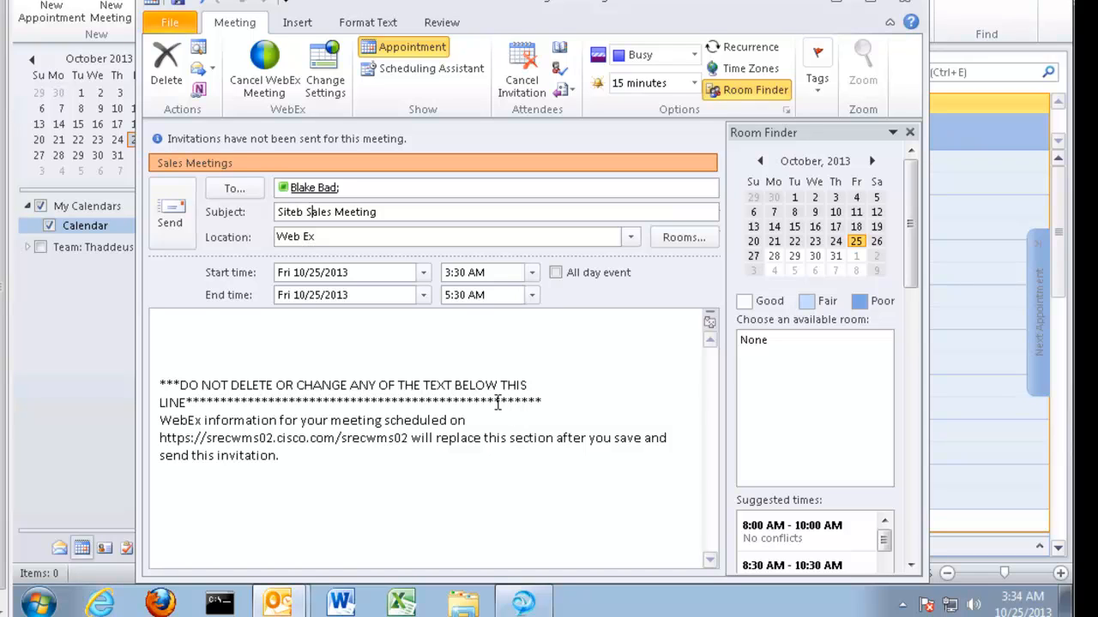
Send the Siteb Sales Meeting invitation and dismiss the reminder that pops up
click(174, 229)
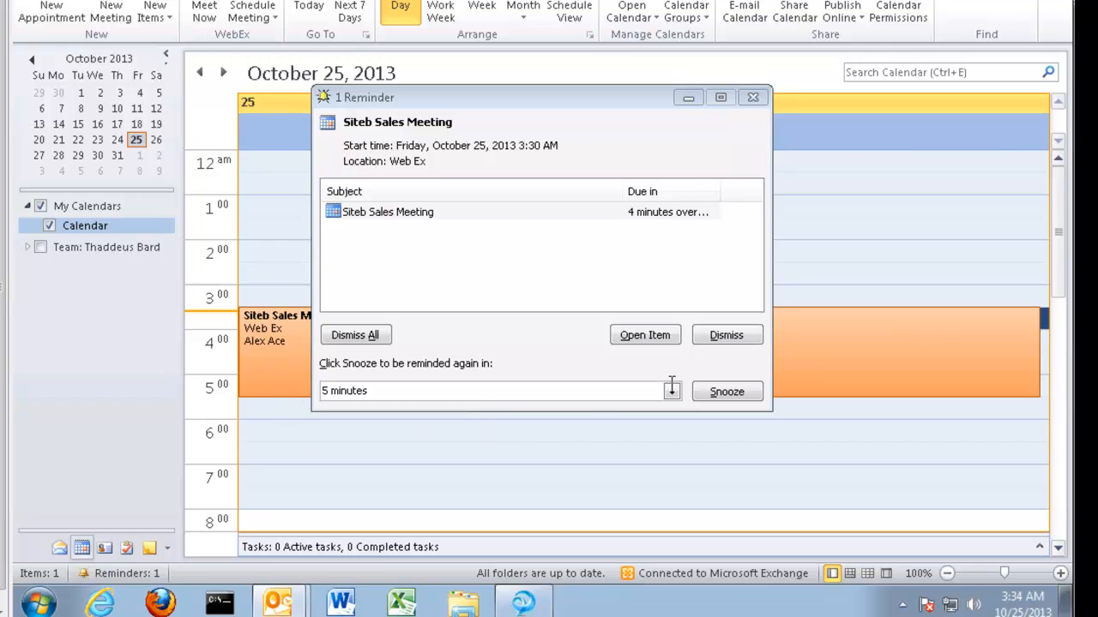
click(743, 341)
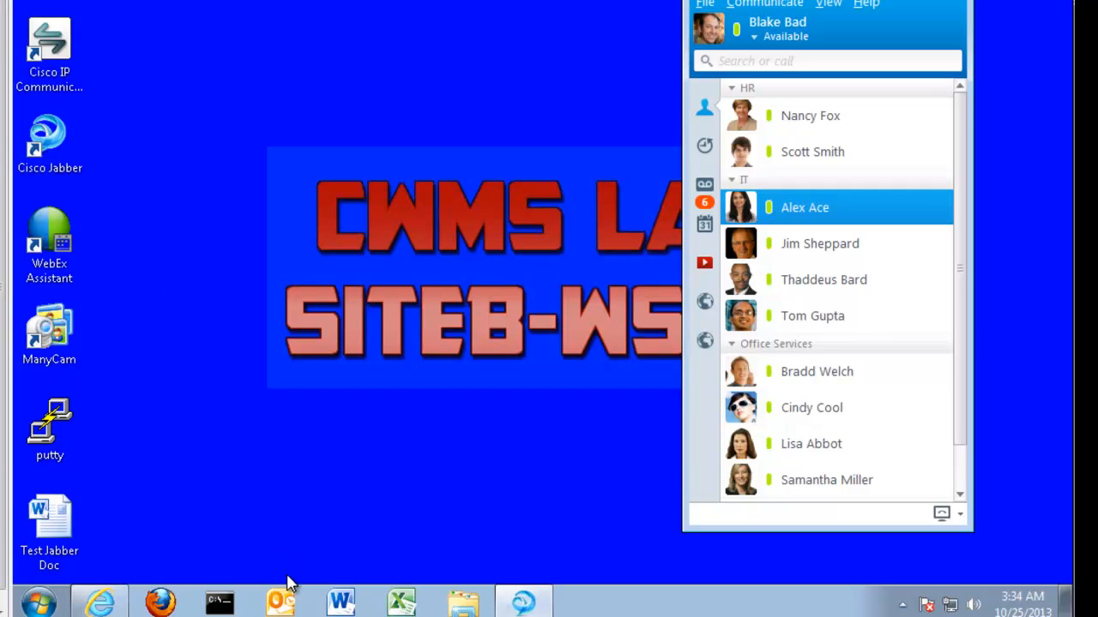
In the invitee's Outlook, accept the Siteb Sales Meeting request and send the response immediately
click(283, 604)
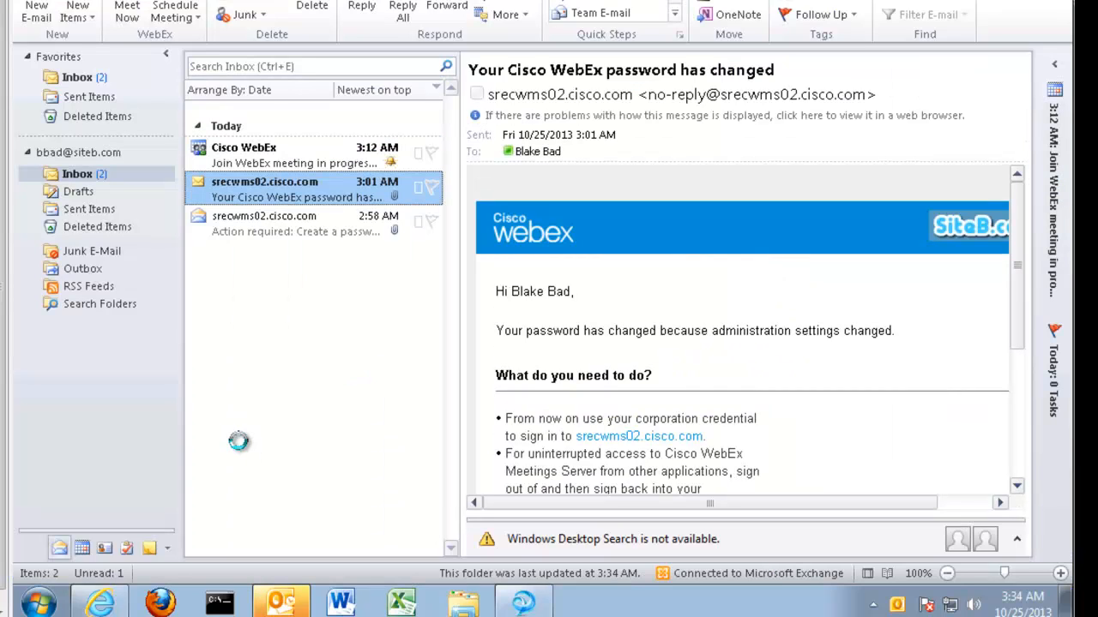
click(246, 163)
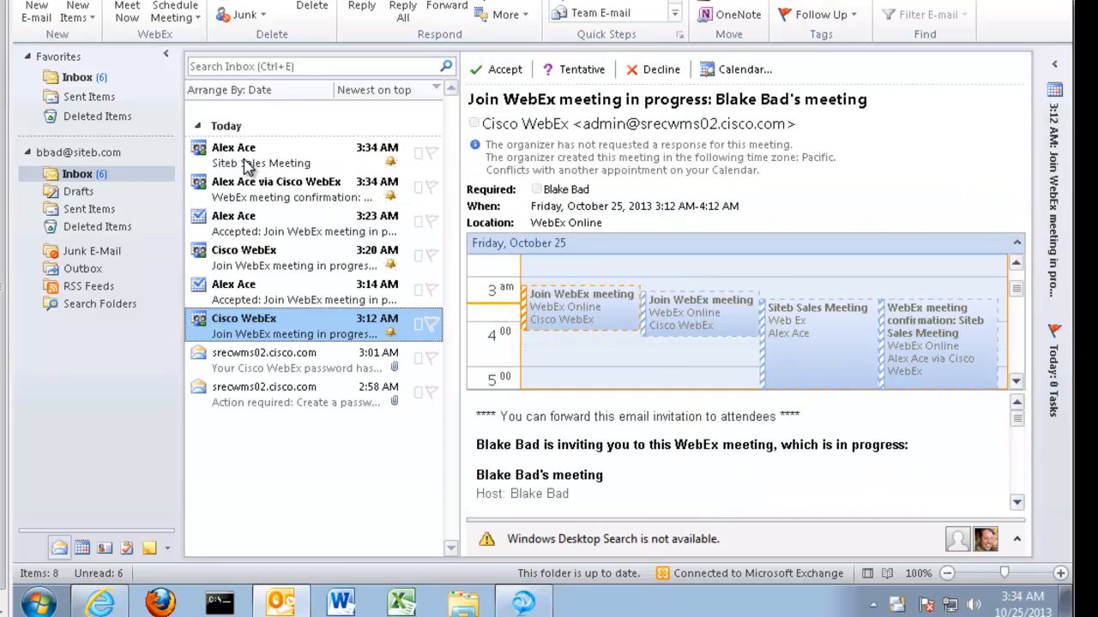
click(258, 167)
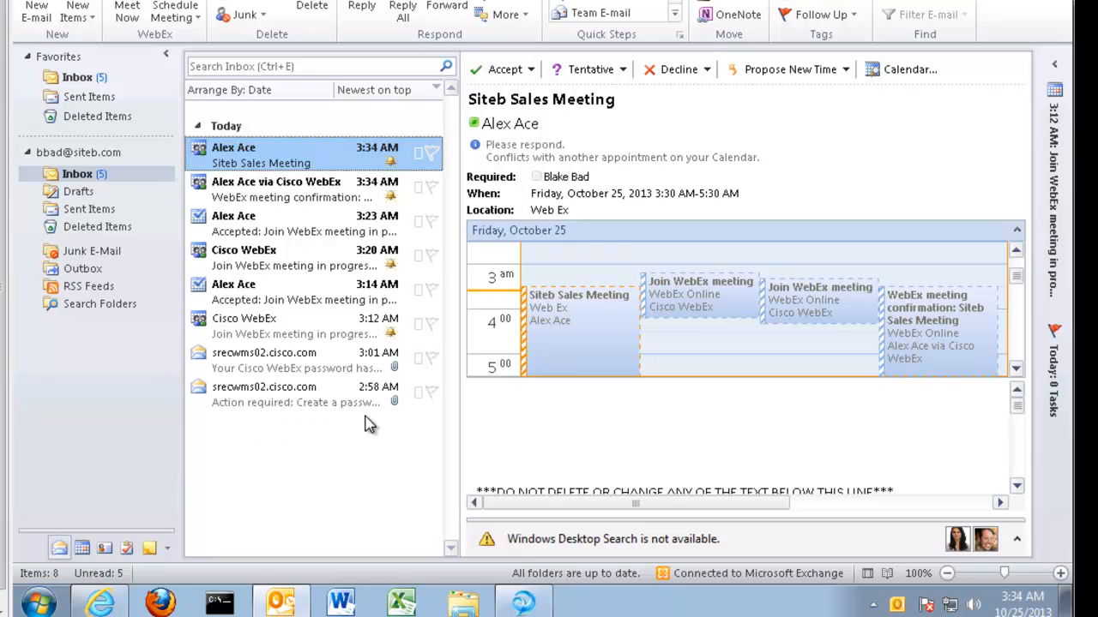
click(531, 74)
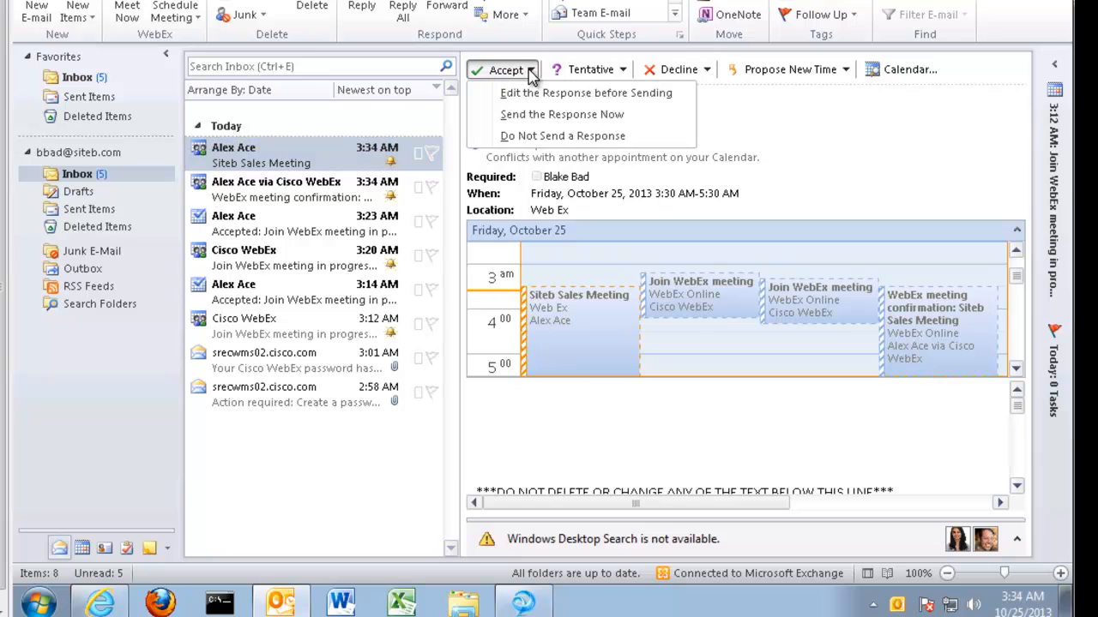
click(528, 116)
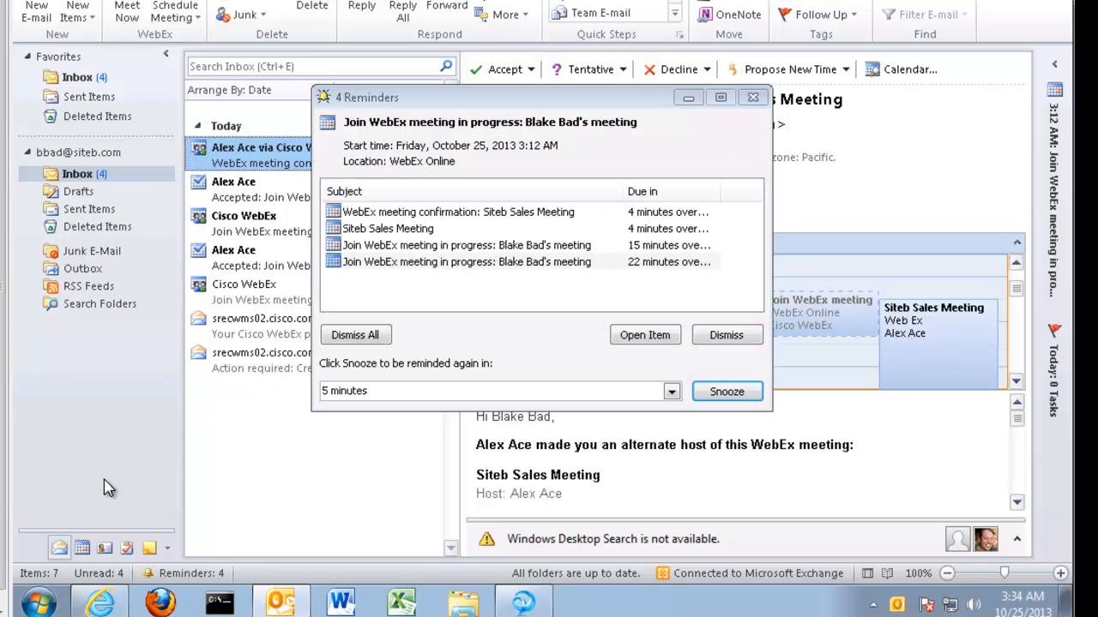
Dismiss the three pending reminders and the WebEx confirmation toast, then join Siteb Sales Meeting from its reminder
click(725, 335)
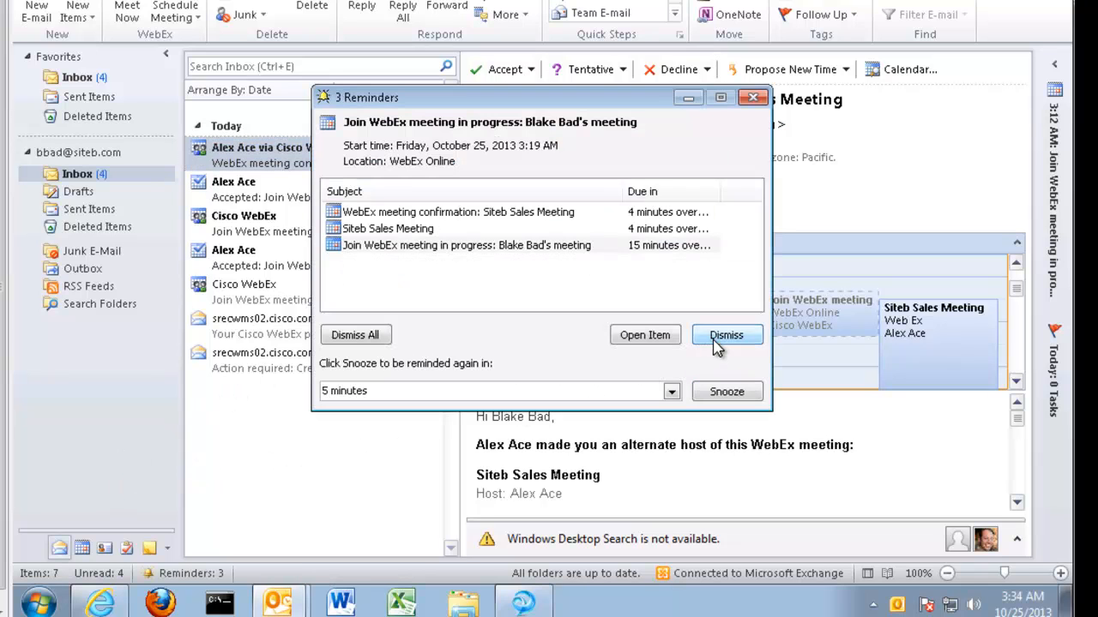
click(726, 335)
click(725, 335)
click(726, 335)
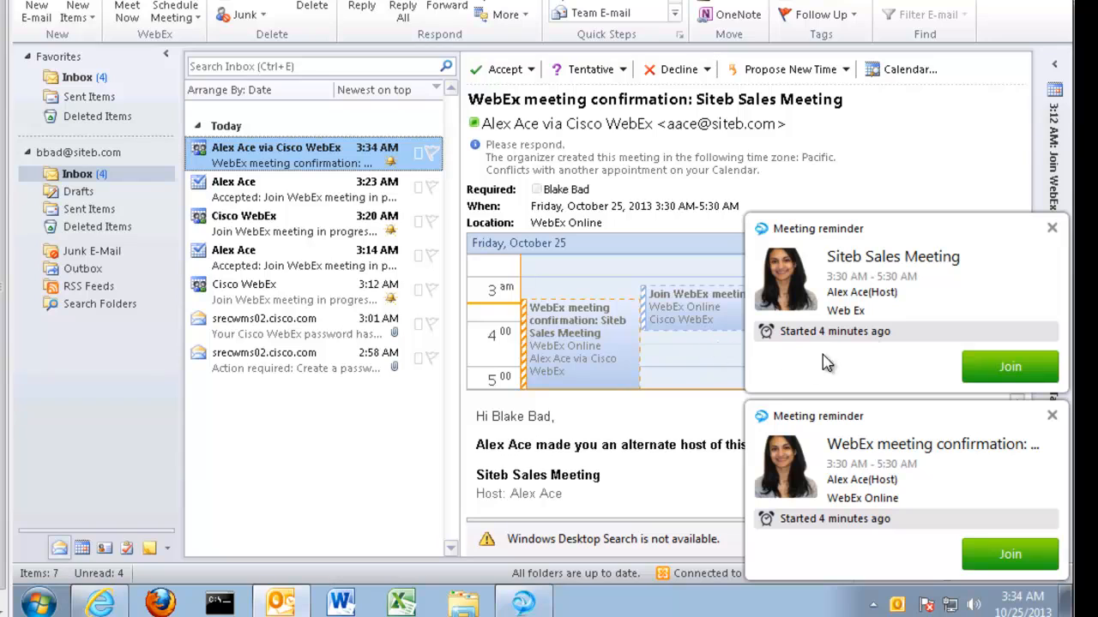
click(1053, 419)
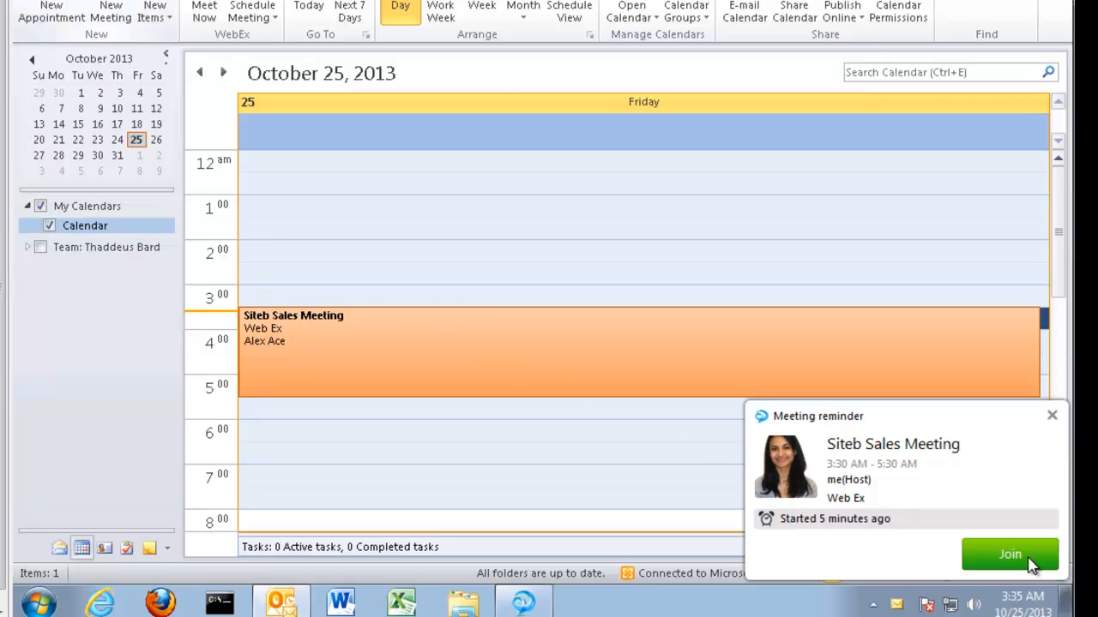
click(1011, 555)
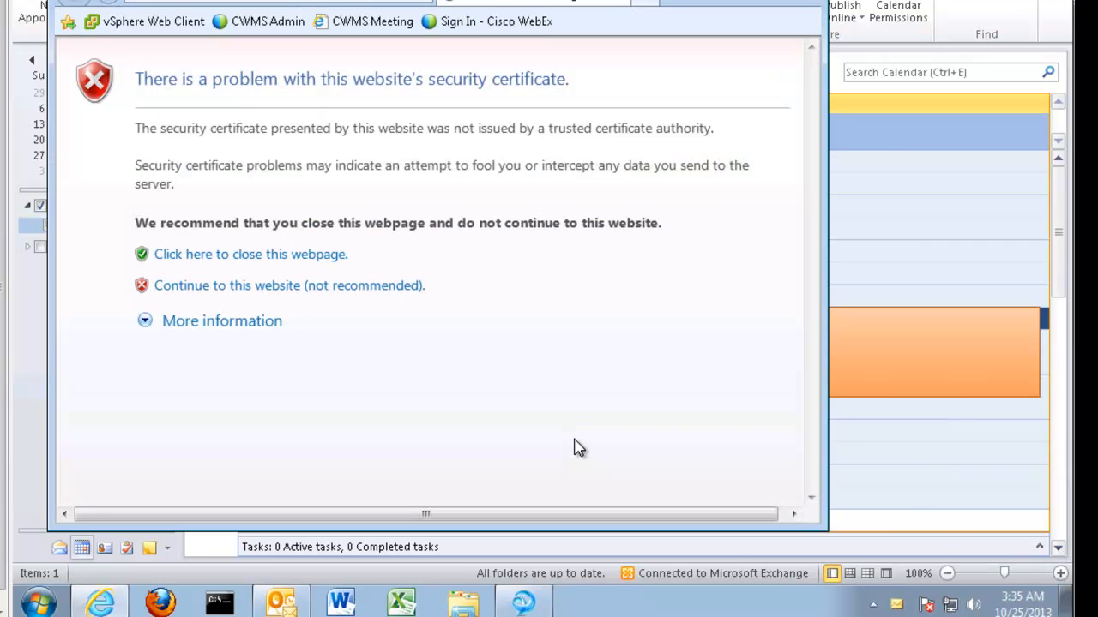
Continue past the certificate warning and maximize the browser window
click(245, 288)
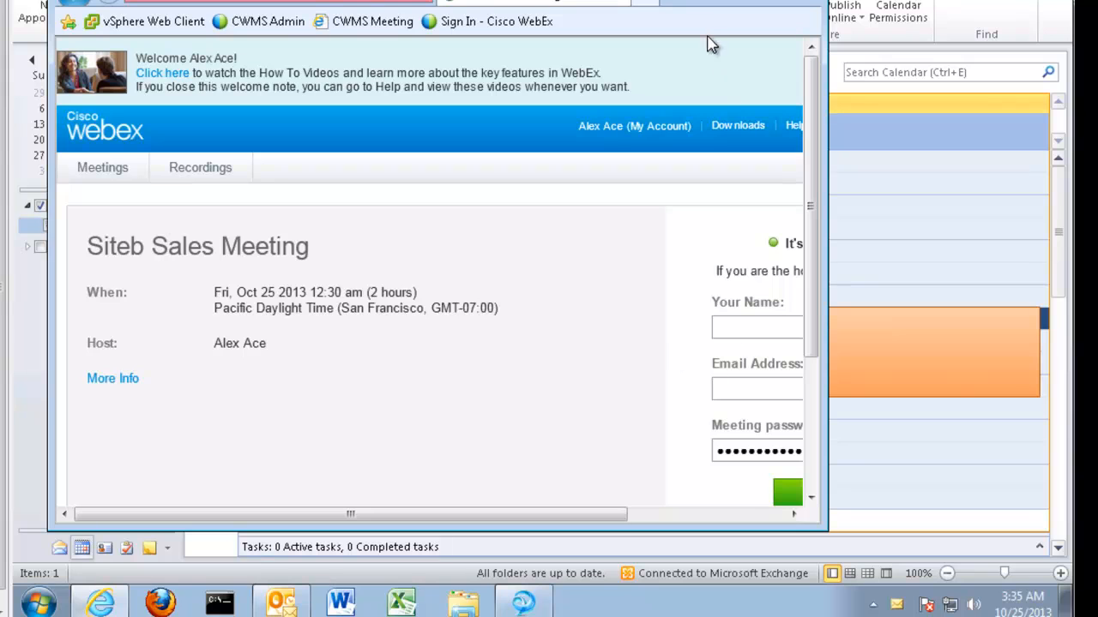
double_click(514, 1)
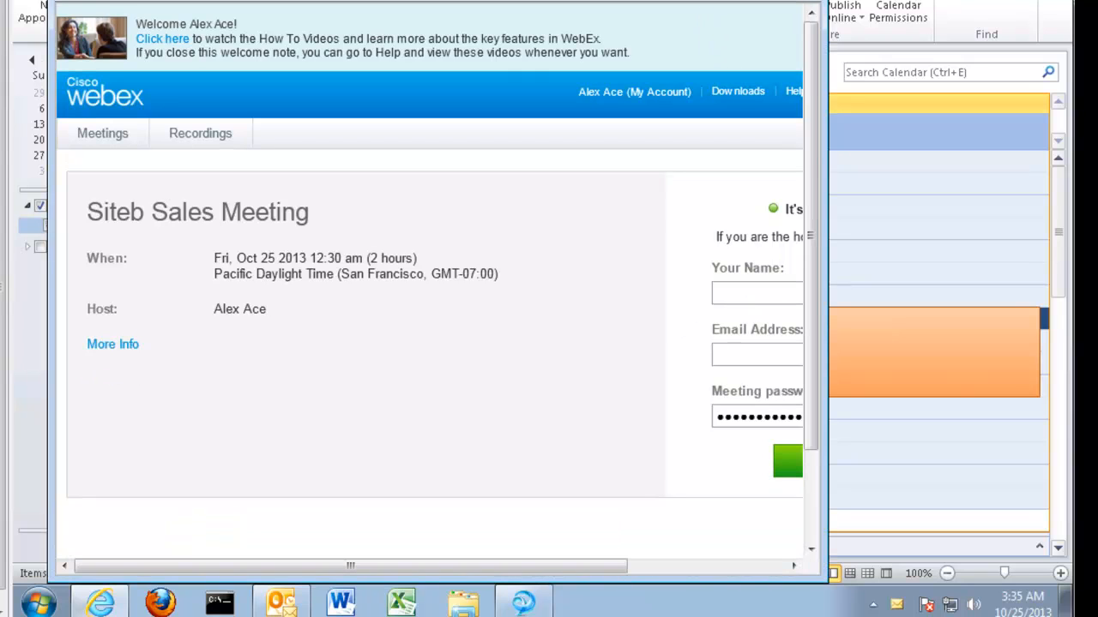
double_click(514, 1)
click(769, 1)
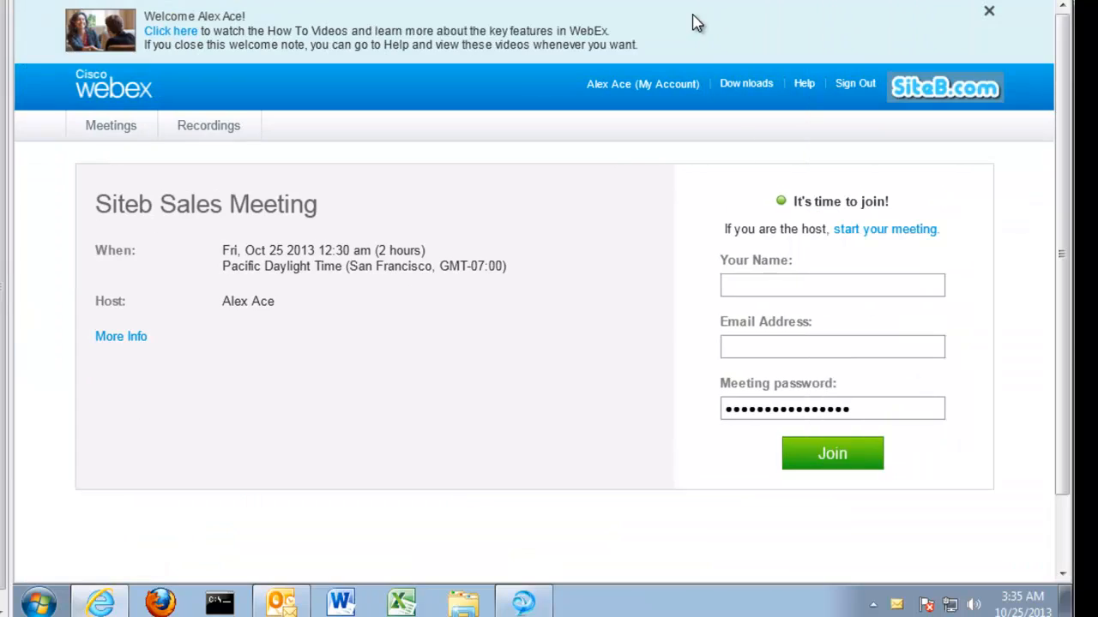
Enter the attendee's name and e-mail address, join, and accept both certificate alerts
click(764, 287)
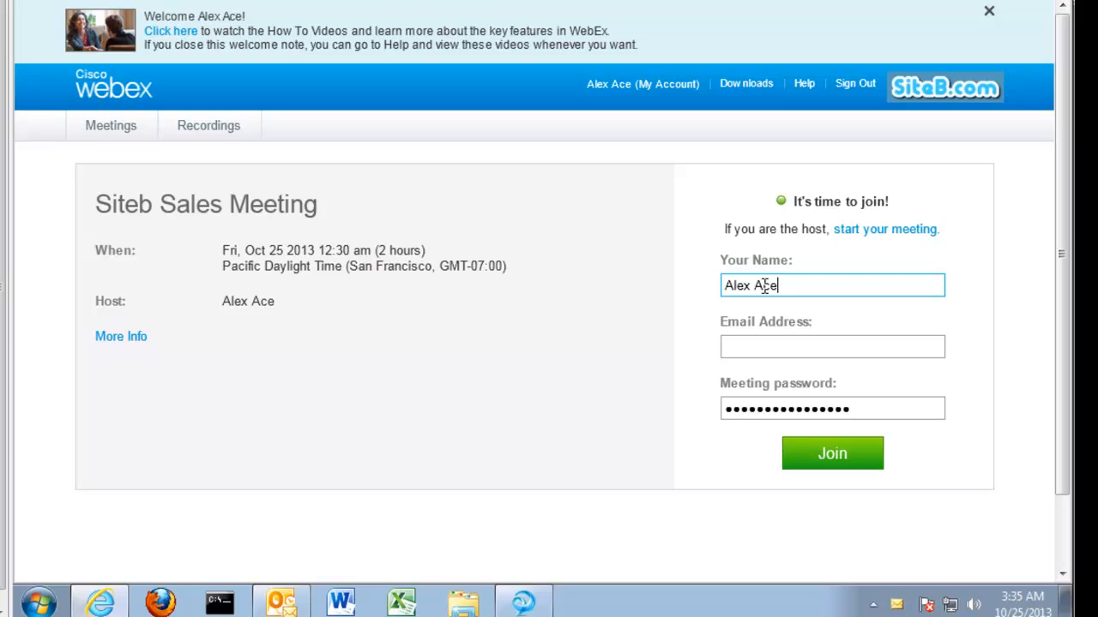
key(Tab)
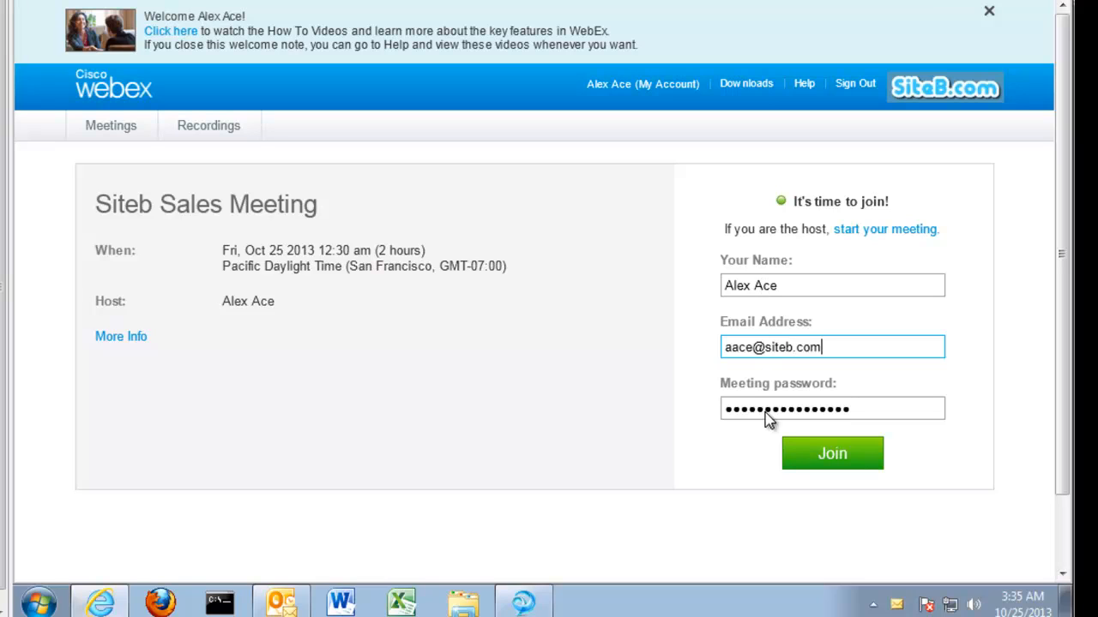
click(796, 454)
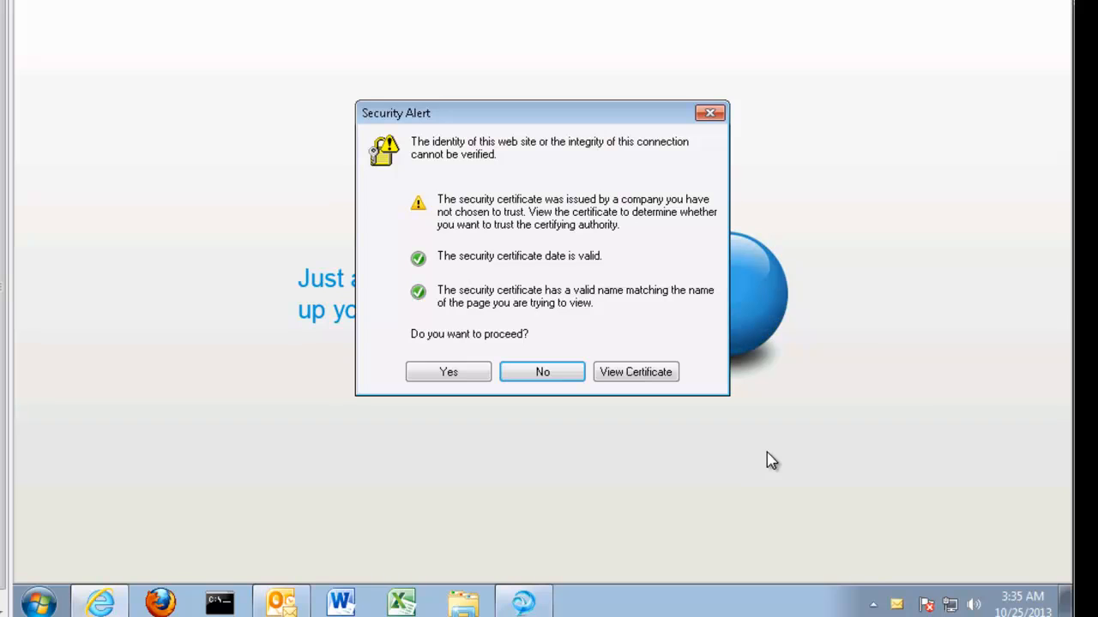
click(449, 372)
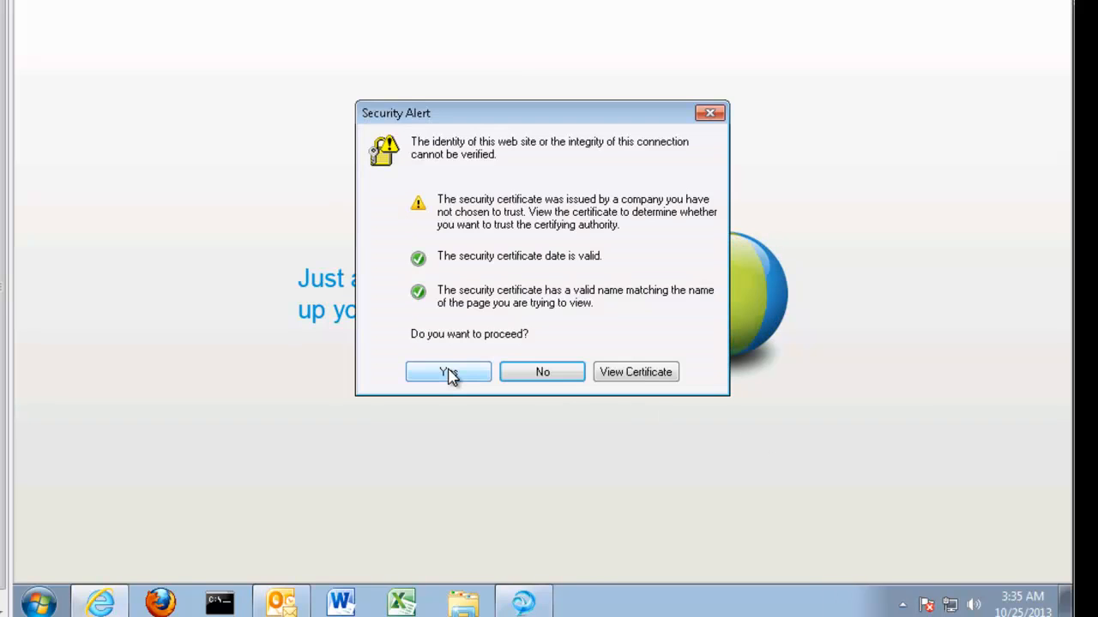
click(448, 372)
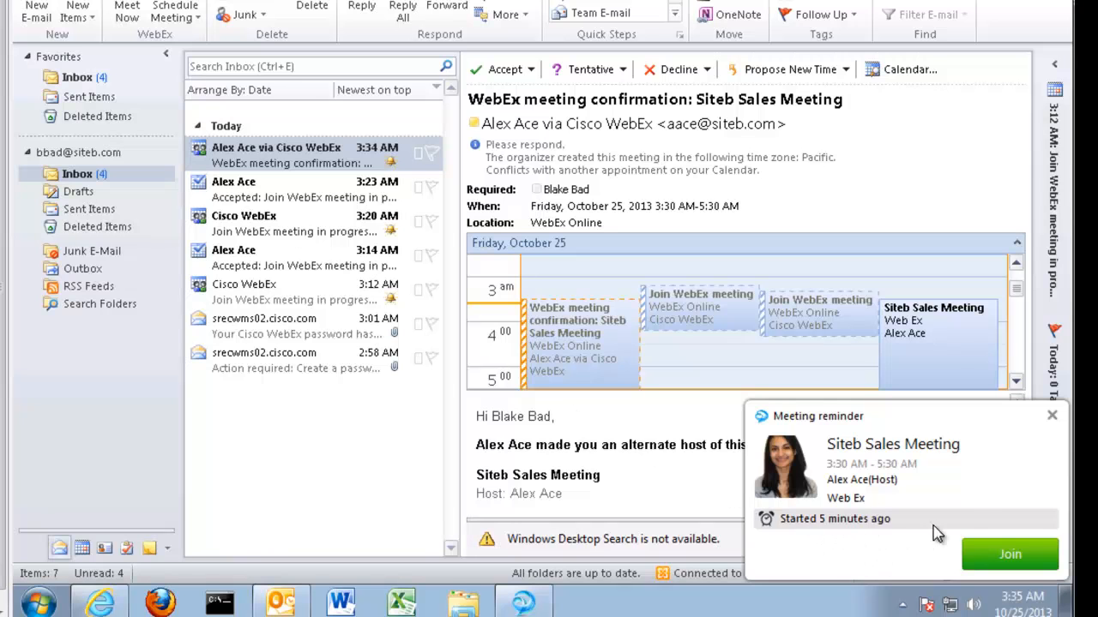
Dismiss the reminder, open the 3 AM WebEx confirmation appointment in Calendar, and start the meeting
click(1051, 420)
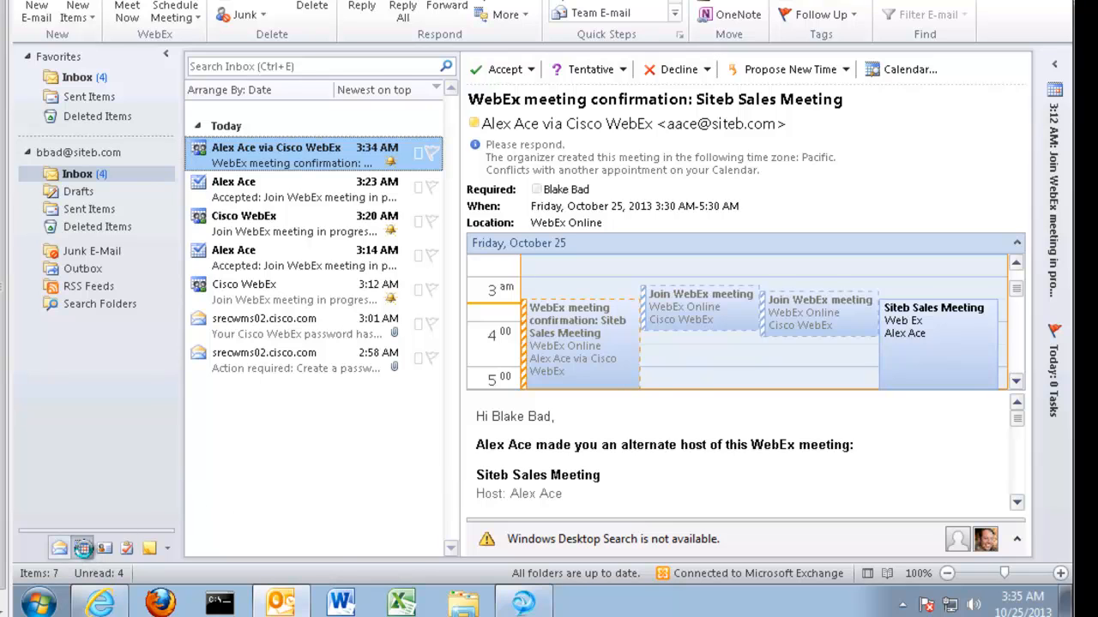
click(82, 548)
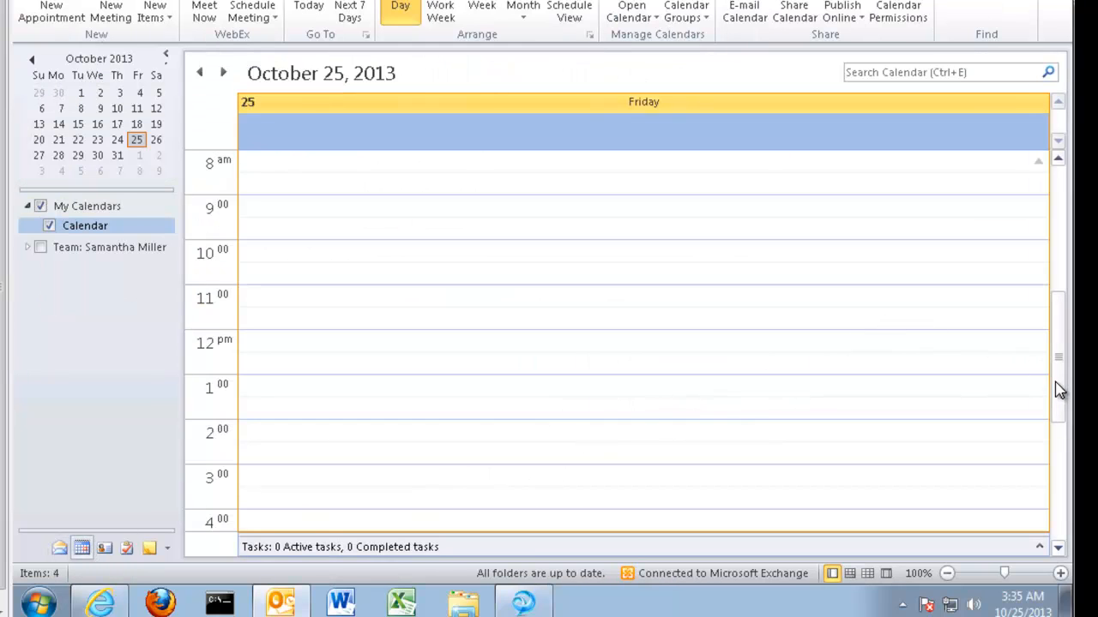
drag(1058, 386, 1061, 235)
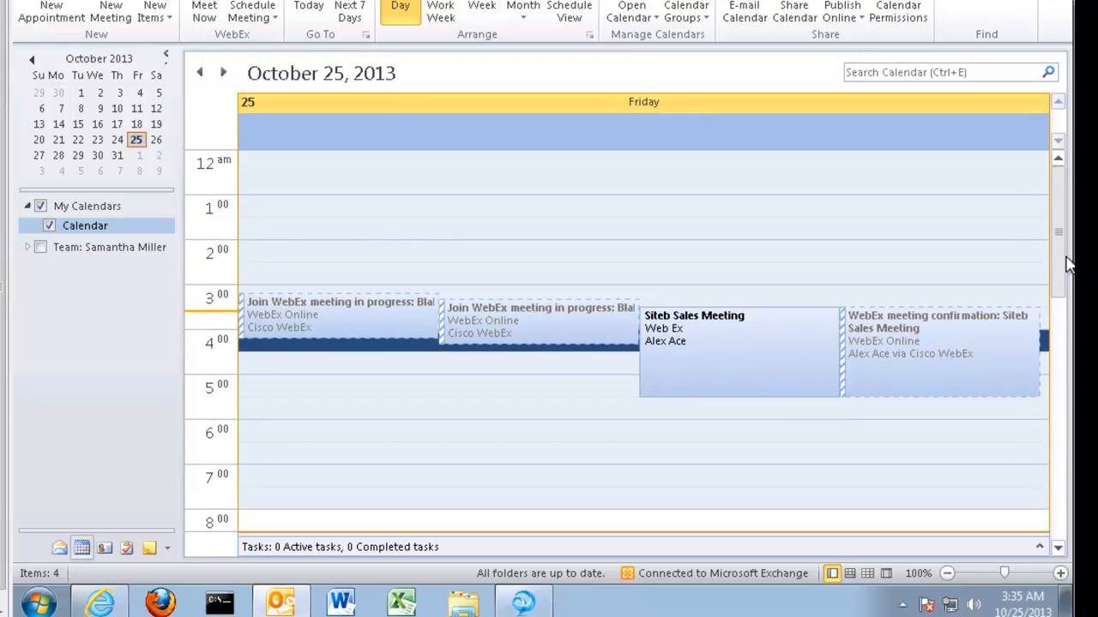
click(927, 373)
double_click(923, 367)
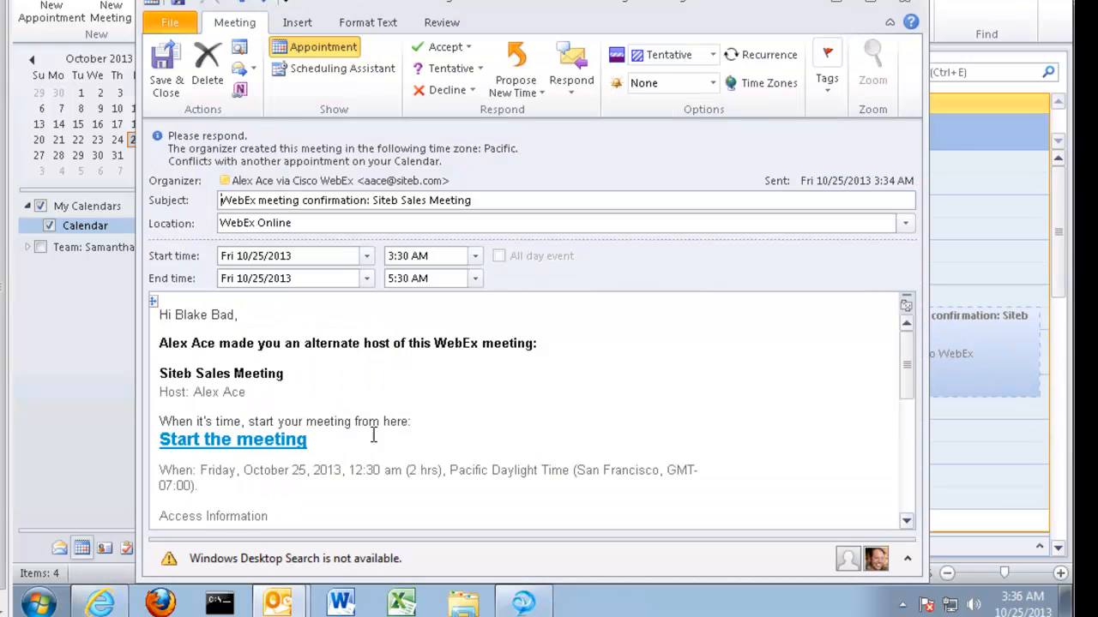
mouse_move(909, 377)
mouse_down()
mouse_move(907, 513)
mouse_move(914, 373)
mouse_up()
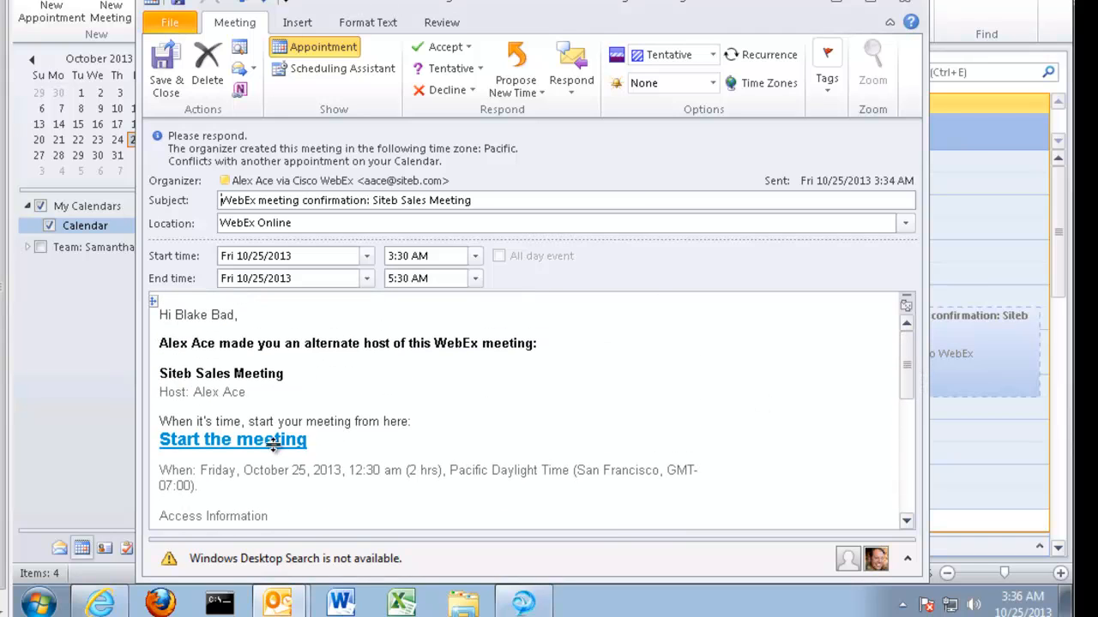
click(249, 455)
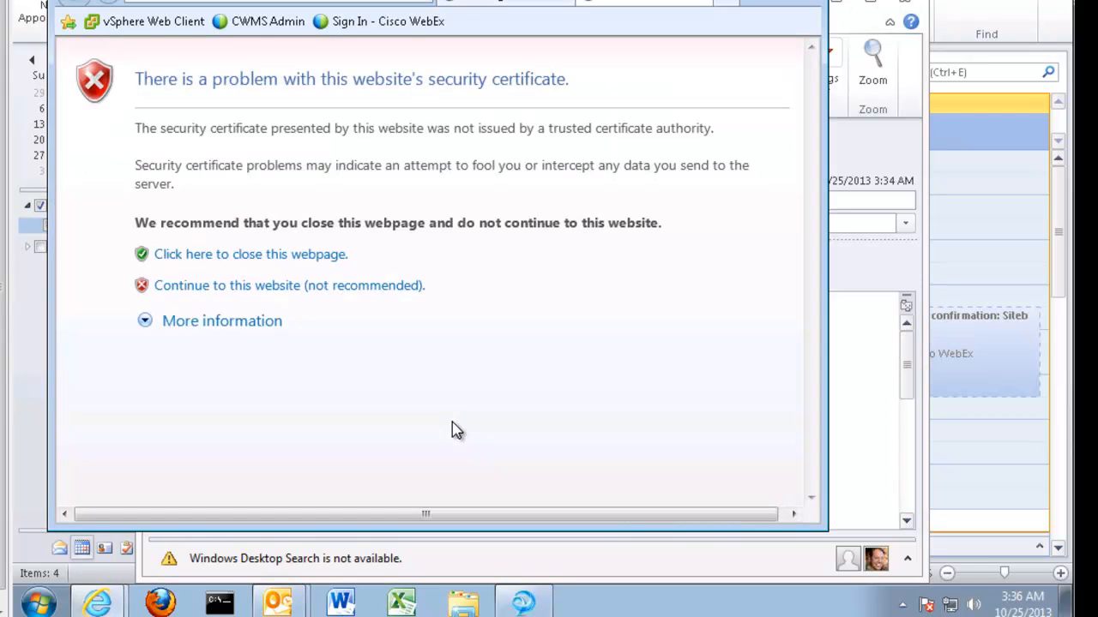
Continue past the certificate warning, install the WebEx add-on, and accept the UAC prompt and both security alerts
click(267, 287)
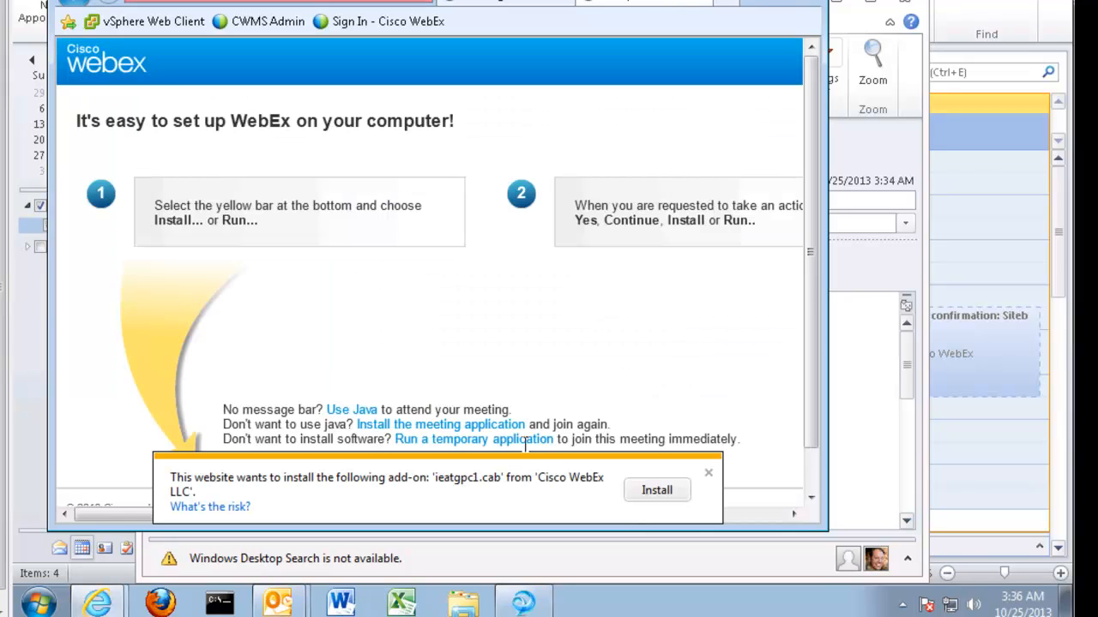
click(641, 494)
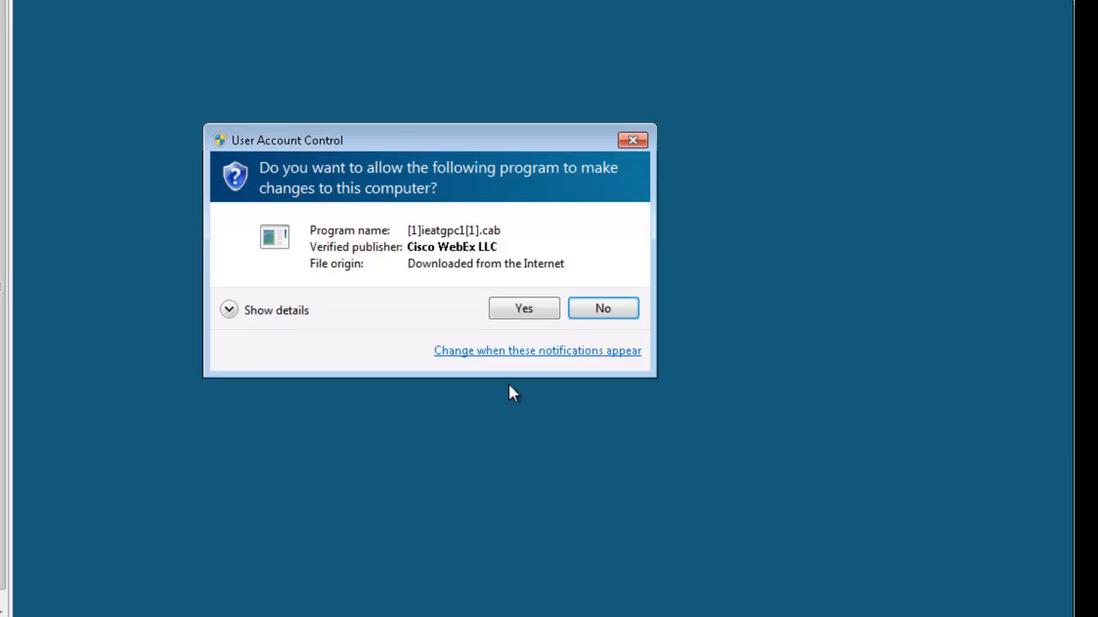
click(518, 310)
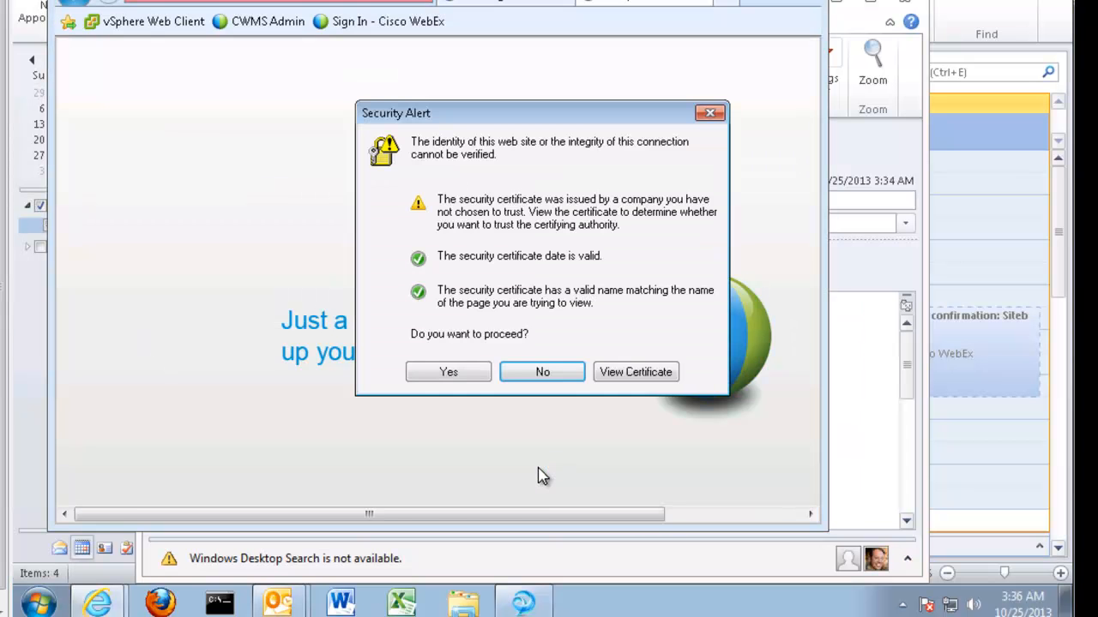
click(450, 369)
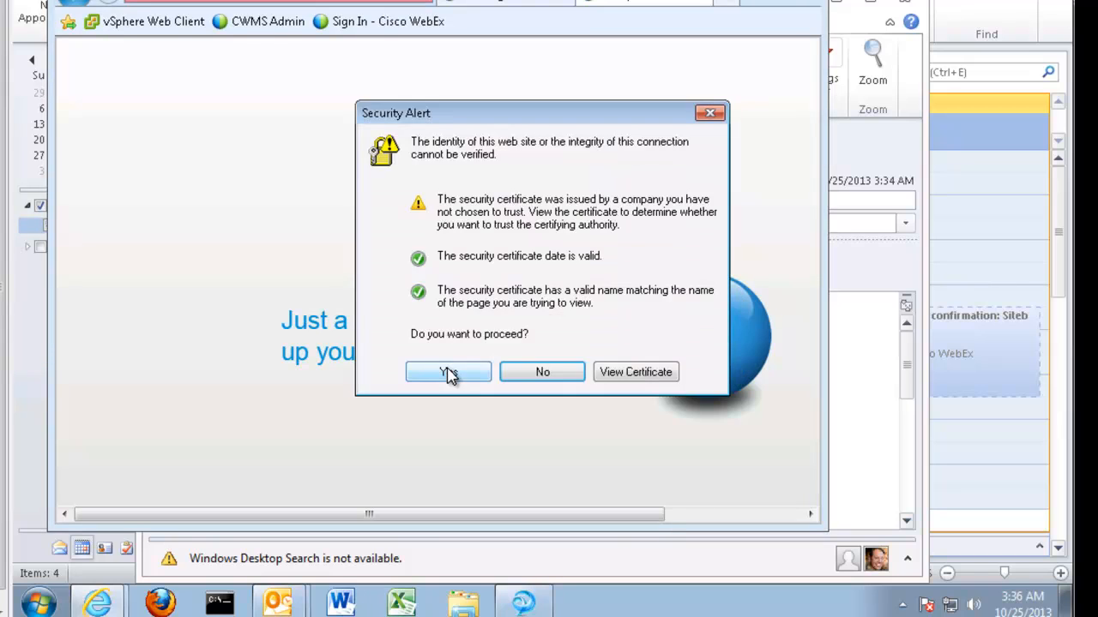
click(445, 371)
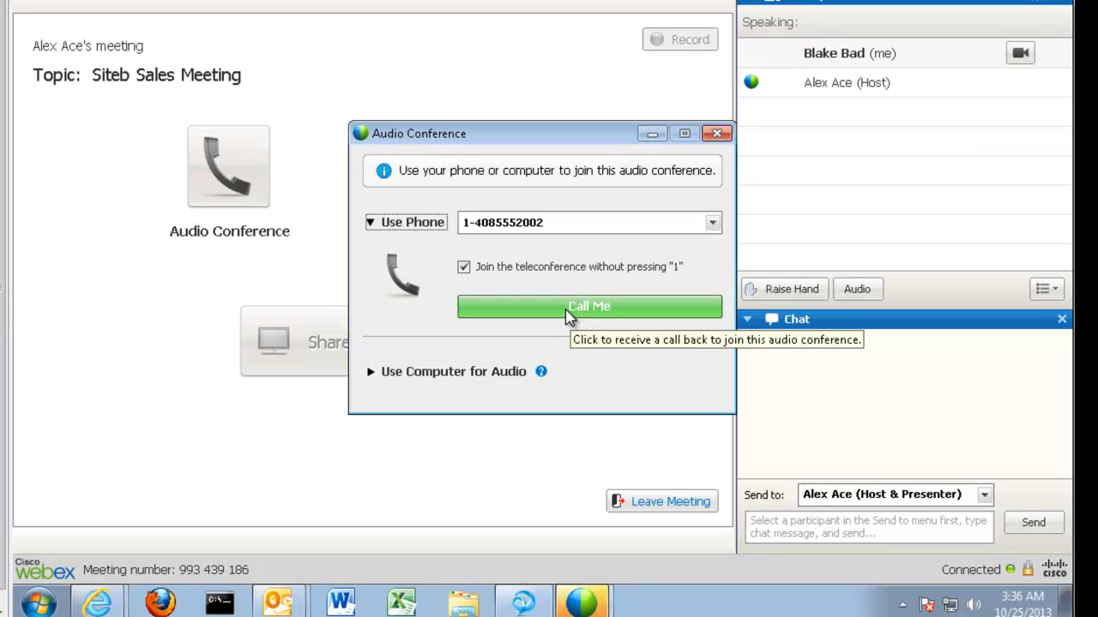
Join the alternate host's audio via WebEx Call Me call-back, then start their webcam video
click(566, 311)
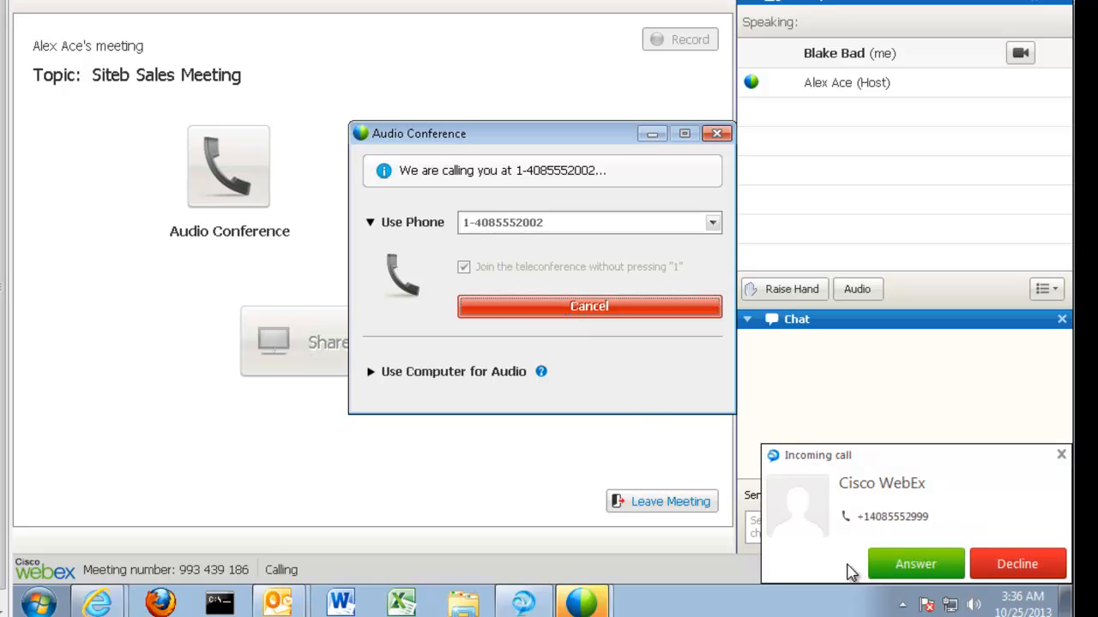
click(900, 564)
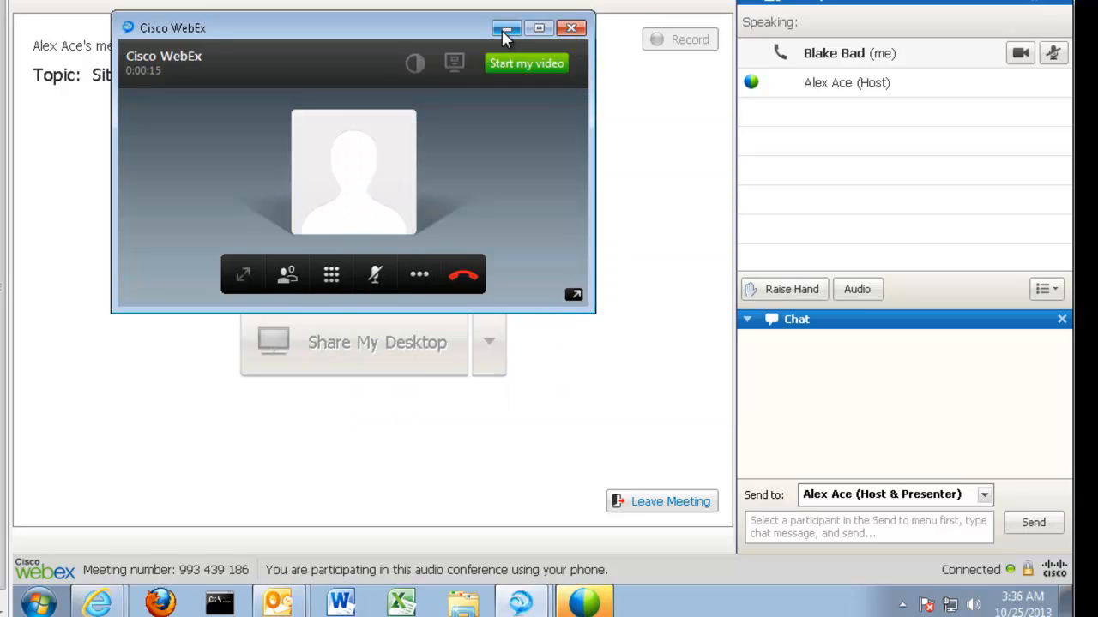
click(504, 30)
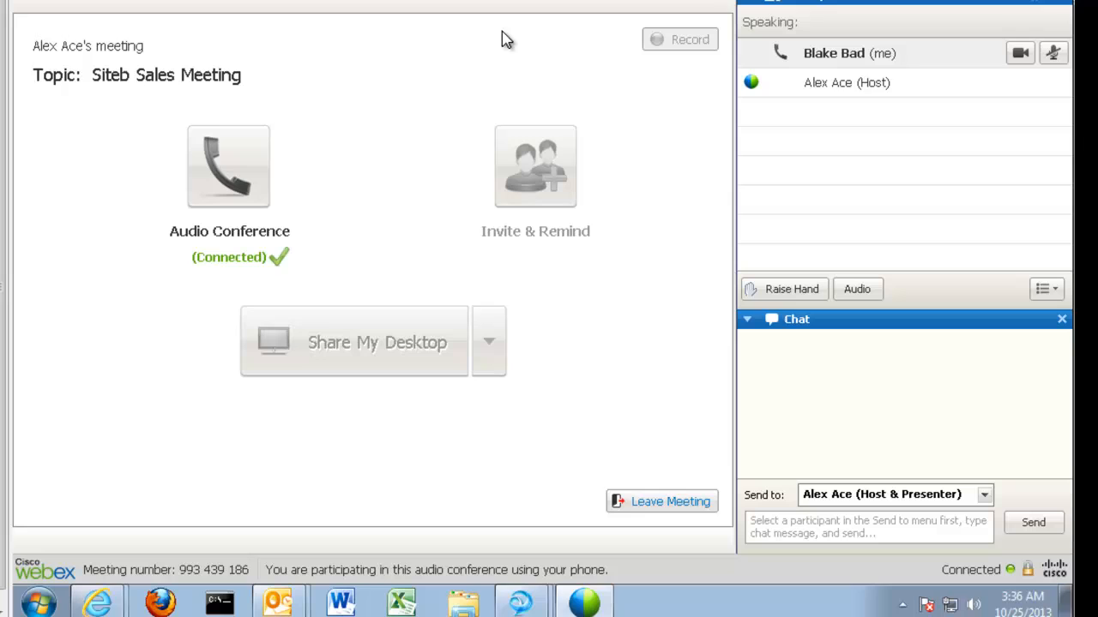
click(1019, 53)
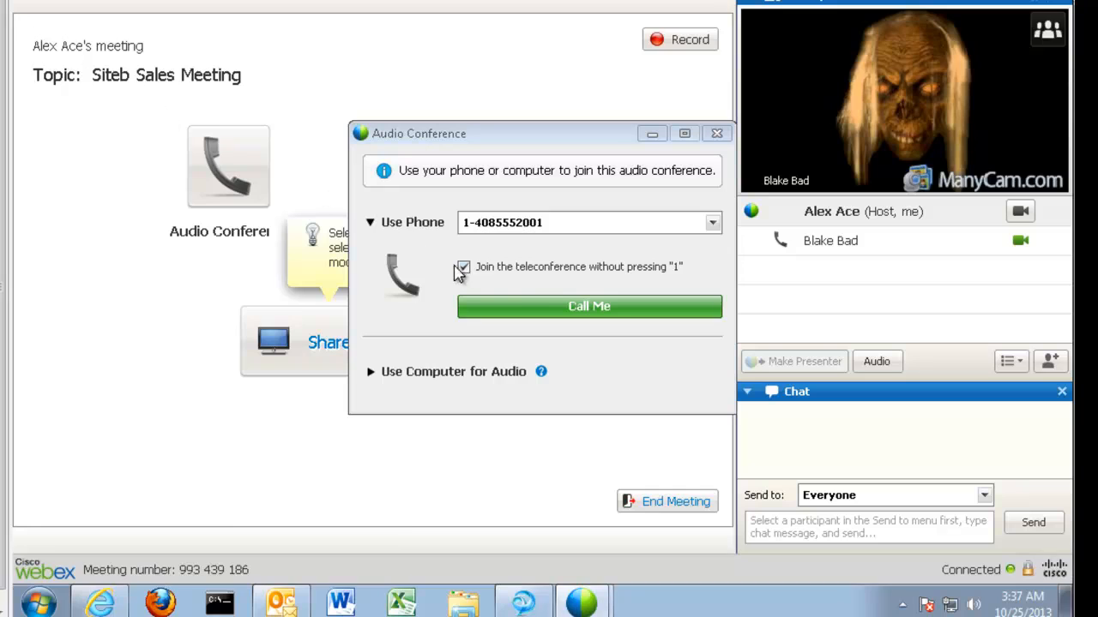
Answer the WebEx call-back to join the host's phone audio, then start the host's webcam
click(522, 307)
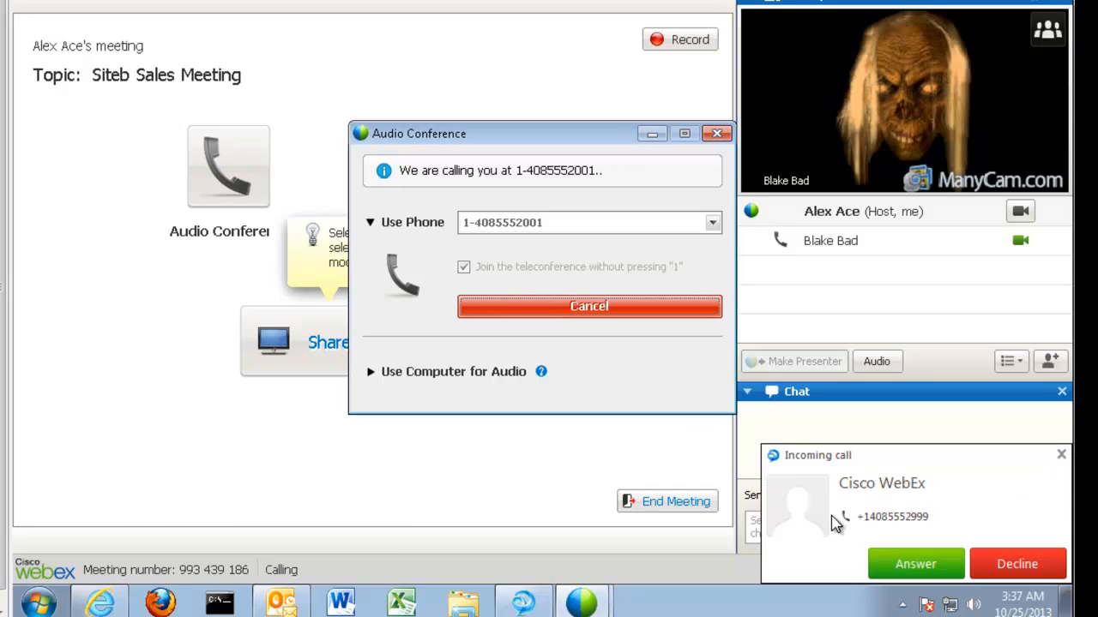
click(951, 569)
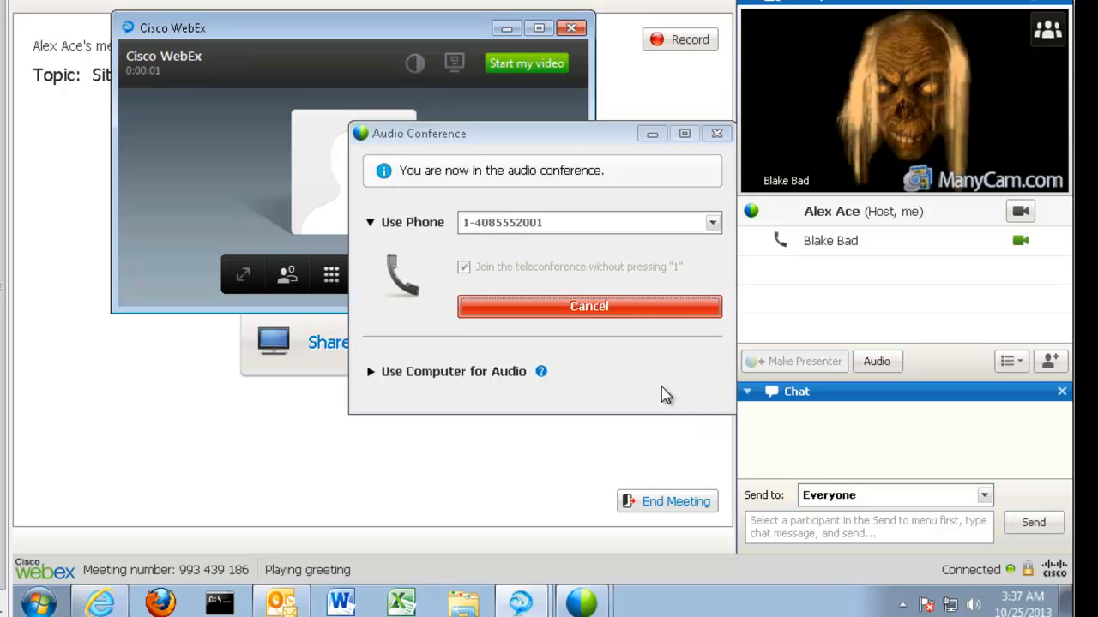
click(506, 29)
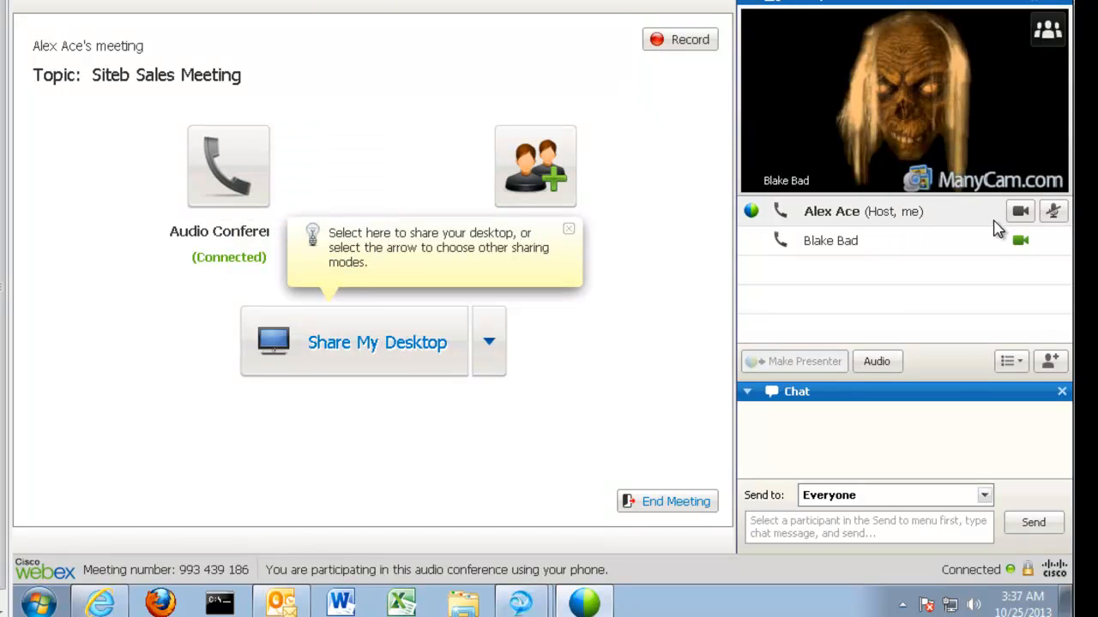
click(1021, 213)
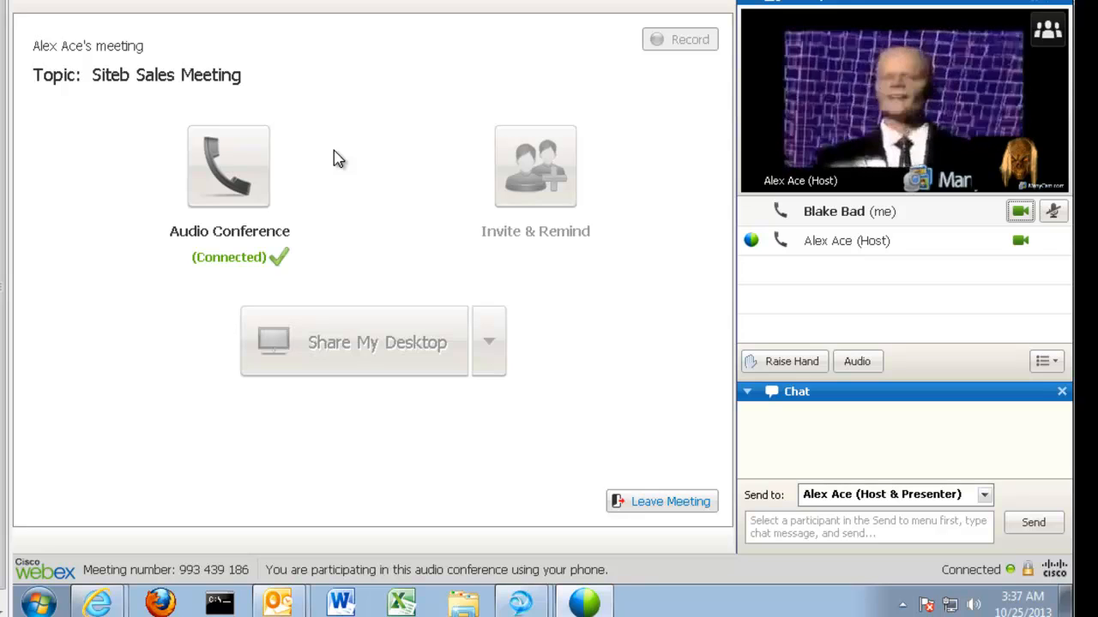
Leave the meeting as alternate host, then end the Siteb Sales Meeting for everyone from the host side
click(668, 507)
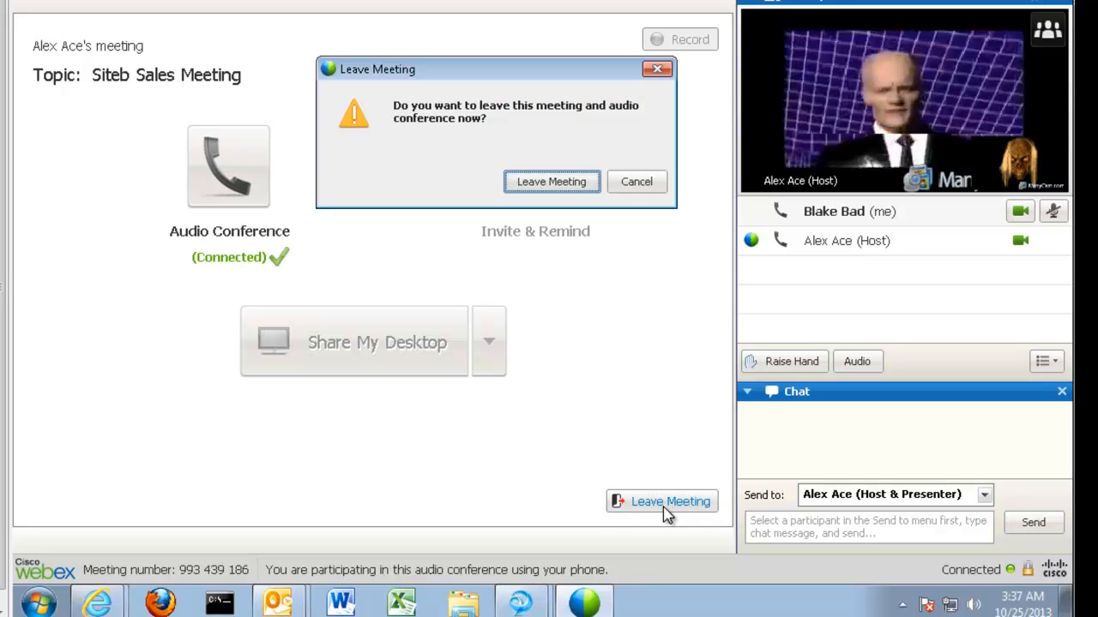
click(538, 184)
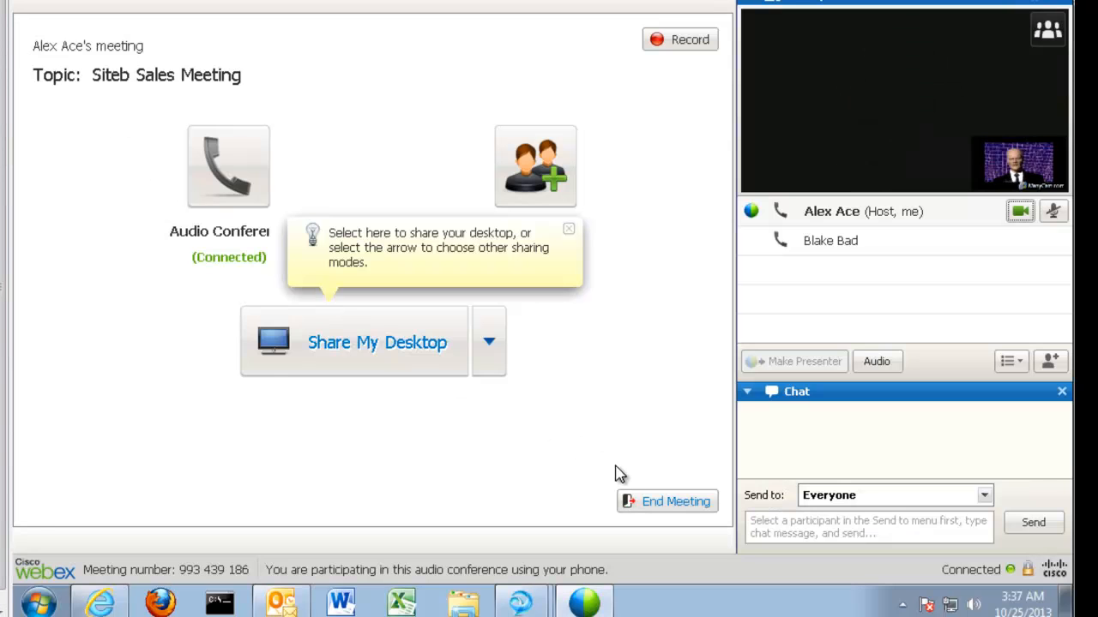
click(660, 512)
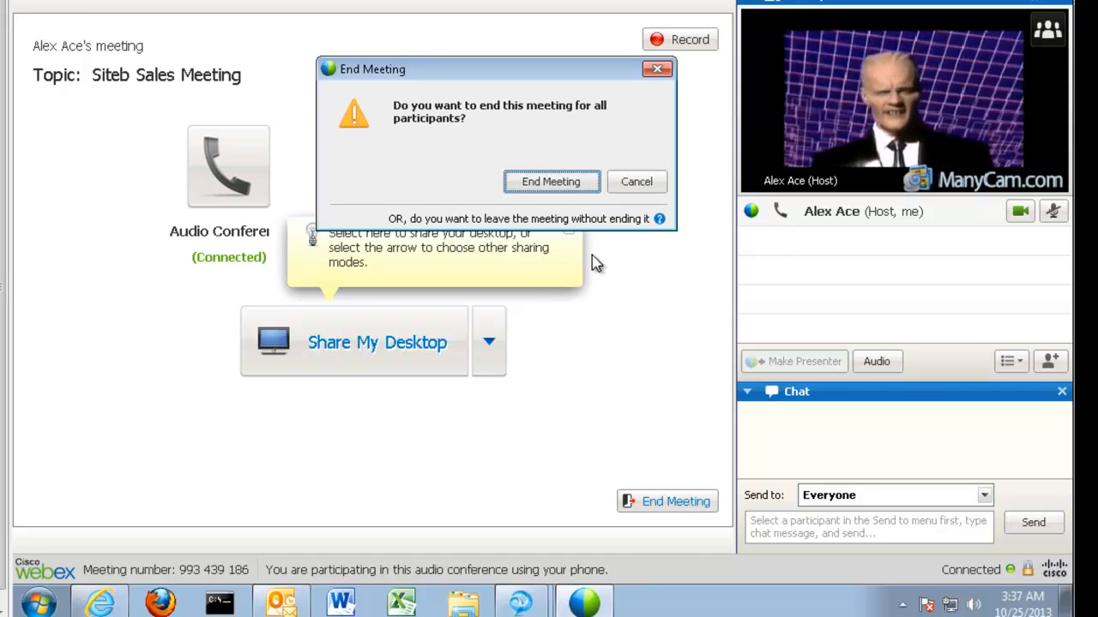
click(568, 185)
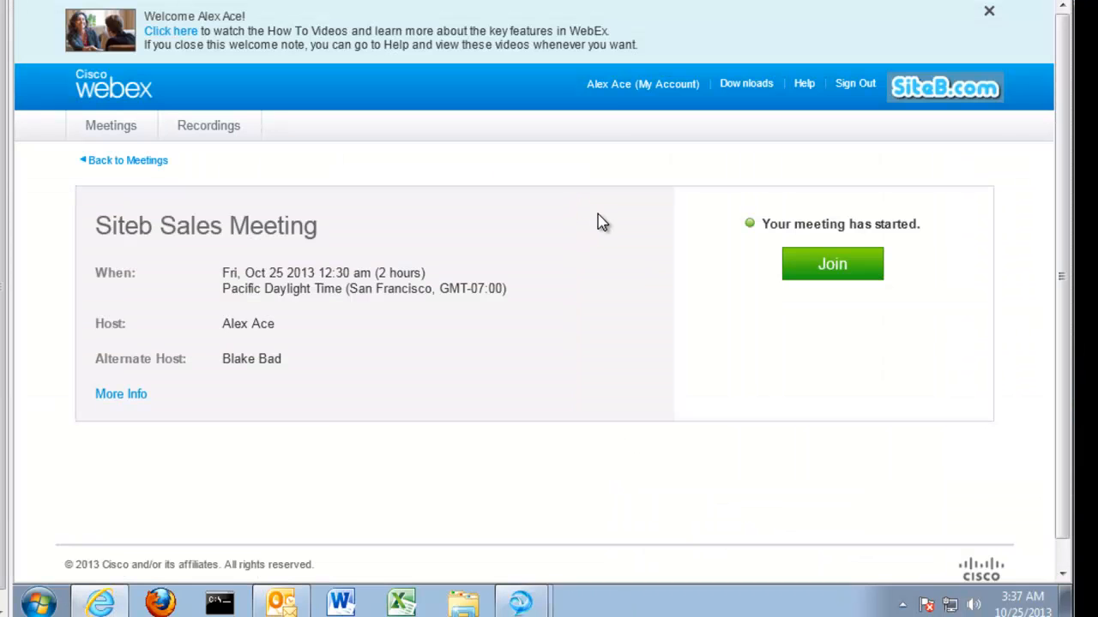